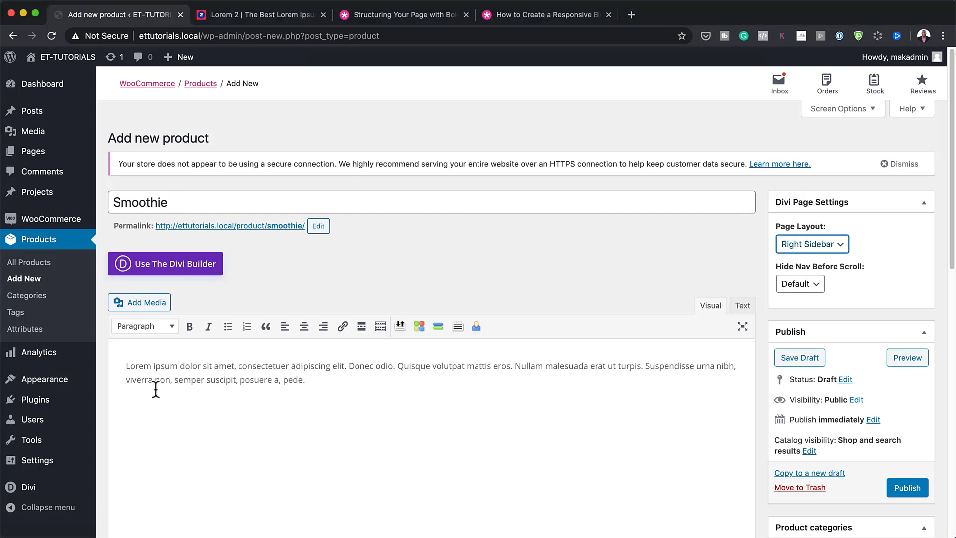
Append a second copy of the "Lorem ipsum dolor sit amet" placeholder paragraph to the end of the Smoothie product's short description
{"action": "scroll", "coordinate": [667, 442], "scroll_direction": "down", "scroll_amount": 1}
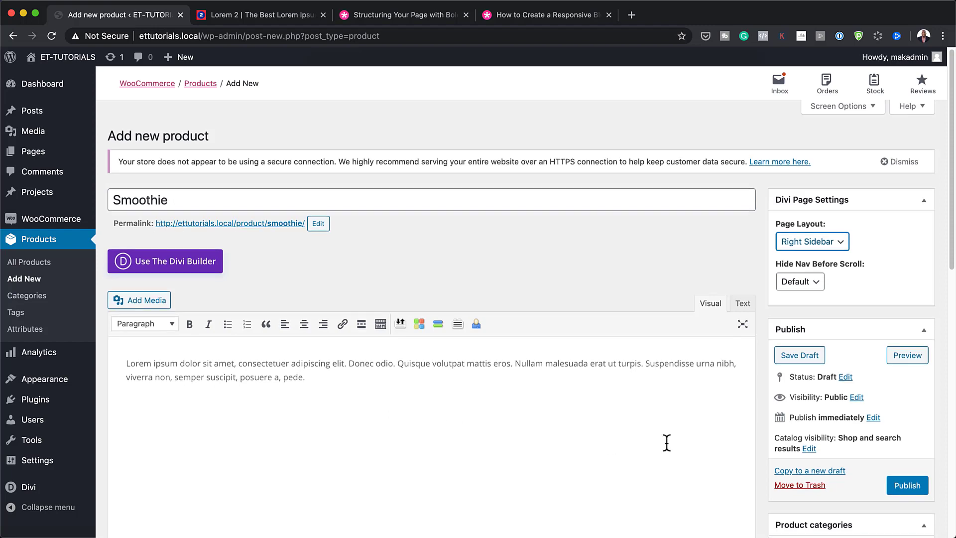
{"action": "scroll", "coordinate": [667, 442], "scroll_direction": "down", "scroll_amount": 10}
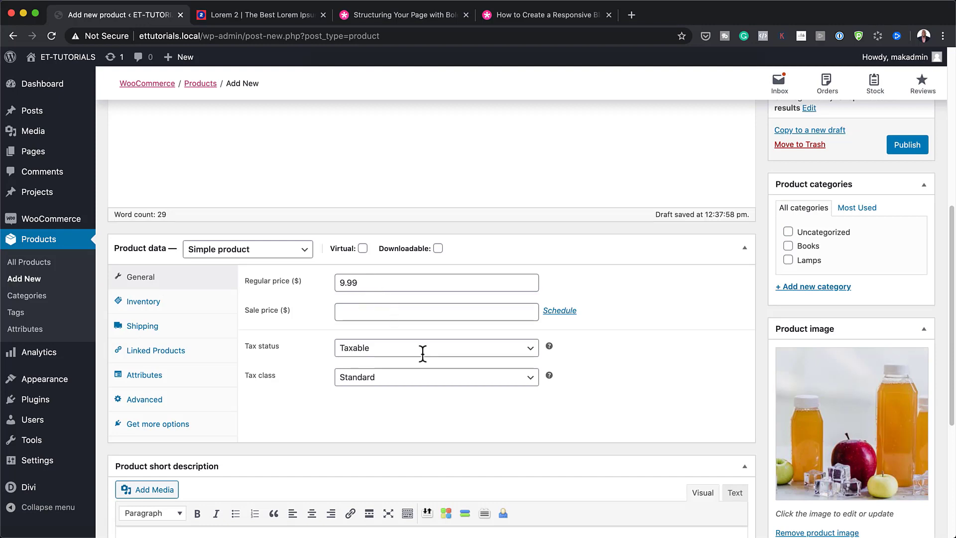
{"action": "scroll", "coordinate": [450, 386], "scroll_direction": "down", "scroll_amount": 3}
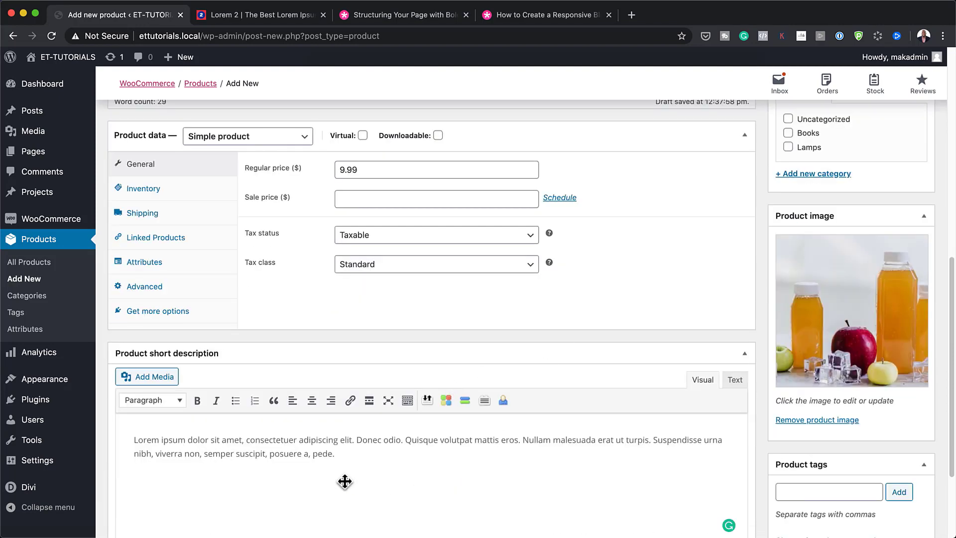
{"action": "left_click", "coordinate": [346, 458]}
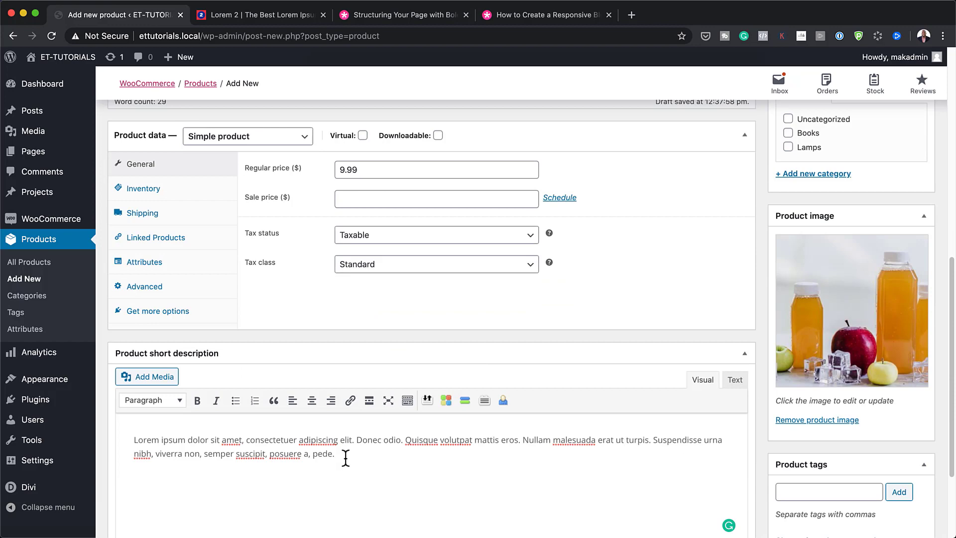
{"action": "type", "text": "Lorem ipsum dolor sit amet, consectetuer adipiscing elit. Donec odio. Quisque volutpat mattis eros. Nullam malesuada erat ut turpis. Suspendisse urna nibh, viverra non, semper suscipit, posuere a, pede."}
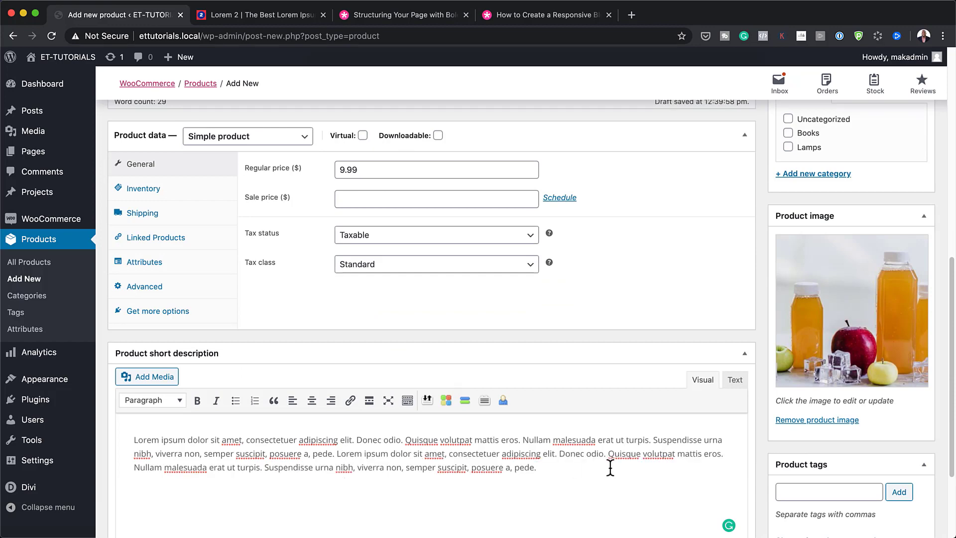
Publish the Smoothie product
{"action": "scroll", "coordinate": [609, 468], "scroll_direction": "down", "scroll_amount": 5}
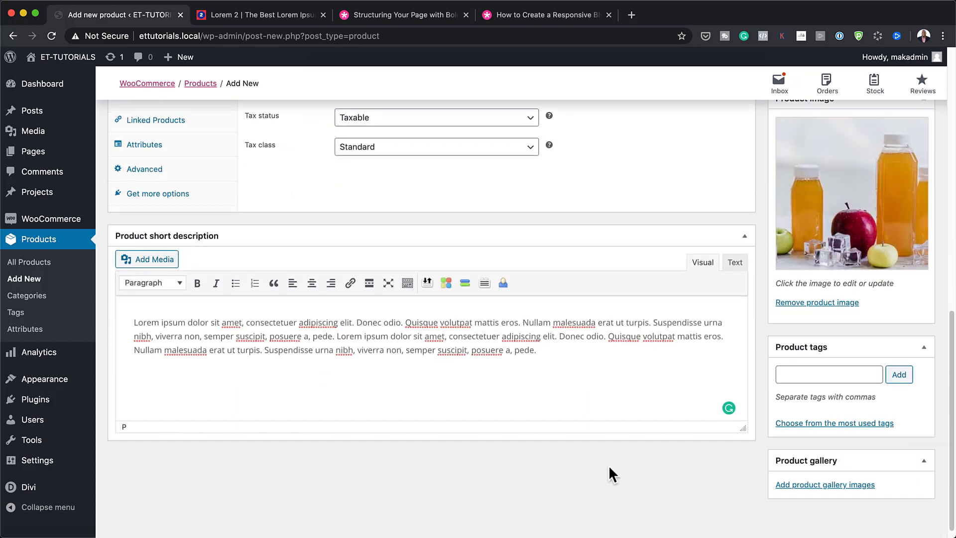
{"action": "scroll", "coordinate": [636, 396], "scroll_direction": "up", "scroll_amount": 10}
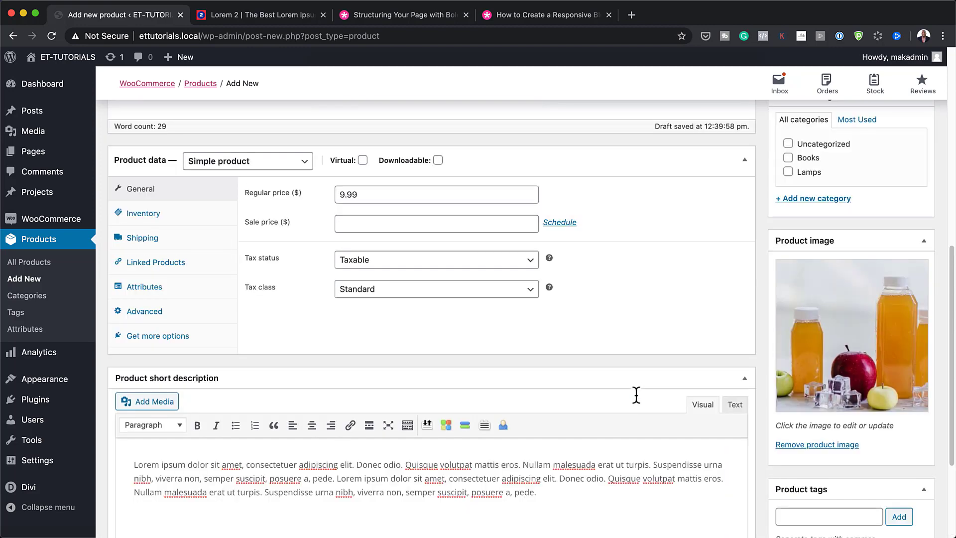
{"action": "scroll", "coordinate": [640, 402], "scroll_direction": "up", "scroll_amount": 3}
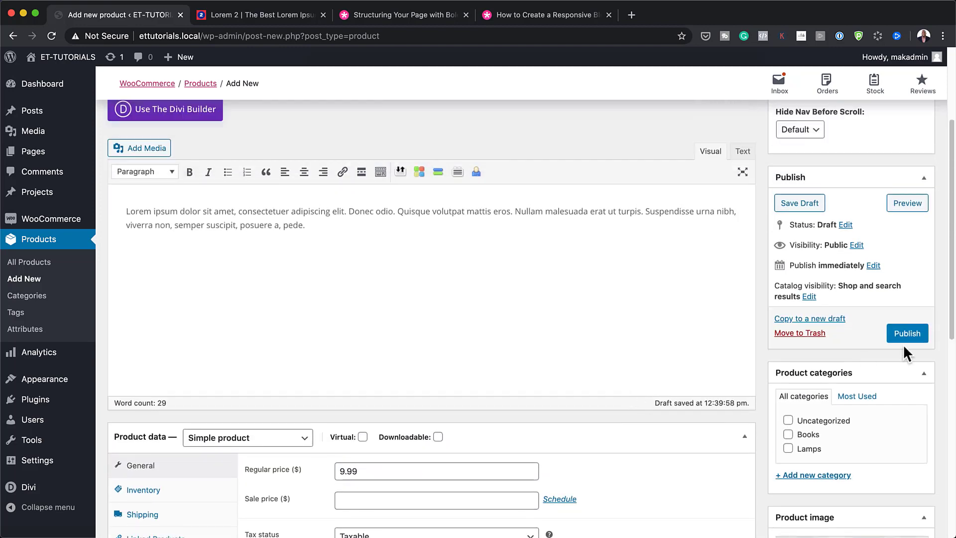
{"action": "left_click", "coordinate": [915, 343]}
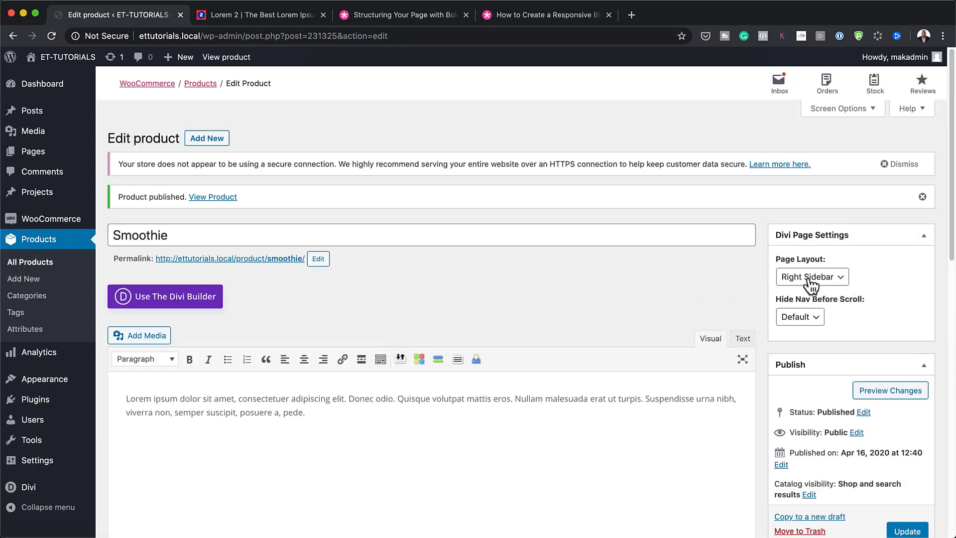
Set the Smoothie product's page layout to No Sidebar and update the product
{"action": "left_click", "coordinate": [841, 280]}
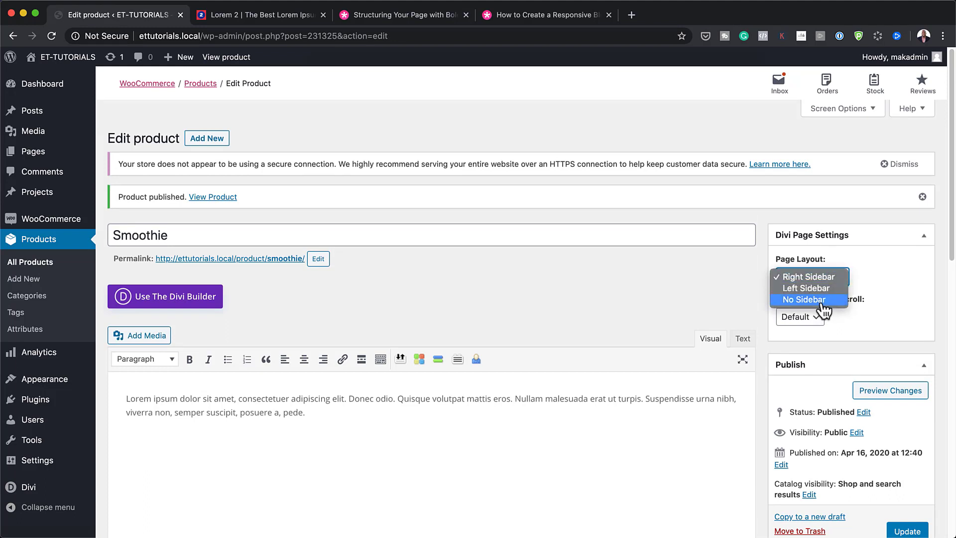
{"action": "left_click", "coordinate": [822, 302]}
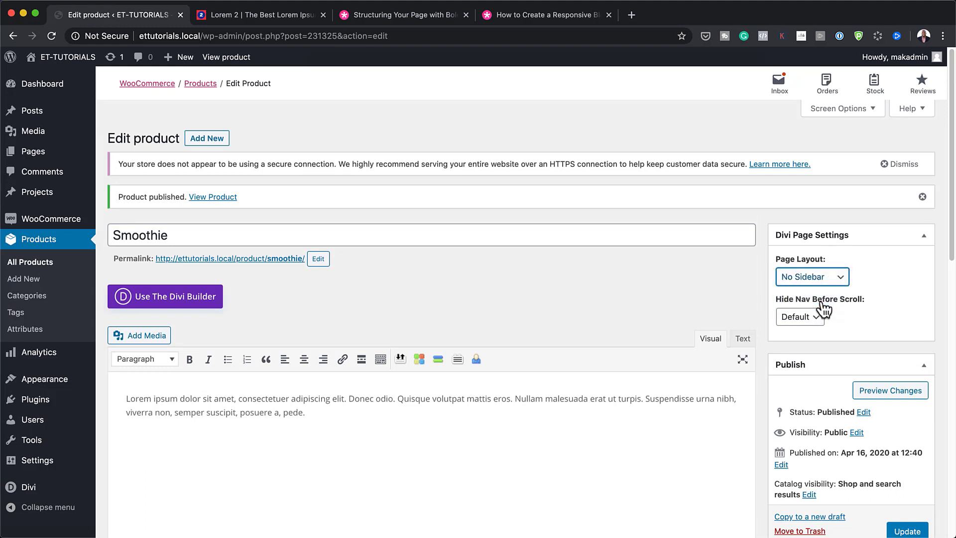
{"action": "left_click", "coordinate": [908, 532]}
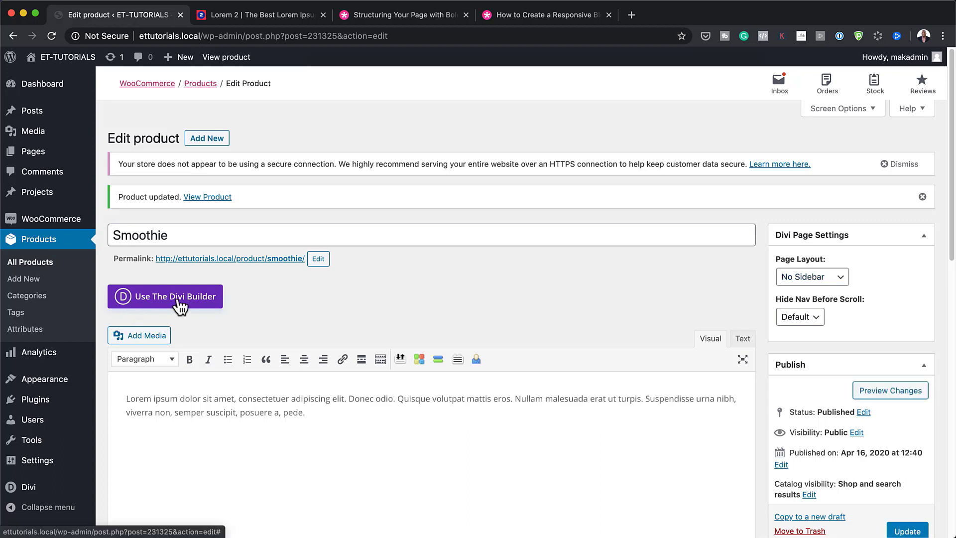
Open the Smoothie product in the Divi Builder on the front end and delete its prebuilt section, leaving the new section without a row
{"action": "left_click", "coordinate": [178, 299]}
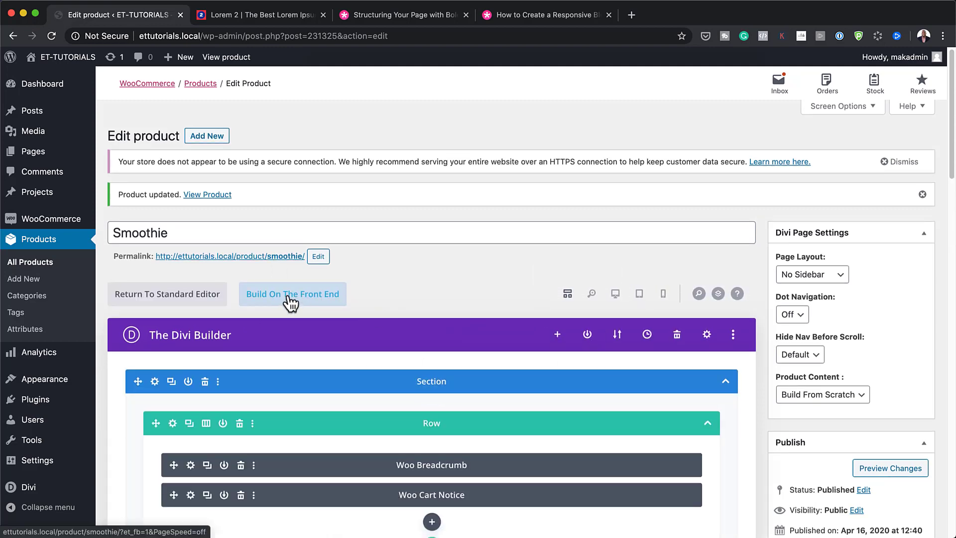
{"action": "left_click", "coordinate": [291, 299]}
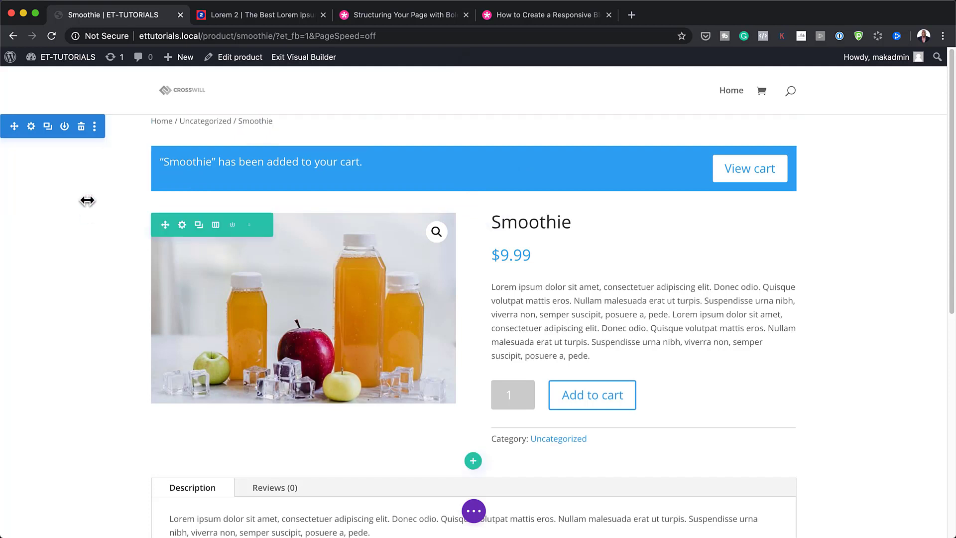
{"action": "left_click", "coordinate": [82, 128]}
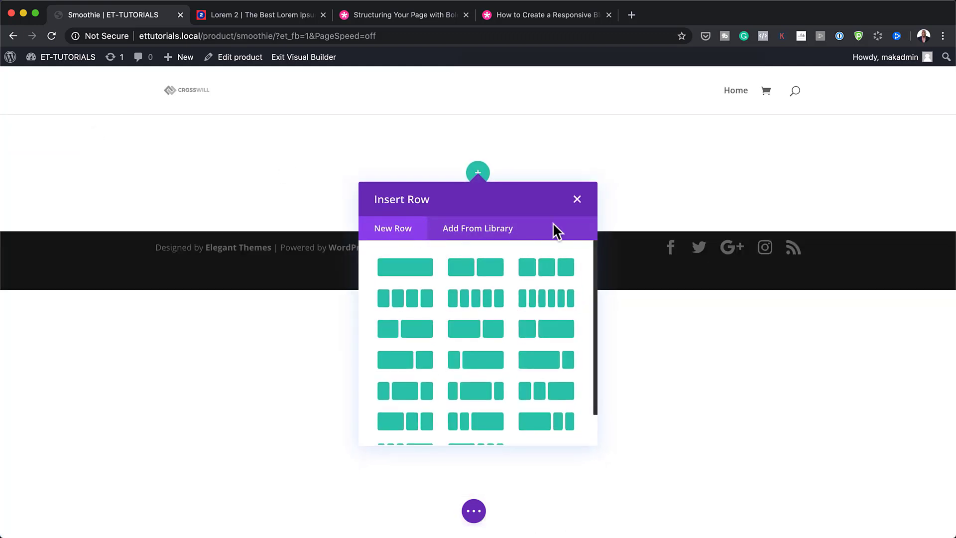
{"action": "left_click", "coordinate": [576, 199]}
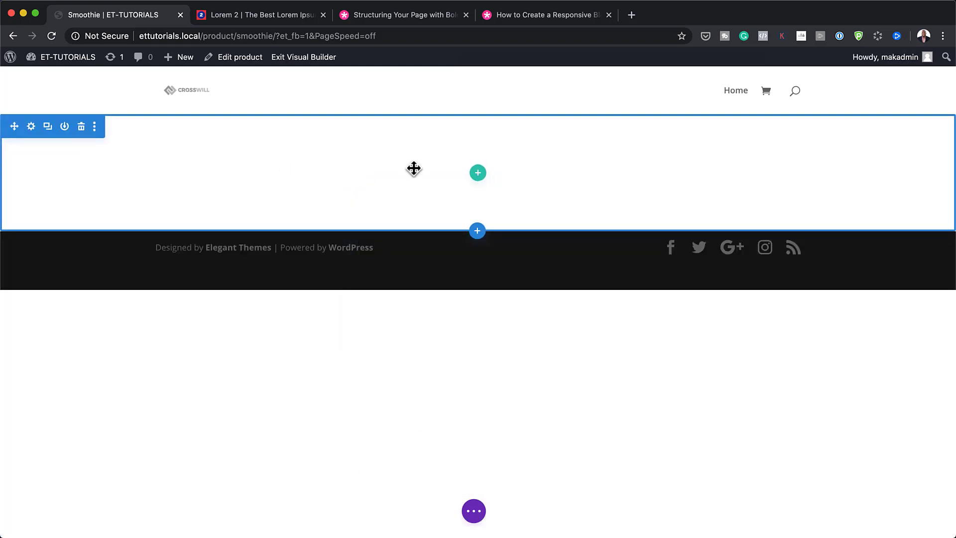
Open the empty section's settings and dock the settings window as a sidebar
{"action": "left_click", "coordinate": [31, 127]}
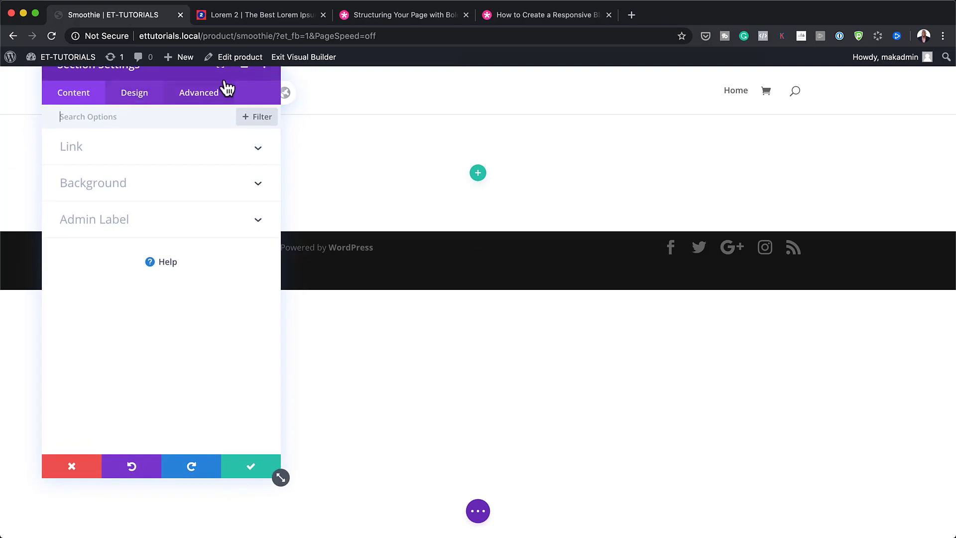
{"action": "left_click_drag", "start_coordinate": [202, 74], "coordinate": [198, 98]}
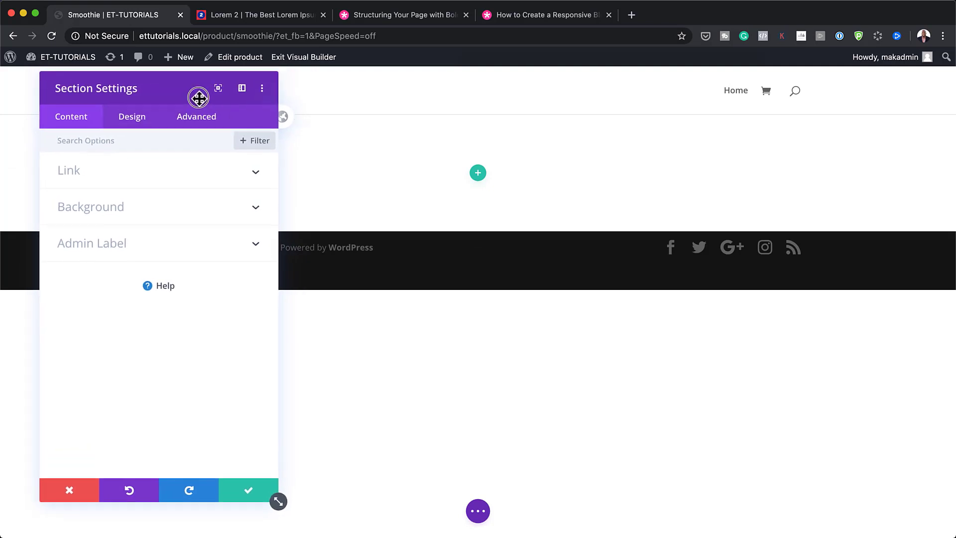
{"action": "left_click", "coordinate": [242, 88]}
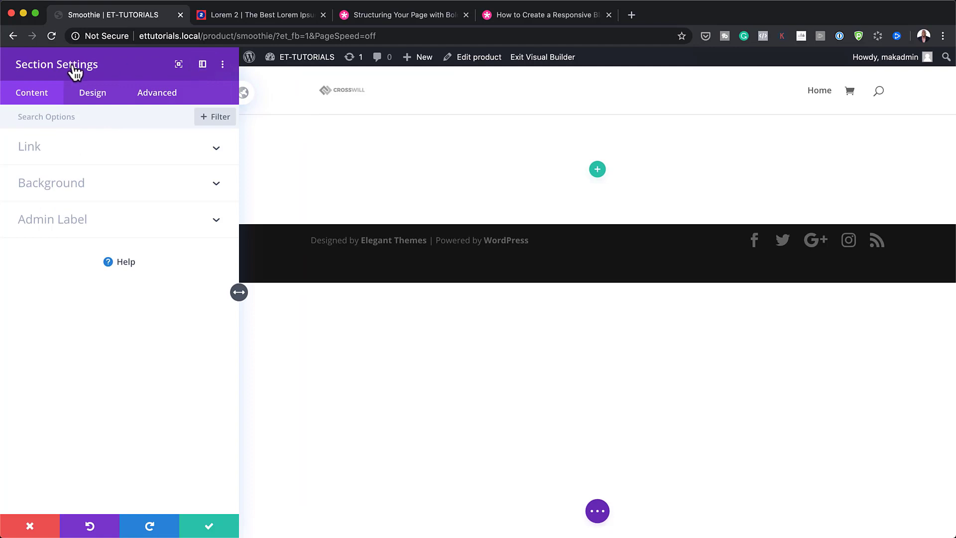
Set the section's top padding to 5vw and link it so the bottom padding takes the same value
{"action": "left_click", "coordinate": [95, 98]}
{"action": "left_click", "coordinate": [56, 261]}
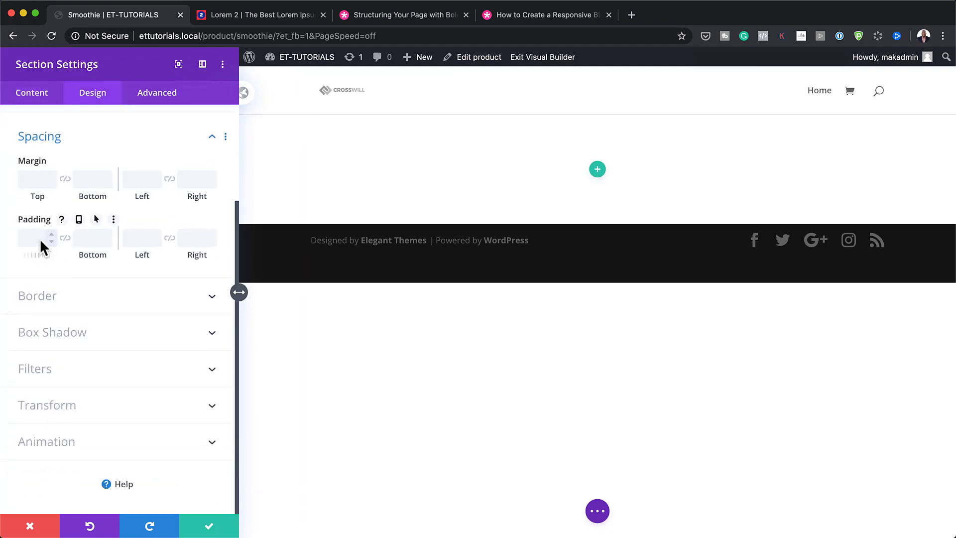
{"action": "left_click", "coordinate": [39, 239]}
{"action": "type", "text": "5vw"}
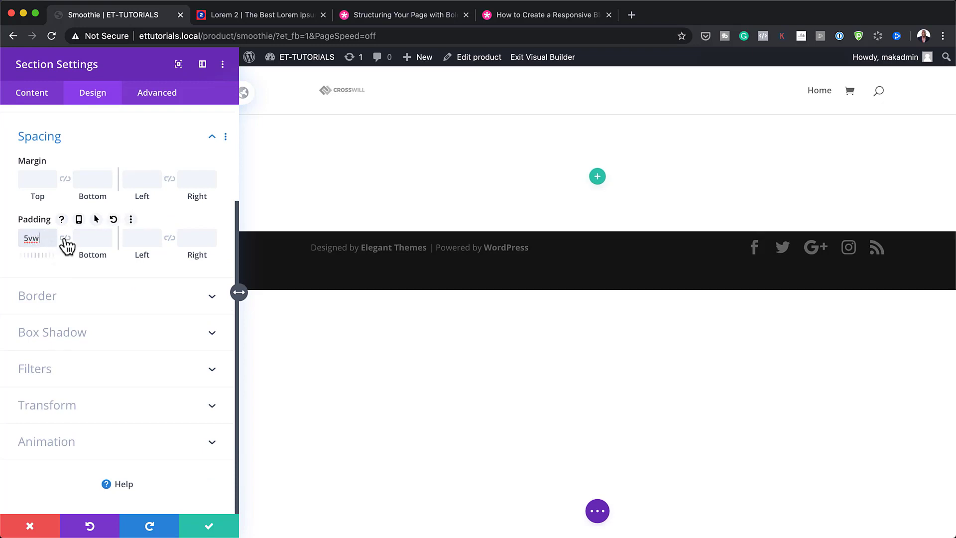
{"action": "left_click", "coordinate": [65, 239]}
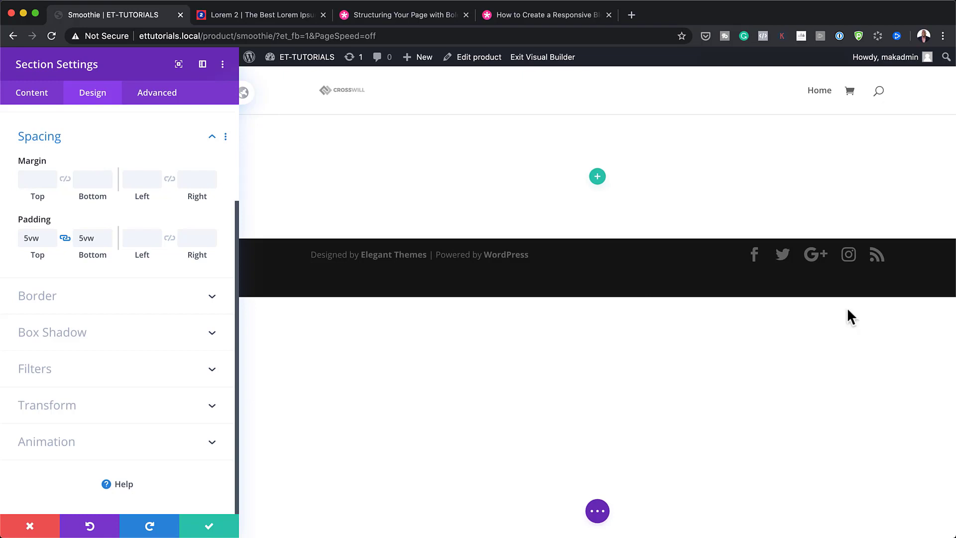
Set the section's horizontal and vertical overflow to Hidden and save the section settings
{"action": "left_click", "coordinate": [169, 100]}
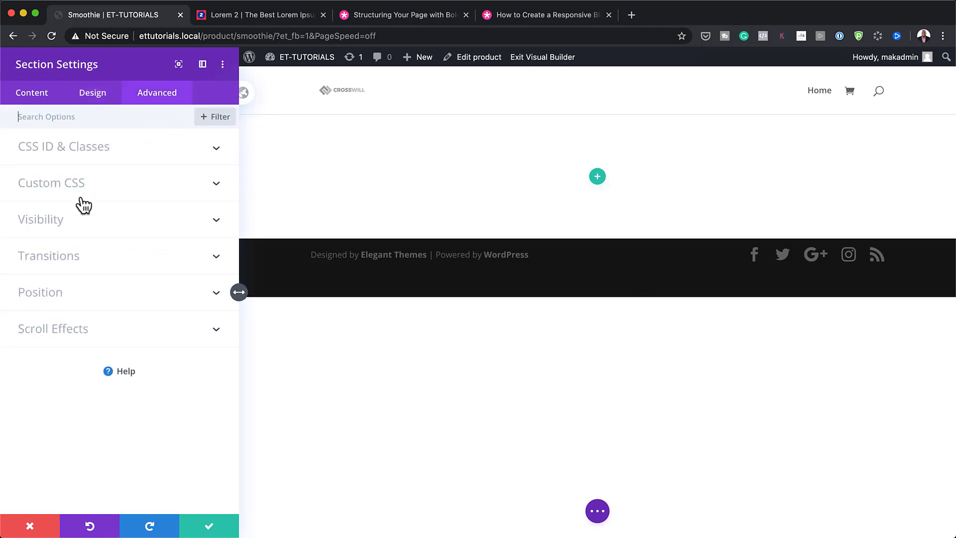
{"action": "left_click", "coordinate": [62, 220]}
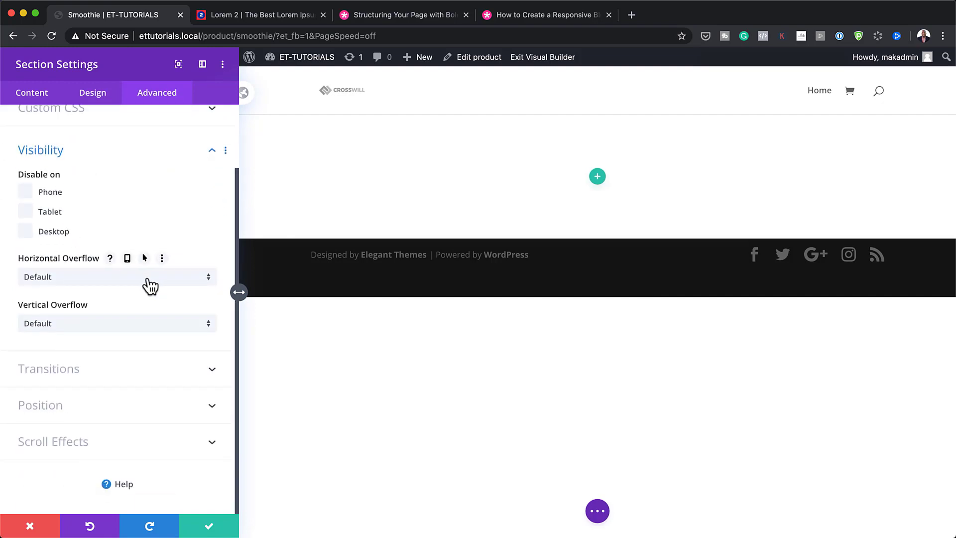
{"action": "left_click", "coordinate": [149, 280]}
{"action": "left_click", "coordinate": [143, 349]}
{"action": "left_click", "coordinate": [145, 324]}
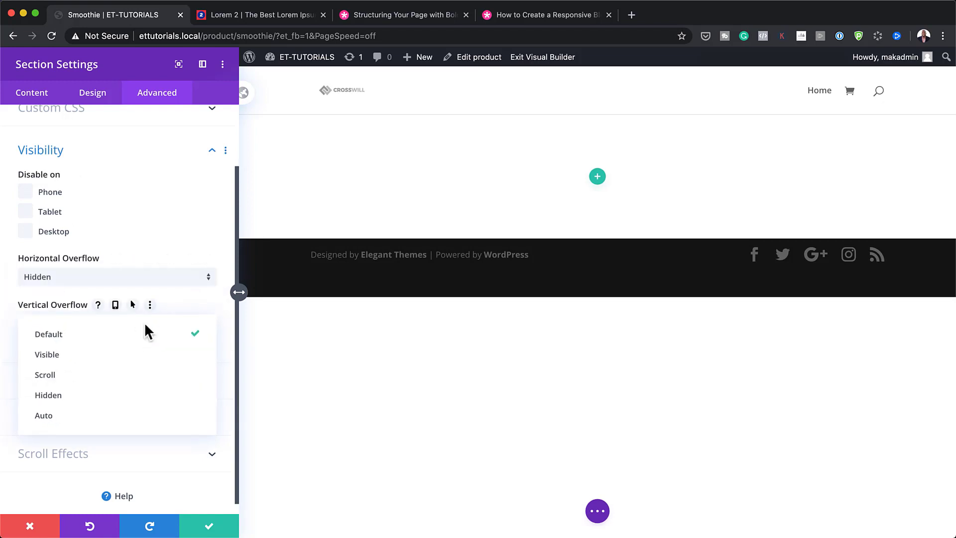
{"action": "left_click", "coordinate": [126, 397]}
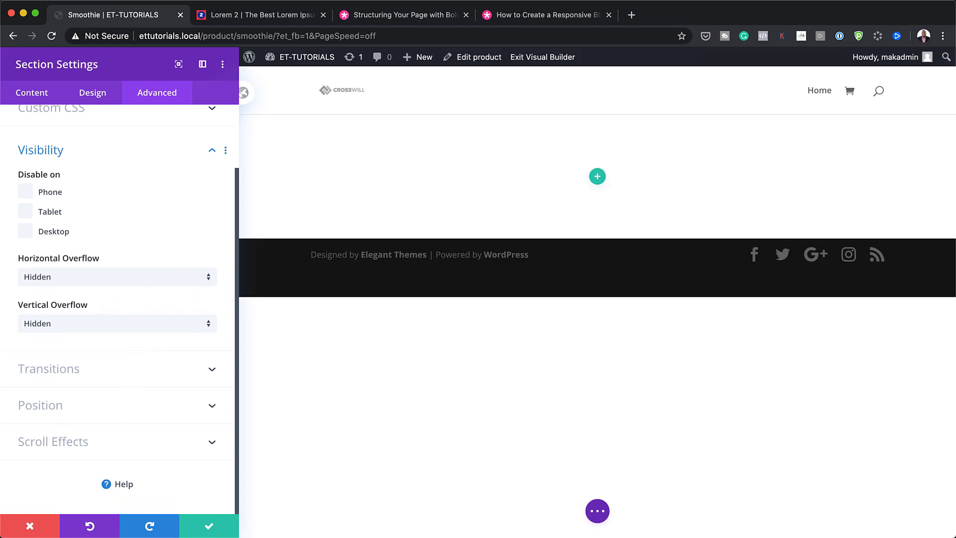
{"action": "left_click", "coordinate": [207, 527]}
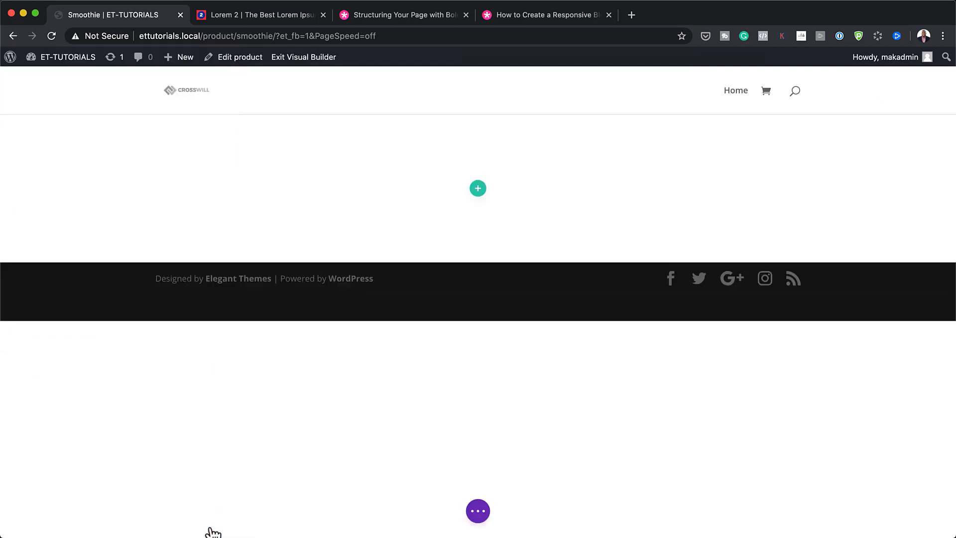
Insert a three-column row with a wide middle column and narrow side columns into the section, without adding a module
{"action": "left_click", "coordinate": [478, 190]}
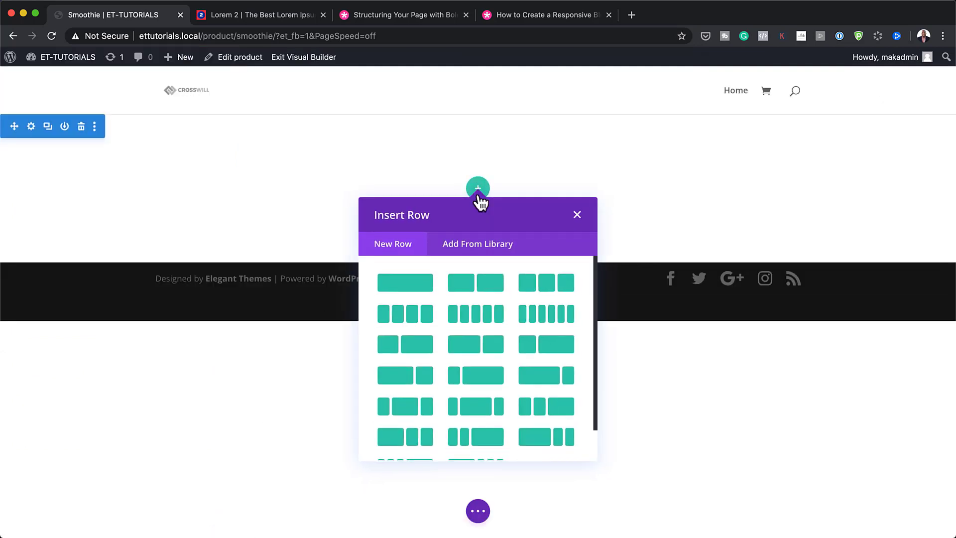
{"action": "left_click", "coordinate": [407, 416]}
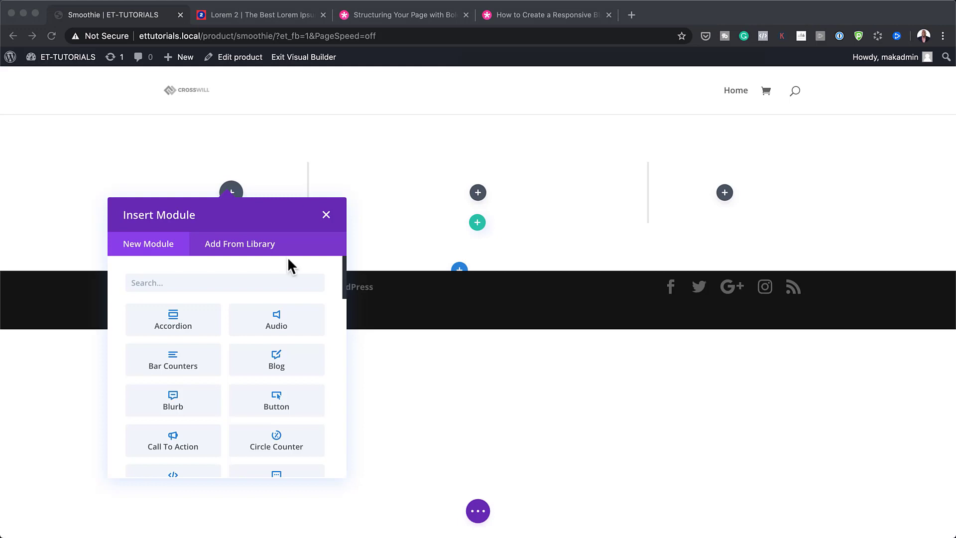
{"action": "left_click", "coordinate": [327, 215]}
{"action": "left_click", "coordinate": [326, 214]}
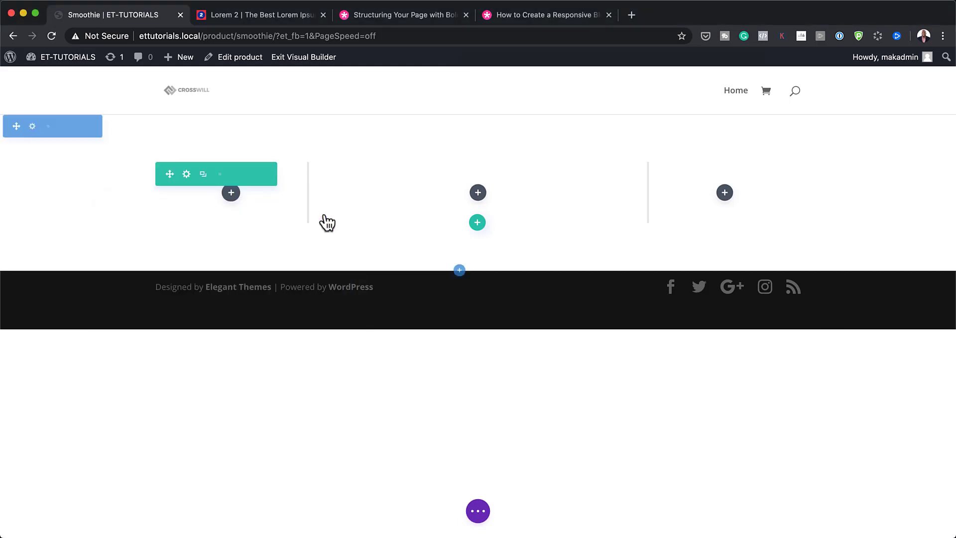
Enable a custom gutter width in the row's sizing settings and set it to 1
{"action": "left_click", "coordinate": [187, 174]}
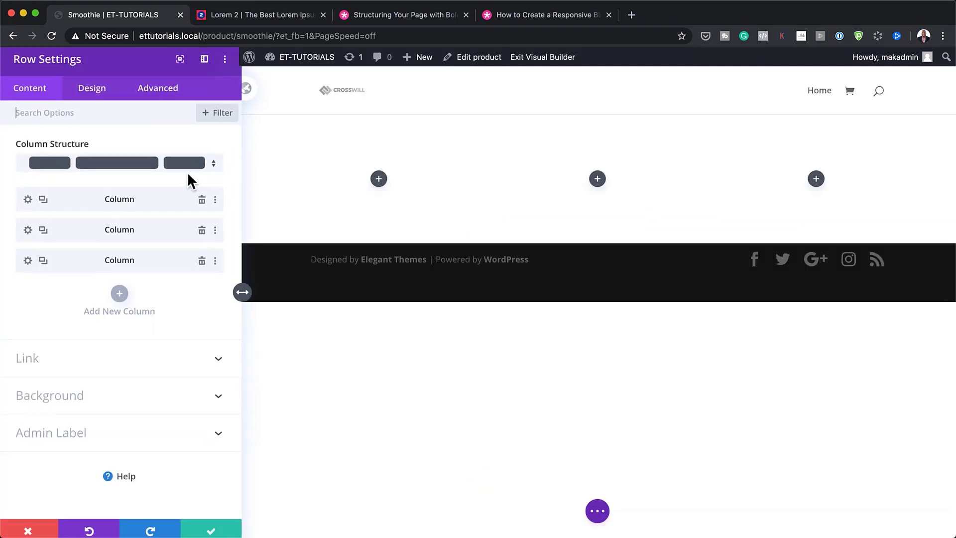
{"action": "left_click", "coordinate": [100, 100]}
{"action": "left_click", "coordinate": [74, 153]}
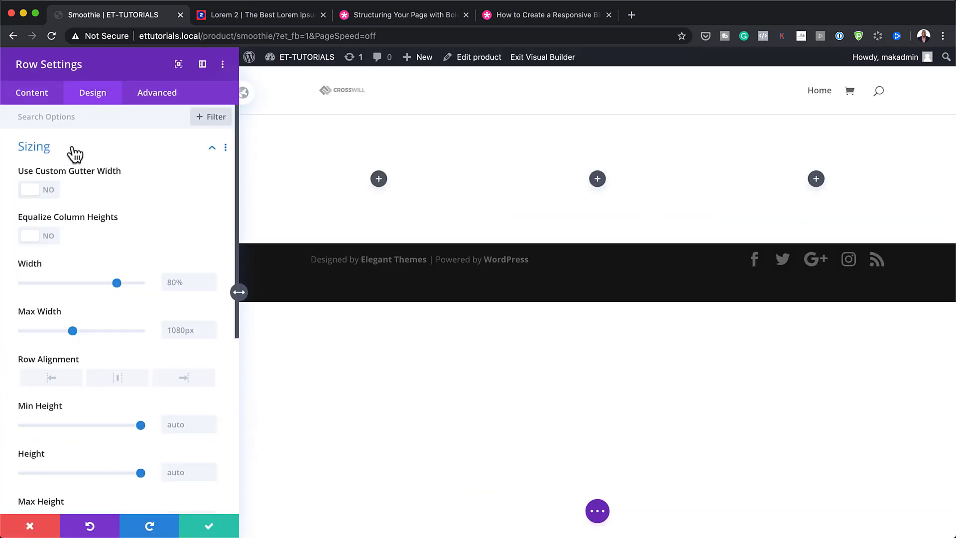
{"action": "left_click", "coordinate": [50, 190]}
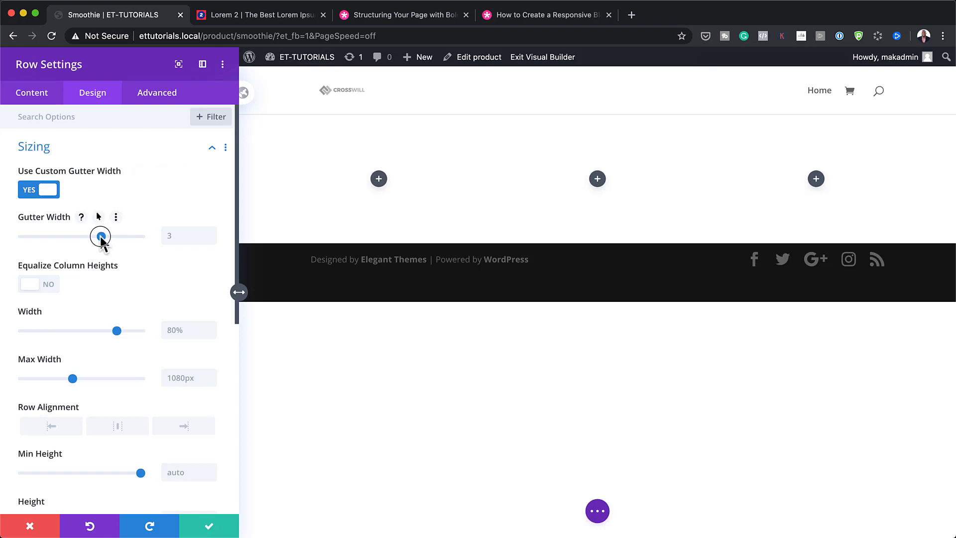
{"action": "left_click_drag", "start_coordinate": [103, 242], "coordinate": [19, 241]}
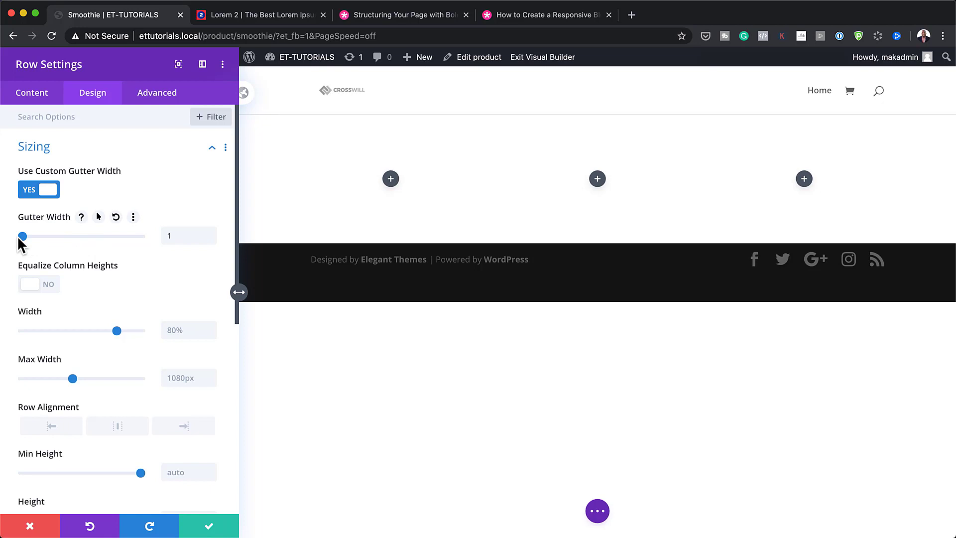
Set the row's width and max width to 100%
{"action": "left_click", "coordinate": [182, 331]}
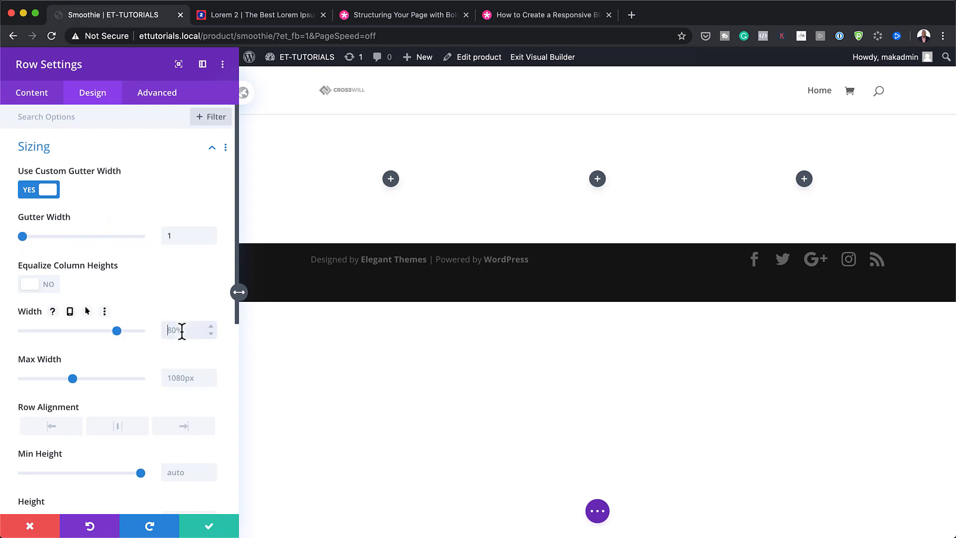
{"action": "type", "text": "100%"}
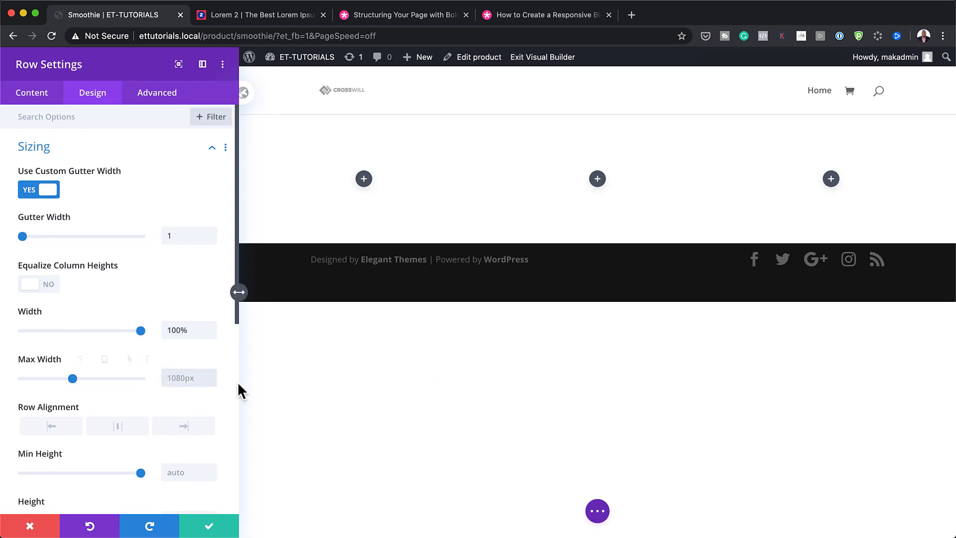
{"action": "key", "text": "Tab"}
{"action": "type", "text": "100%"}
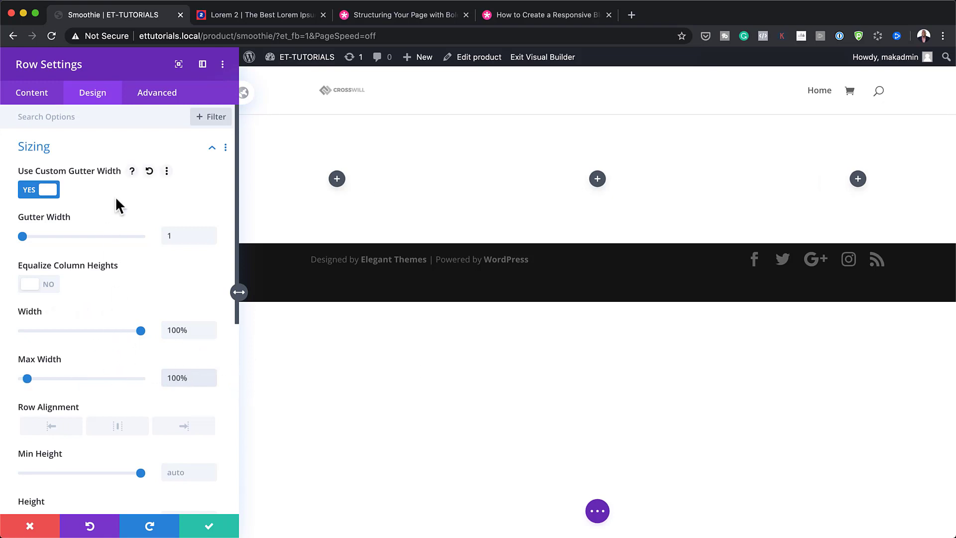
Set the row's Z index to 10 in its position settings
{"action": "left_click", "coordinate": [100, 100]}
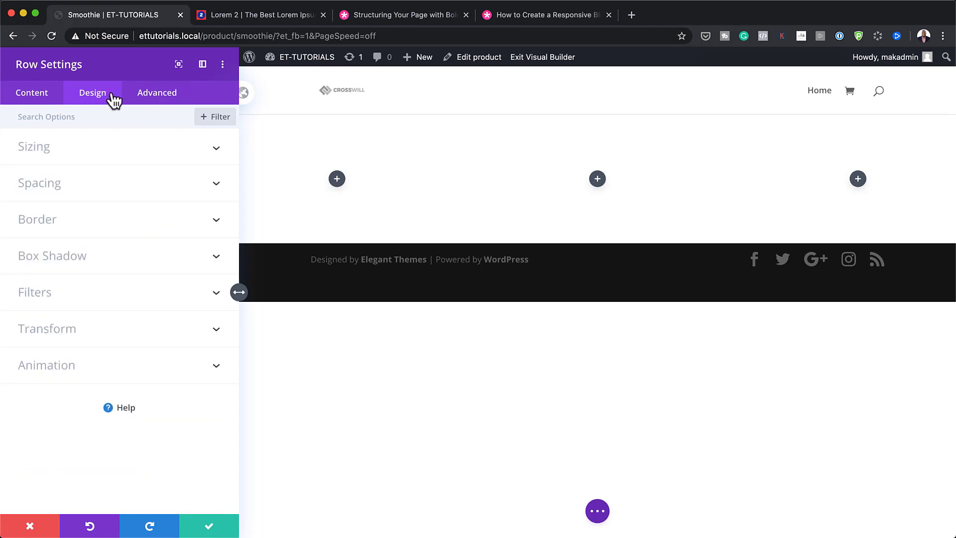
{"action": "left_click", "coordinate": [186, 101]}
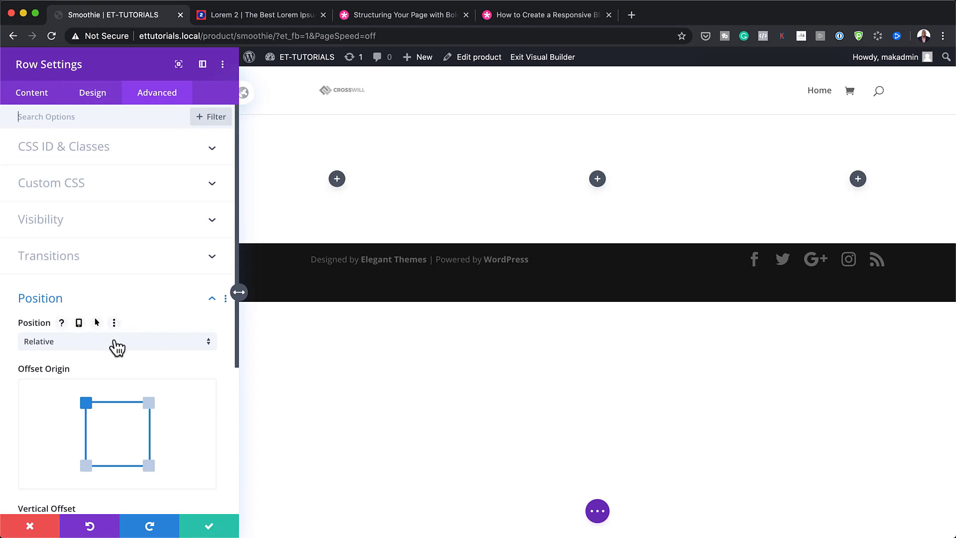
{"action": "scroll", "coordinate": [113, 345], "scroll_direction": "down", "scroll_amount": 4}
{"action": "scroll", "coordinate": [115, 337], "scroll_direction": "down", "scroll_amount": 6}
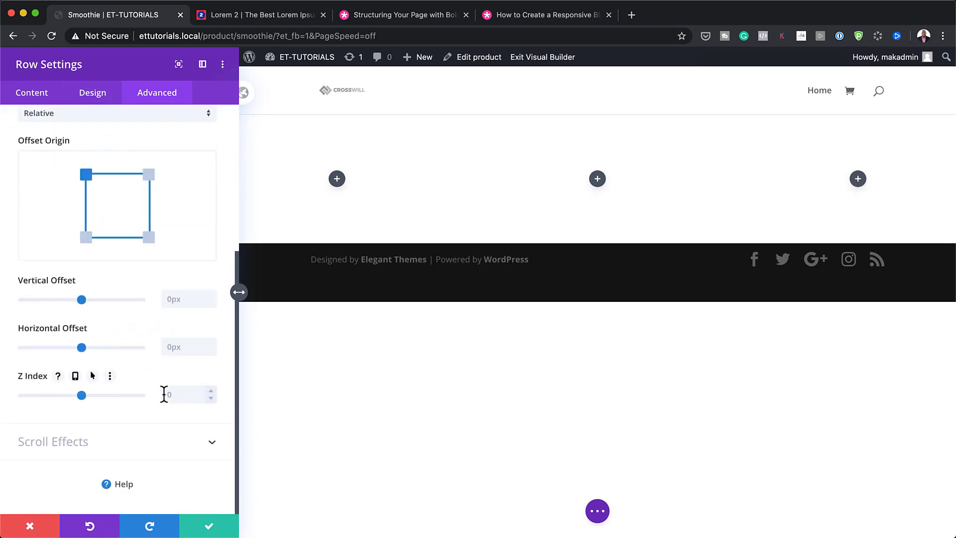
{"action": "left_click", "coordinate": [164, 395]}
{"action": "type", "text": "10"}
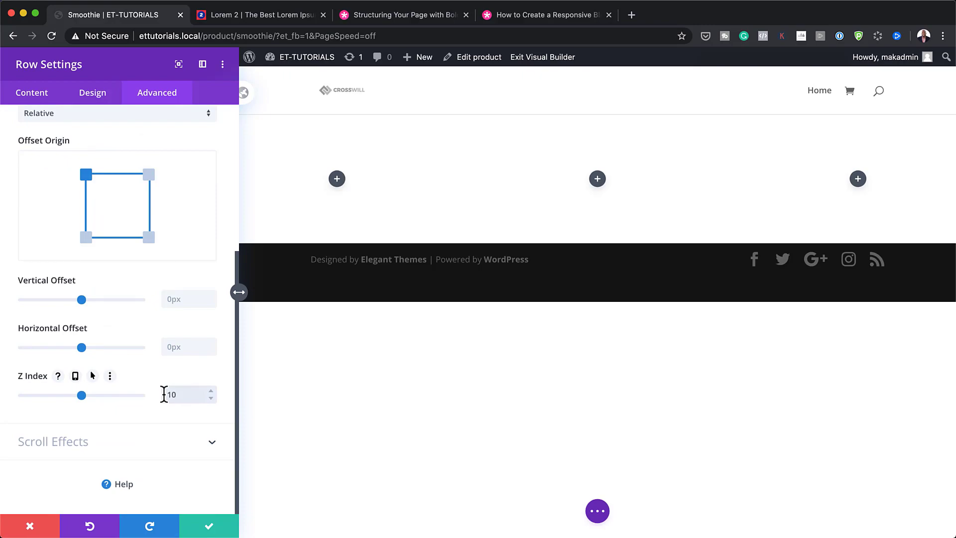
Add a background gradient to the row's middle column and set its first color to #ffcb49
{"action": "left_click", "coordinate": [43, 93]}
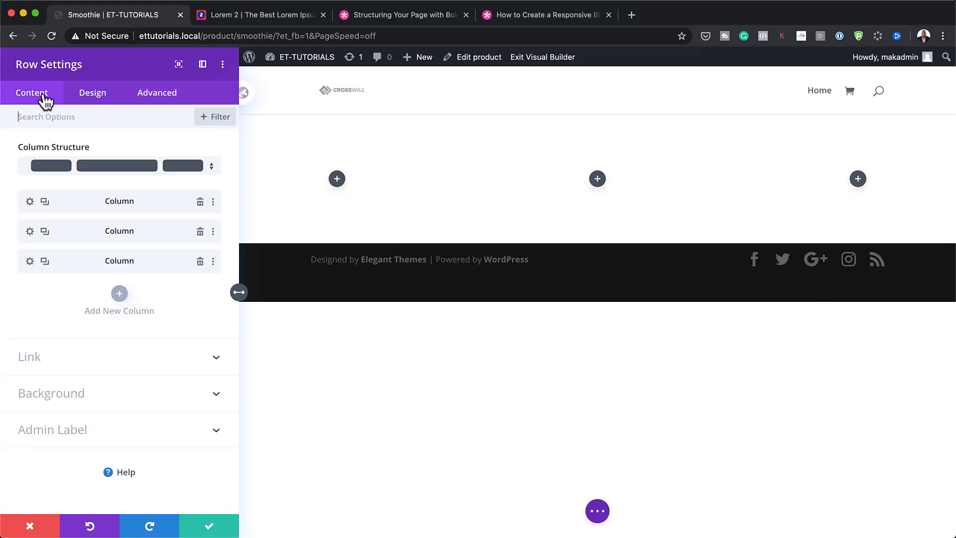
{"action": "left_click", "coordinate": [29, 232]}
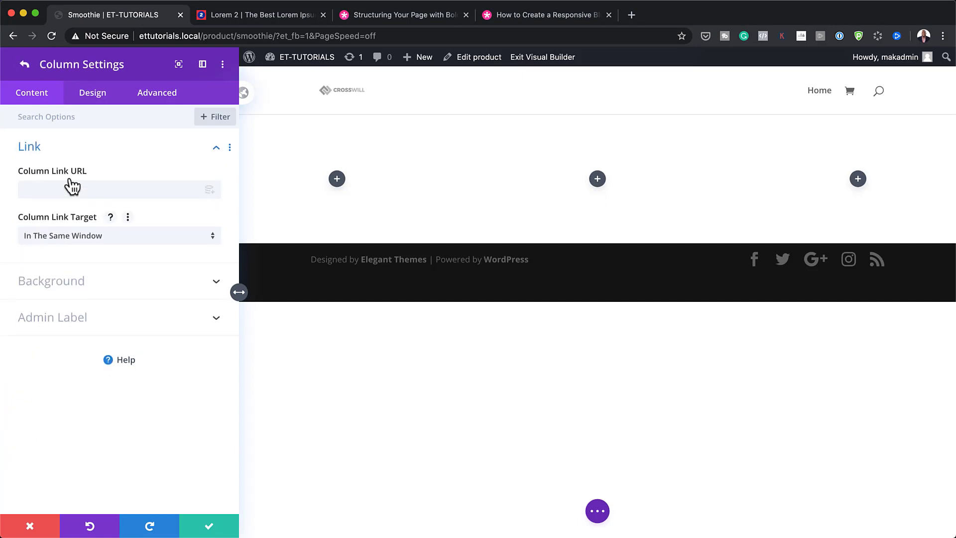
{"action": "left_click", "coordinate": [67, 290]}
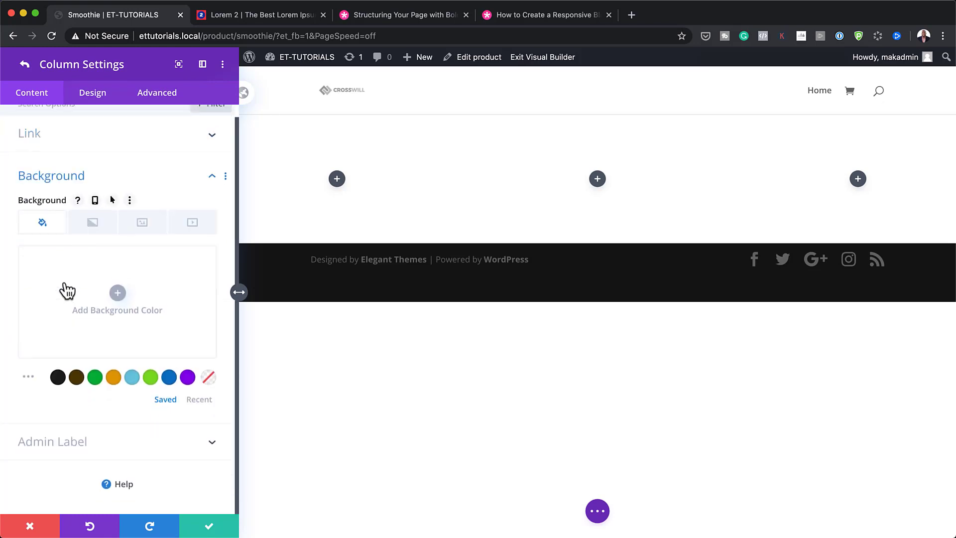
{"action": "left_click", "coordinate": [96, 232]}
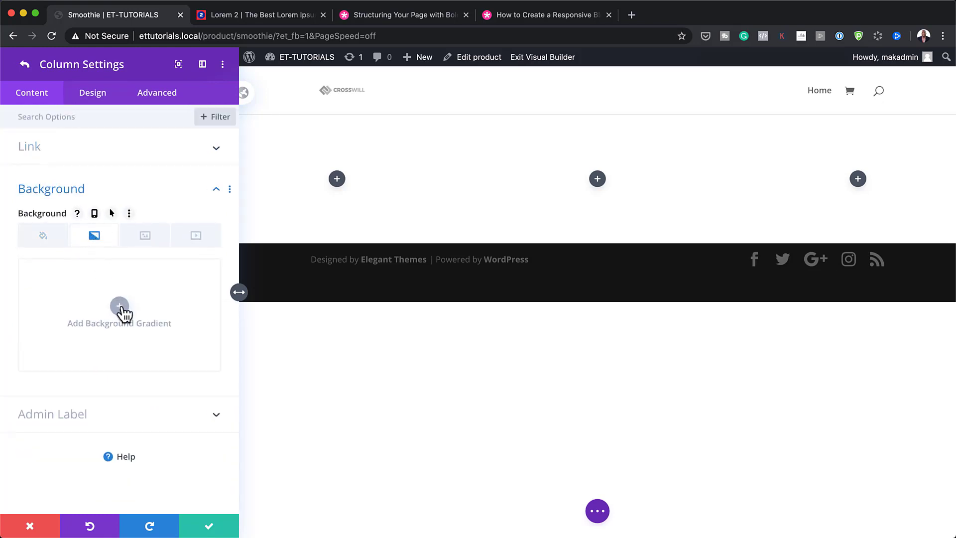
{"action": "left_click", "coordinate": [122, 310]}
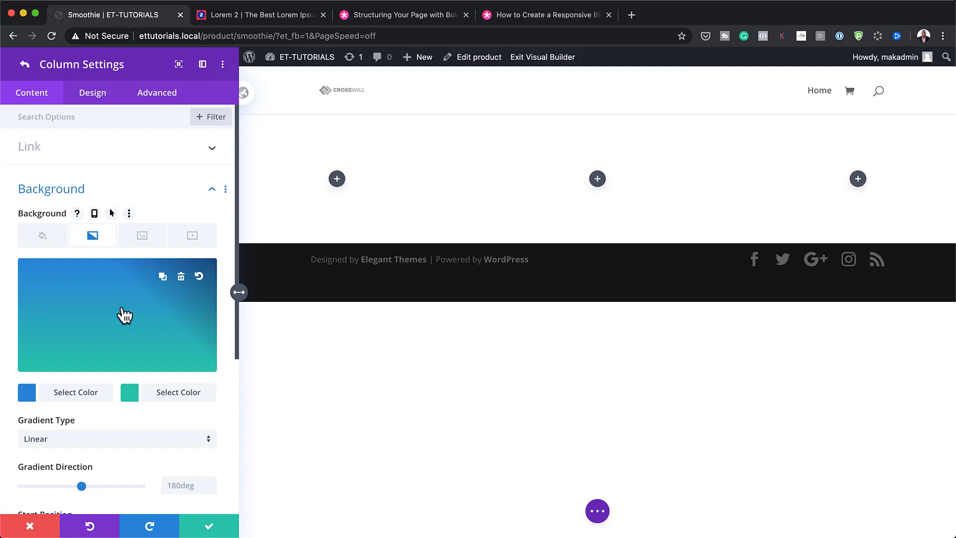
{"action": "left_click", "coordinate": [25, 394]}
{"action": "left_click", "coordinate": [67, 274]}
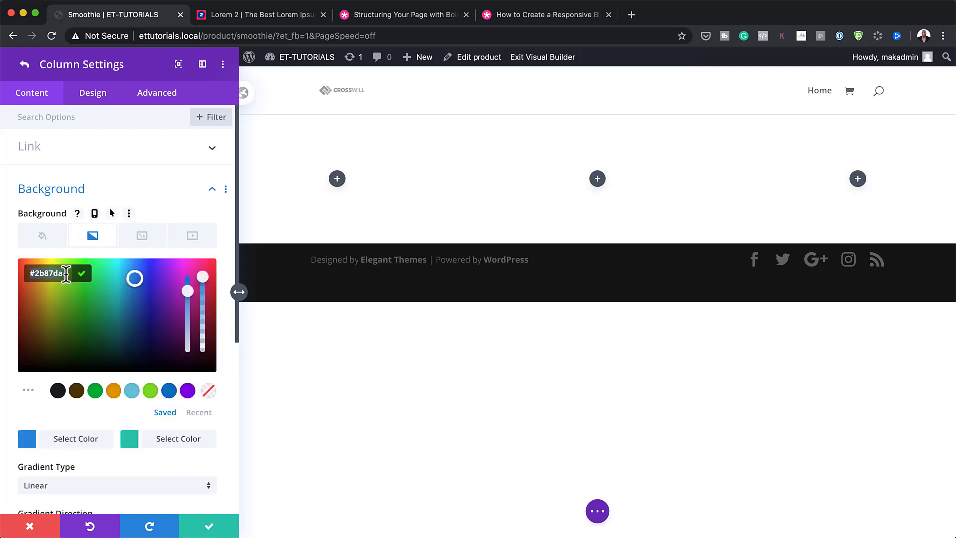
{"action": "type", "text": "#ffcb49"}
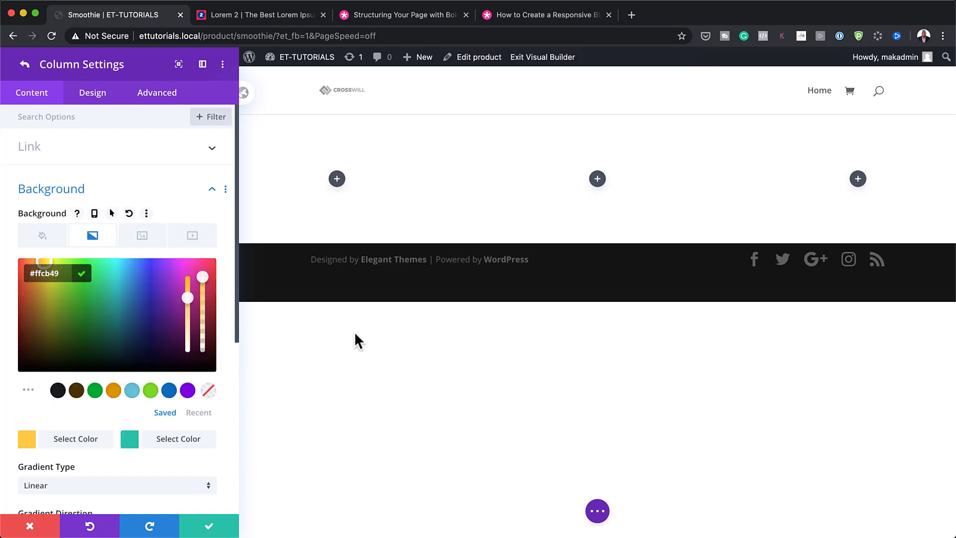
Set the second color of the middle column's background gradient to #ffffff
{"action": "key", "text": "super+Tab"}
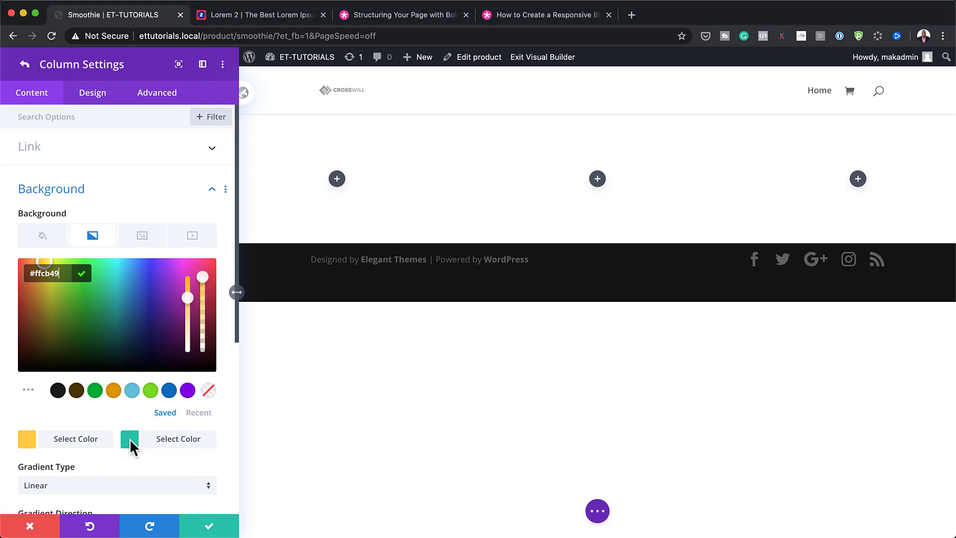
{"action": "left_click", "coordinate": [129, 438]}
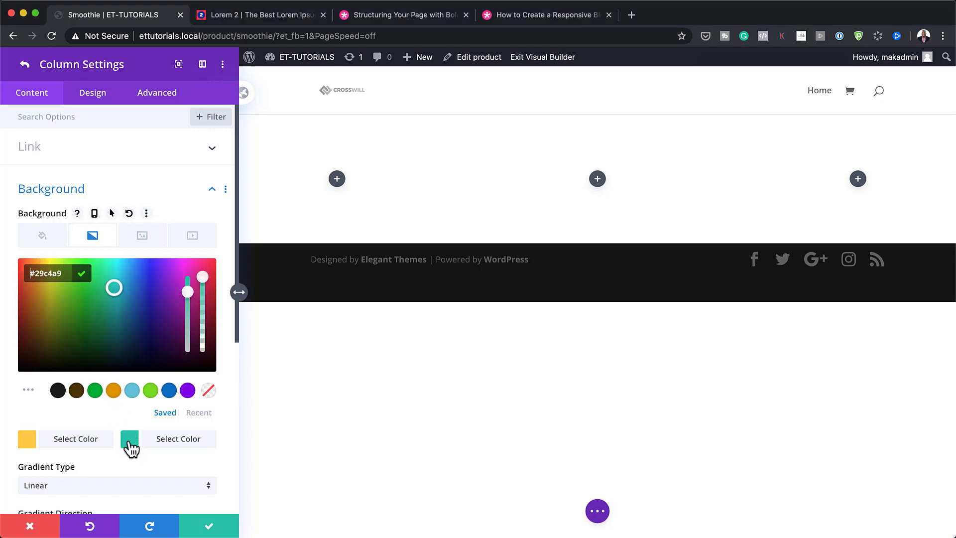
{"action": "left_click", "coordinate": [131, 445]}
{"action": "left_click", "coordinate": [129, 398]}
{"action": "double_click", "coordinate": [67, 274]}
{"action": "type", "text": "ffffff"}
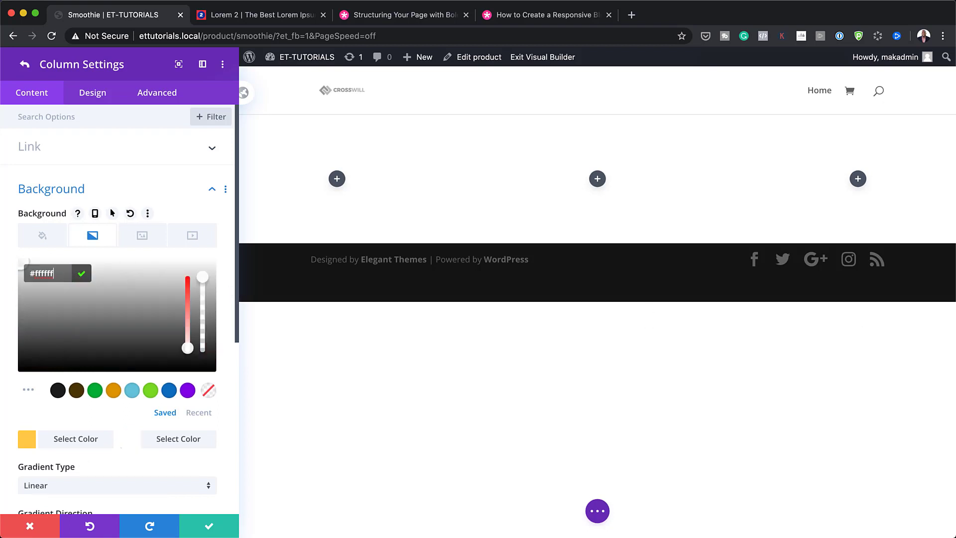
Change the middle column's gradient type to Radial
{"action": "scroll", "coordinate": [109, 473], "scroll_direction": "down", "scroll_amount": 2}
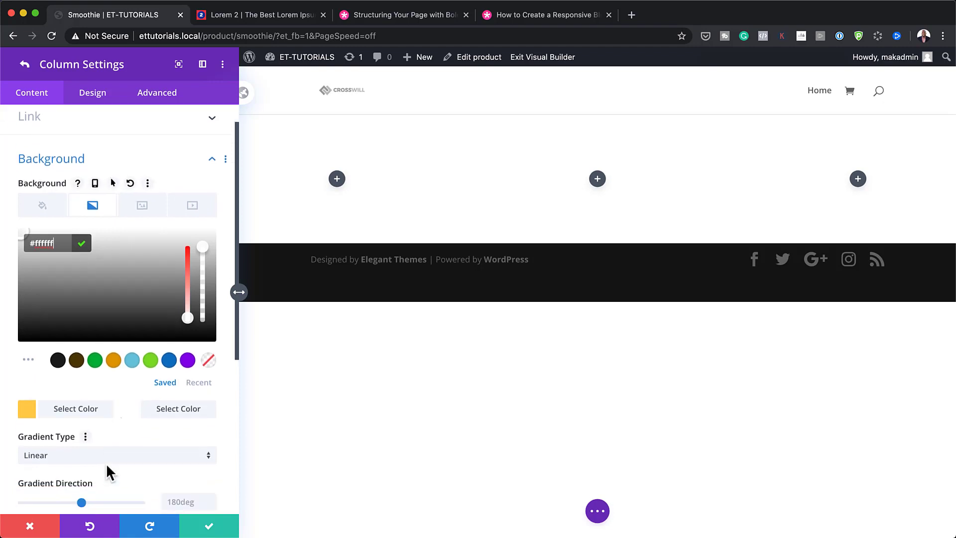
{"action": "left_click", "coordinate": [108, 454]}
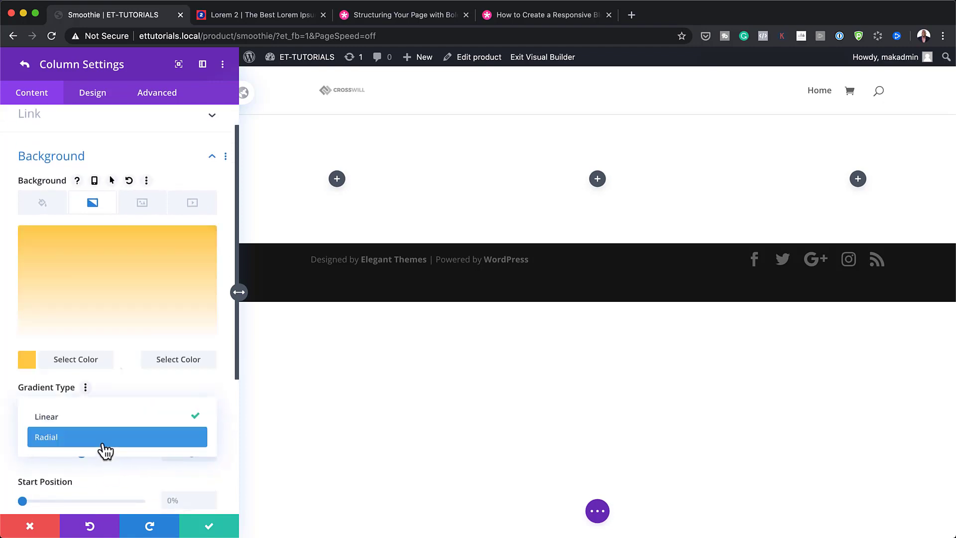
{"action": "left_click", "coordinate": [102, 442]}
Set the radial gradient's start and end positions to 66% and save the column and row settings
{"action": "scroll", "coordinate": [169, 483], "scroll_direction": "down", "scroll_amount": 5}
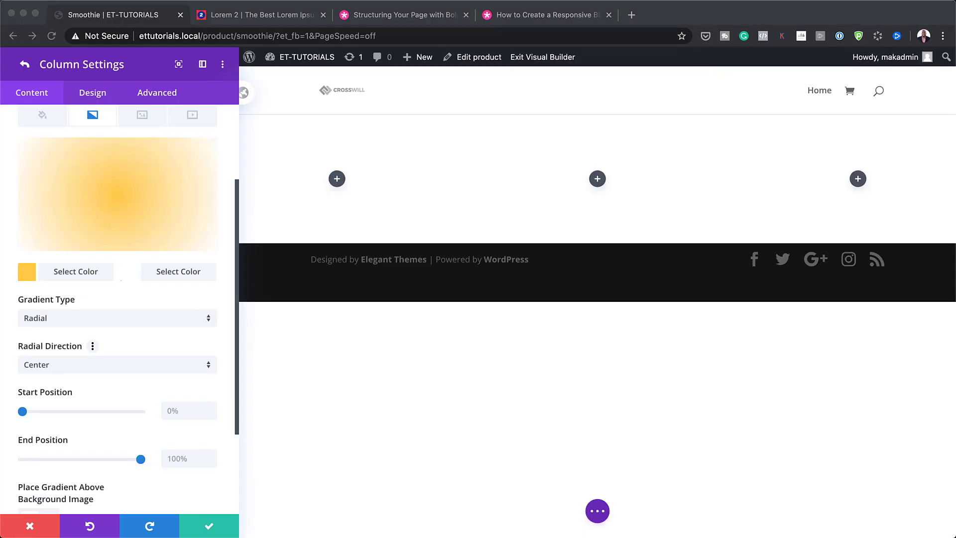
{"action": "scroll", "coordinate": [131, 433], "scroll_direction": "down", "scroll_amount": 2}
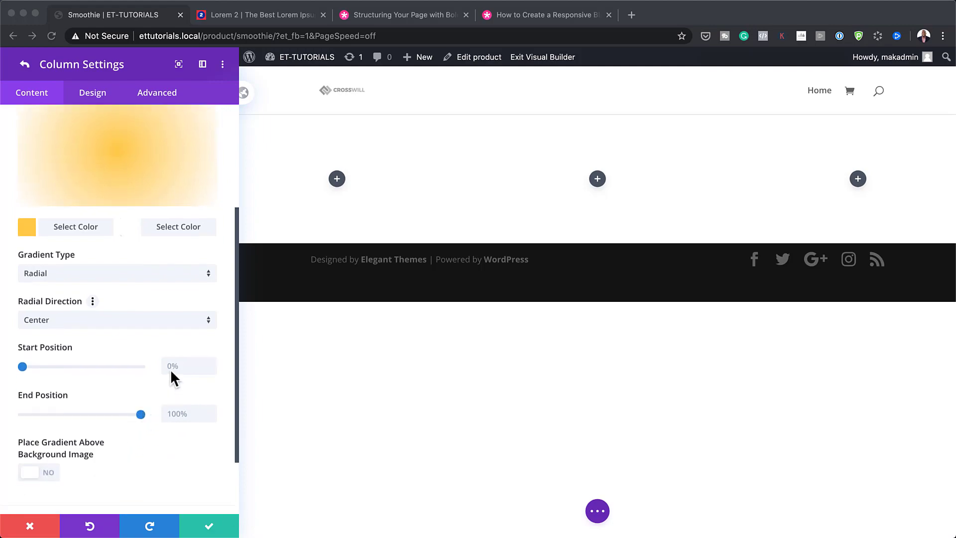
{"action": "left_click", "coordinate": [170, 369]}
{"action": "type", "text": "66"}
{"action": "left_click", "coordinate": [175, 413]}
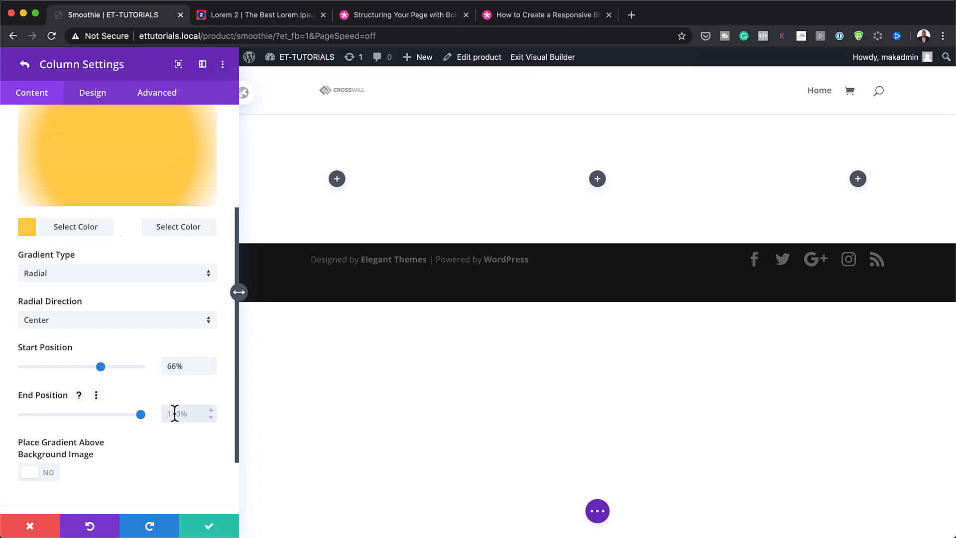
{"action": "type", "text": "66"}
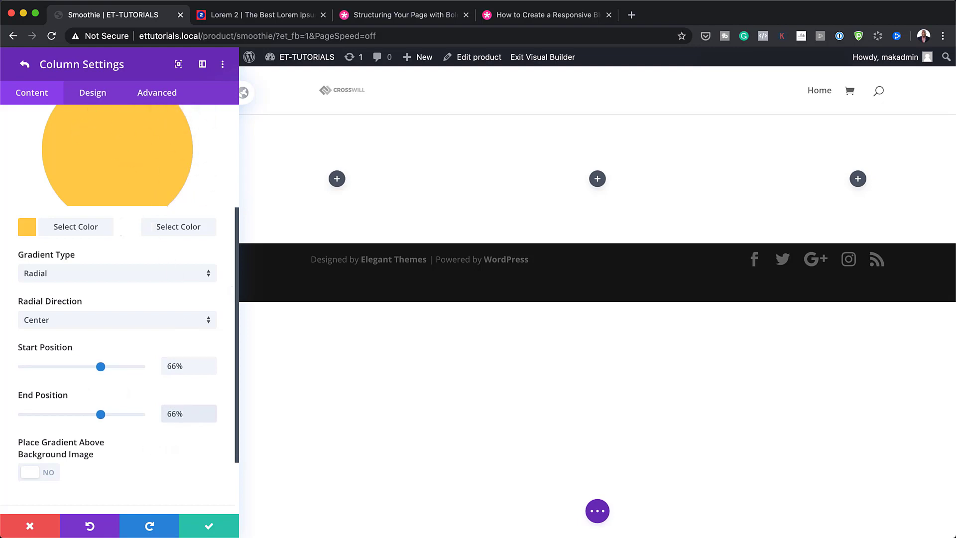
{"action": "left_click", "coordinate": [209, 528]}
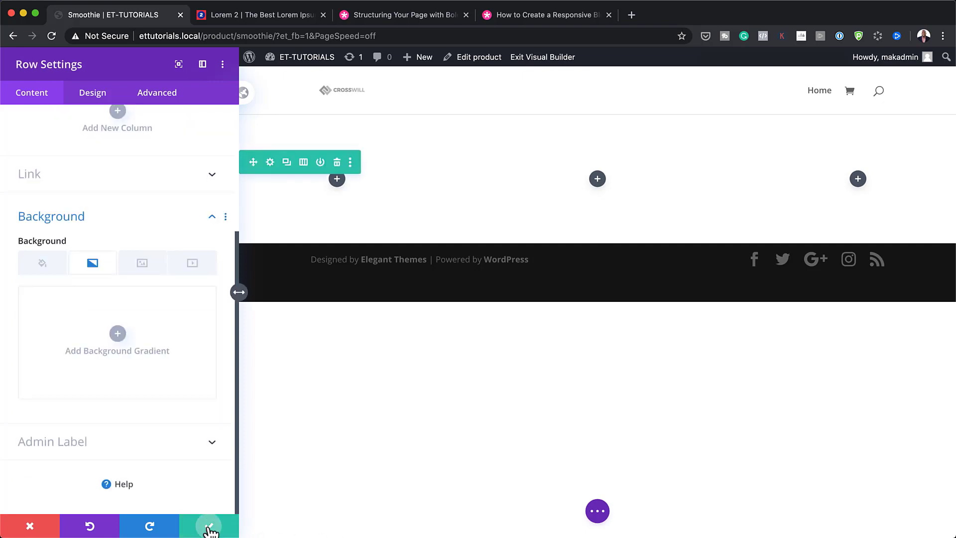
{"action": "left_click", "coordinate": [210, 529]}
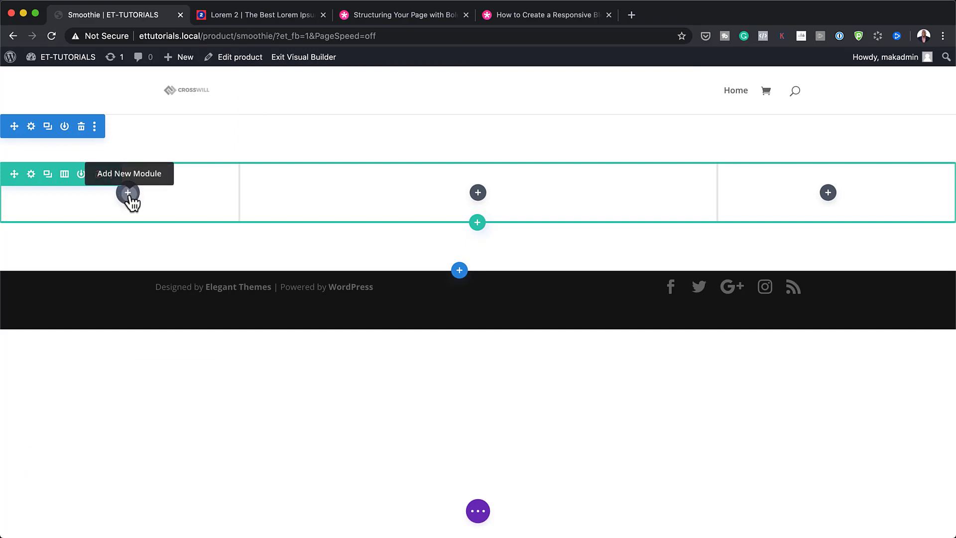
Insert a Woo Title module into the row's first column
{"action": "left_click", "coordinate": [128, 193]}
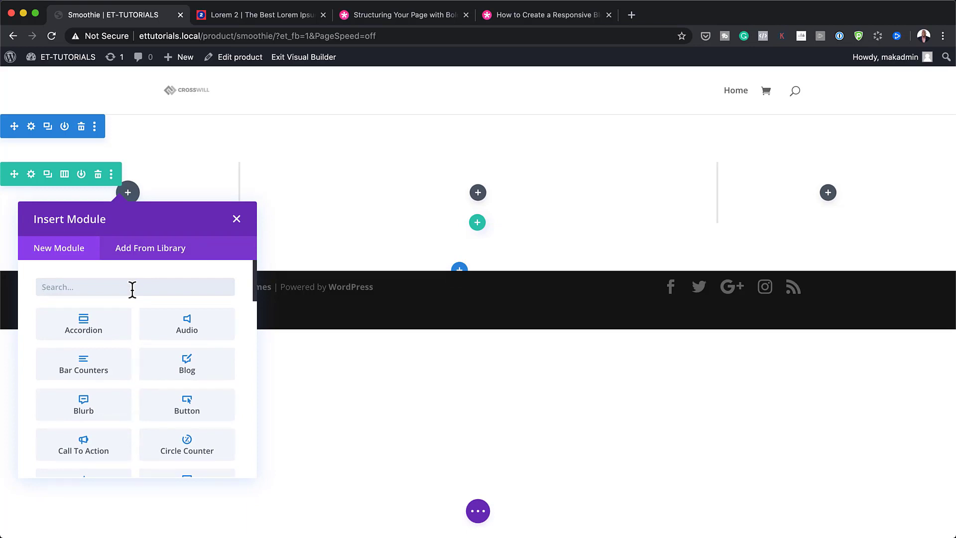
{"action": "scroll", "coordinate": [236, 370], "scroll_direction": "down", "scroll_amount": 10}
{"action": "scroll", "coordinate": [236, 371], "scroll_direction": "up", "scroll_amount": 15}
{"action": "type", "text": "woo ti"}
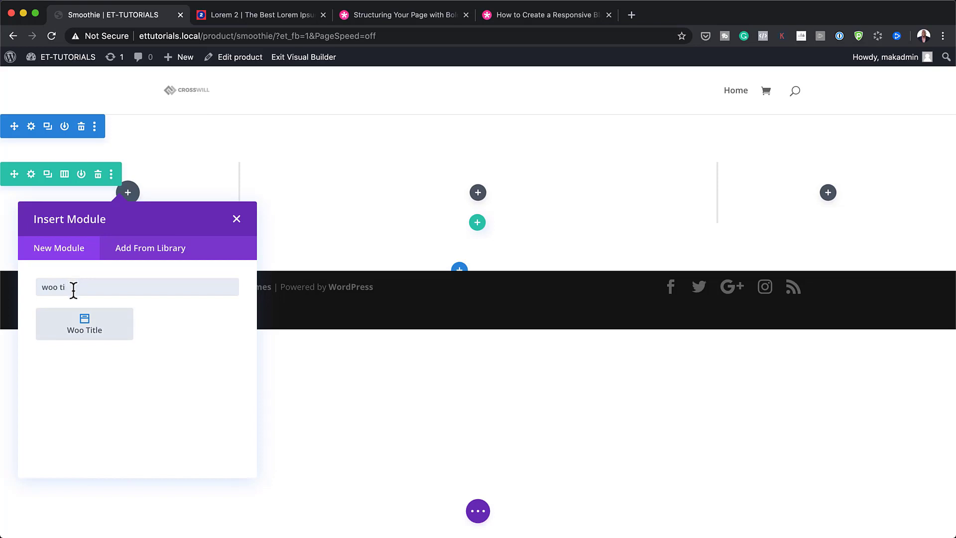
{"action": "left_click", "coordinate": [92, 330]}
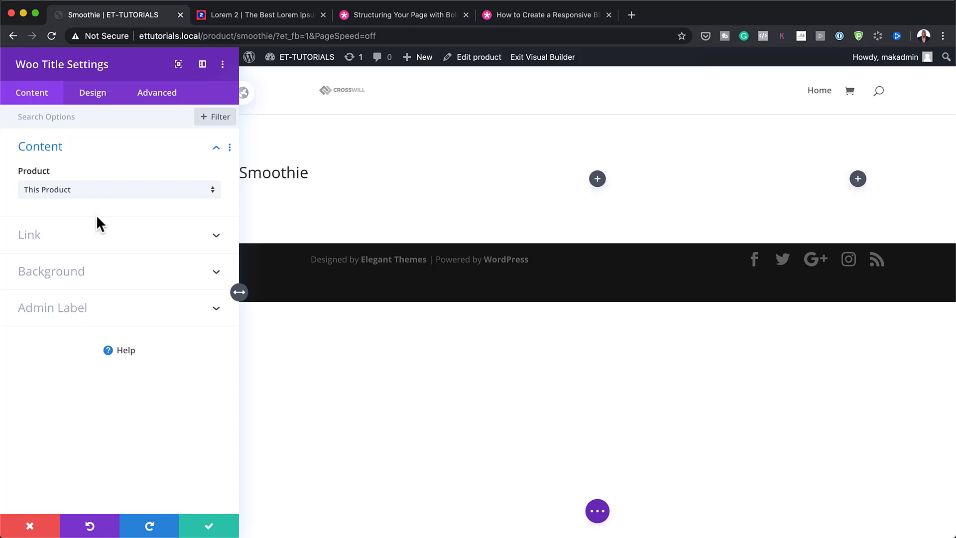
Set the title font of the Woo Title module to Montserrat
{"action": "left_click", "coordinate": [95, 99]}
{"action": "left_click", "coordinate": [56, 151]}
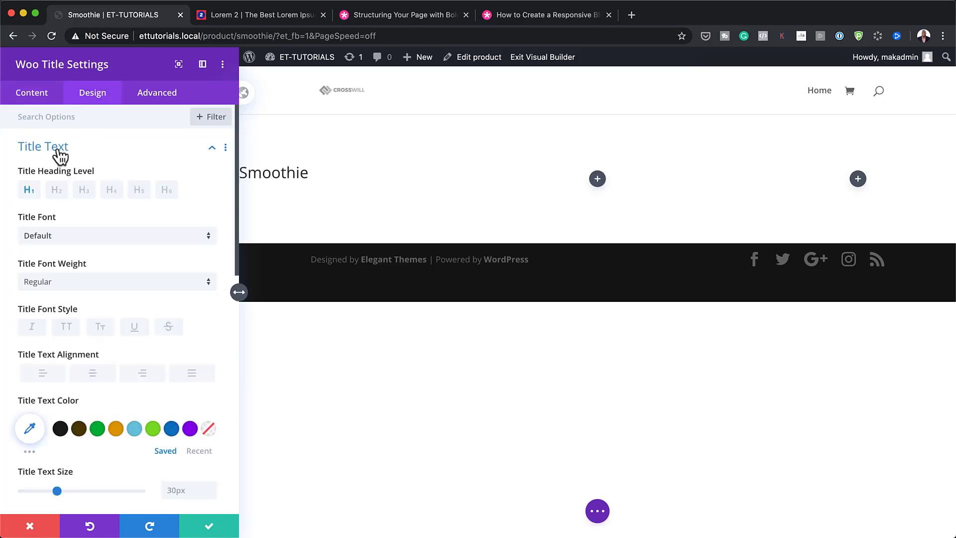
{"action": "left_click", "coordinate": [64, 237]}
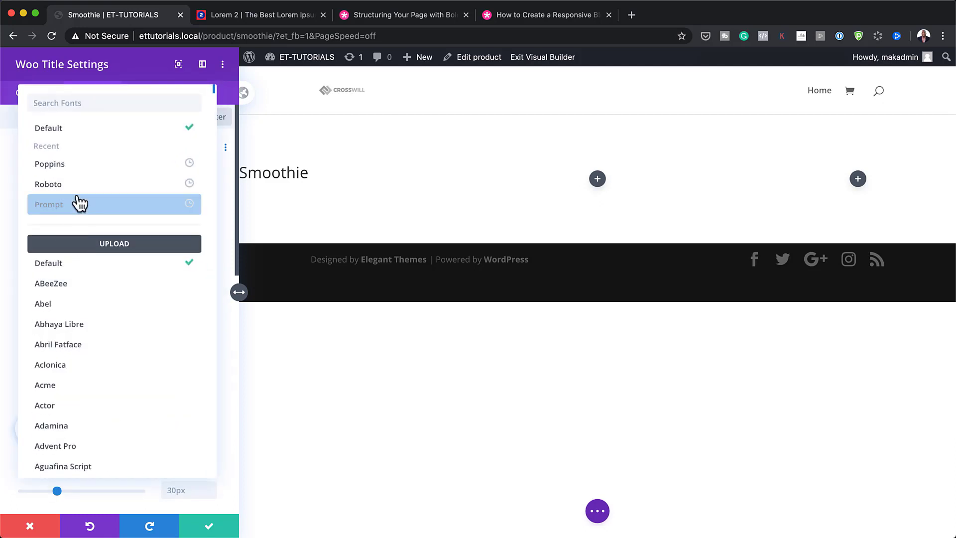
{"action": "left_click", "coordinate": [90, 103]}
{"action": "type", "text": "mon"}
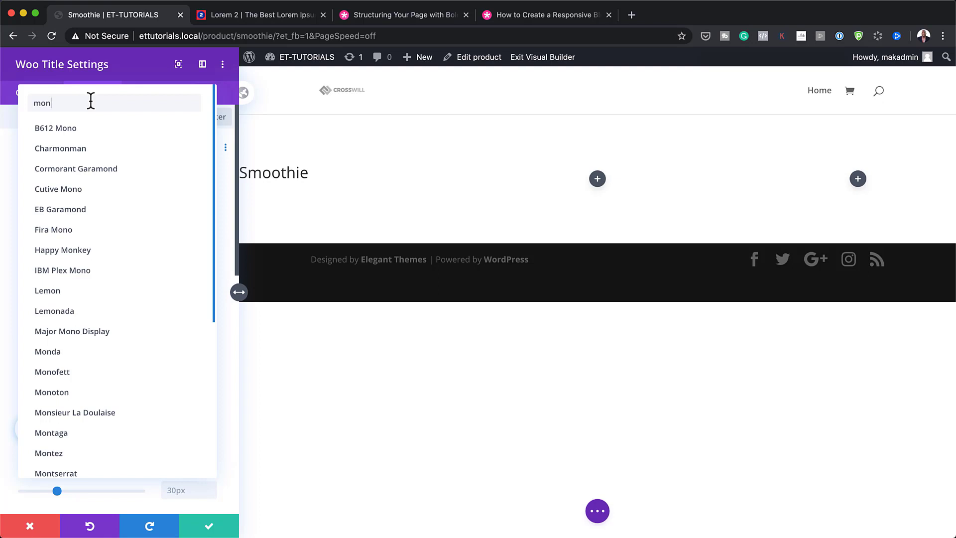
{"action": "type", "text": "s"}
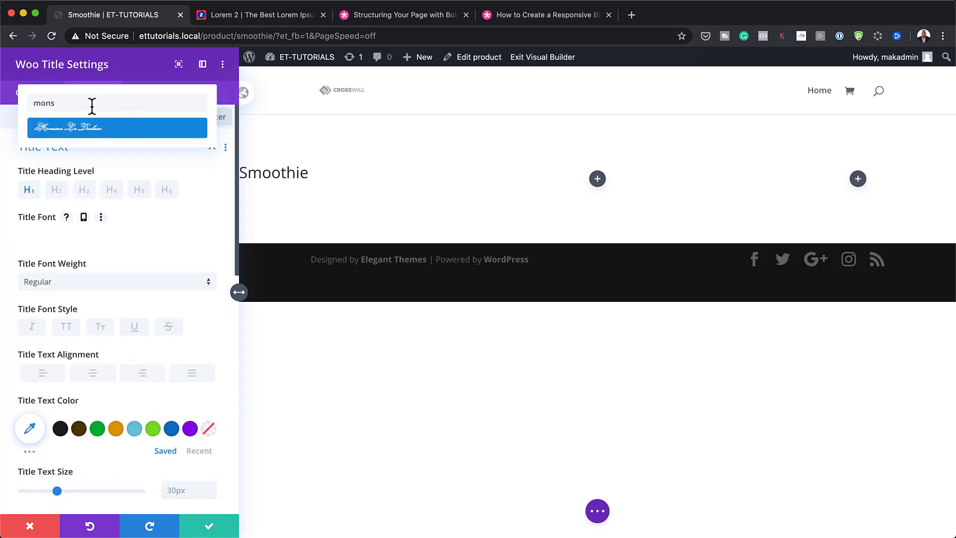
{"action": "key", "text": "BackSpace"}
{"action": "type", "text": "t"}
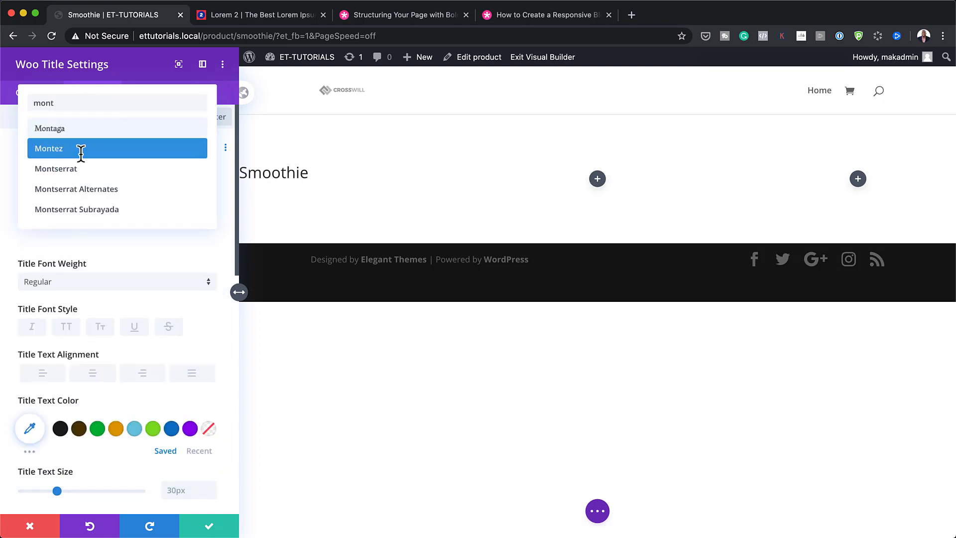
{"action": "left_click", "coordinate": [92, 171]}
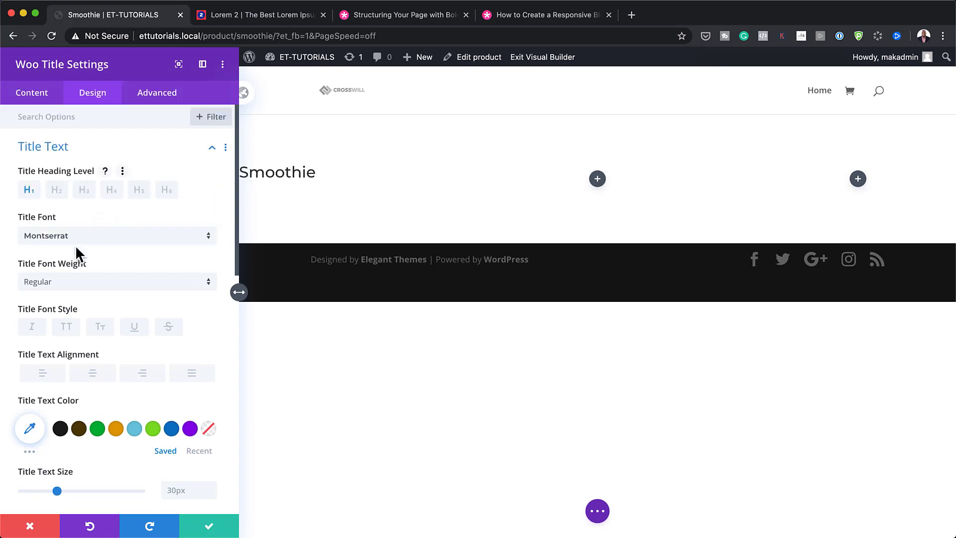
Set the title's font weight to Ultra Light, with left text alignment on desktop and centered alignment on tablet
{"action": "left_click", "coordinate": [80, 283]}
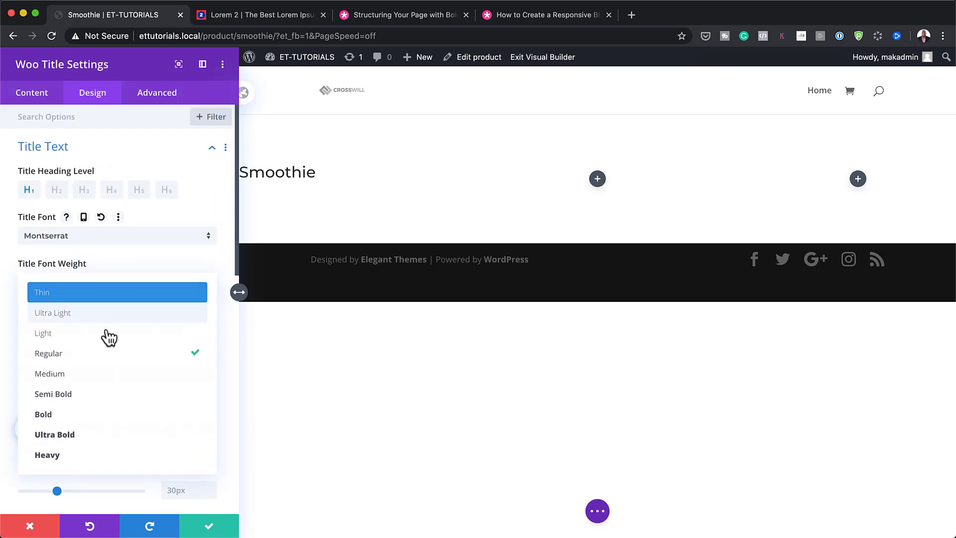
{"action": "left_click", "coordinate": [107, 321]}
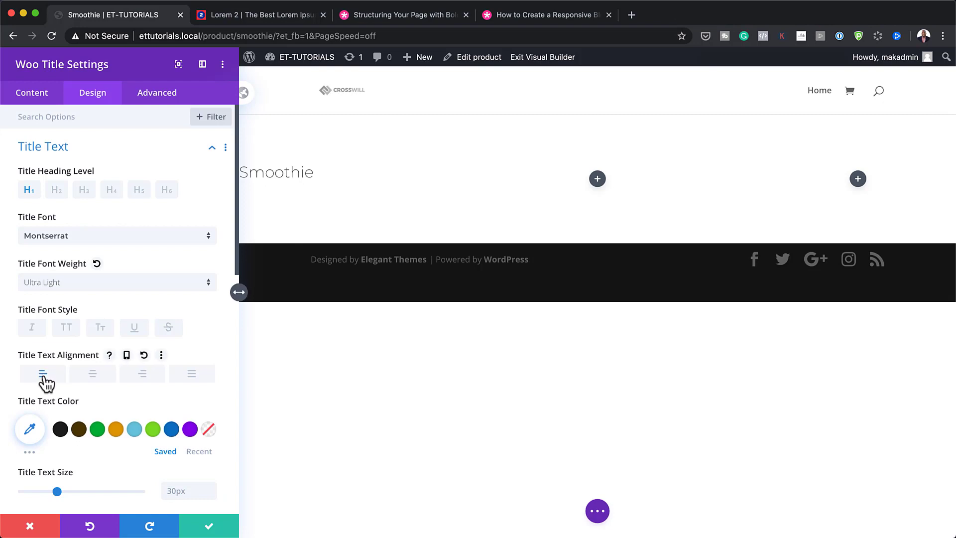
{"action": "left_click", "coordinate": [126, 357]}
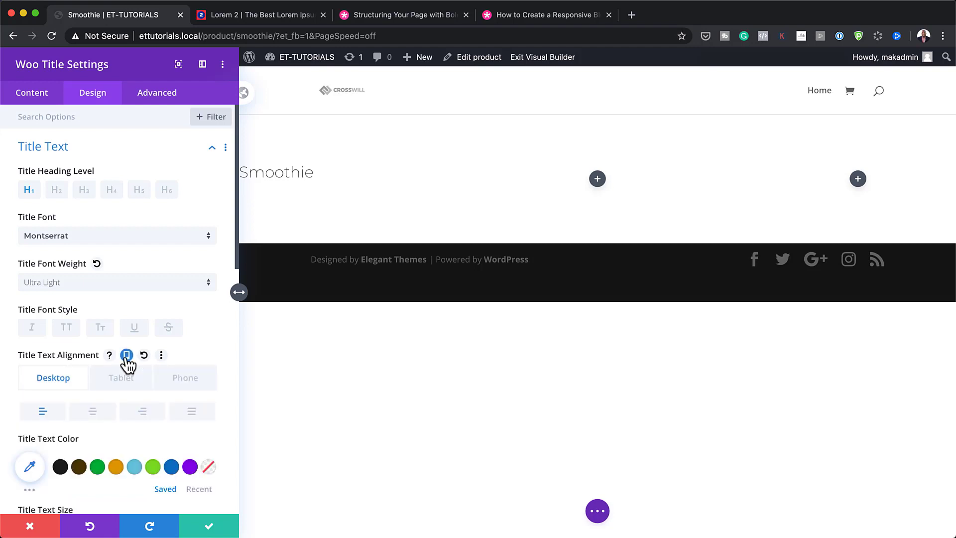
{"action": "left_click", "coordinate": [121, 380]}
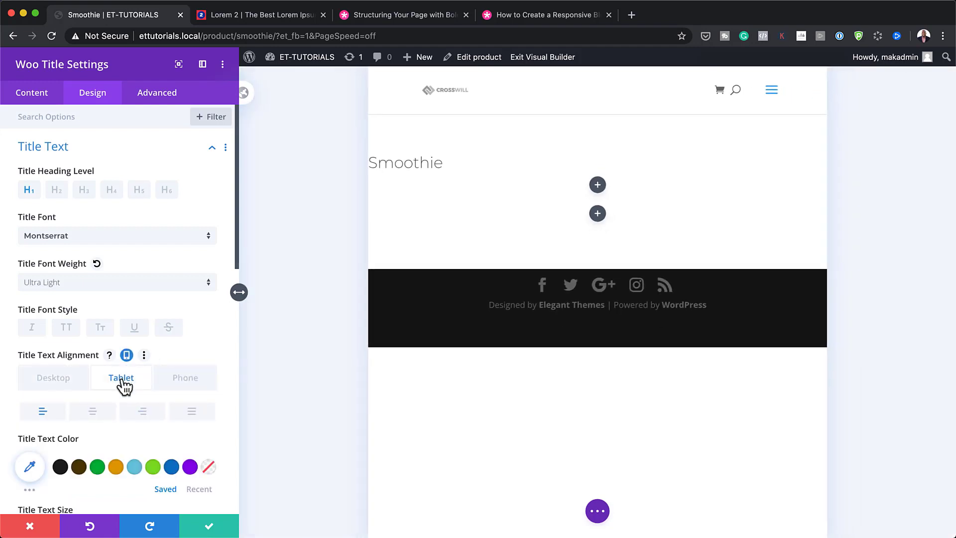
{"action": "left_click", "coordinate": [92, 420]}
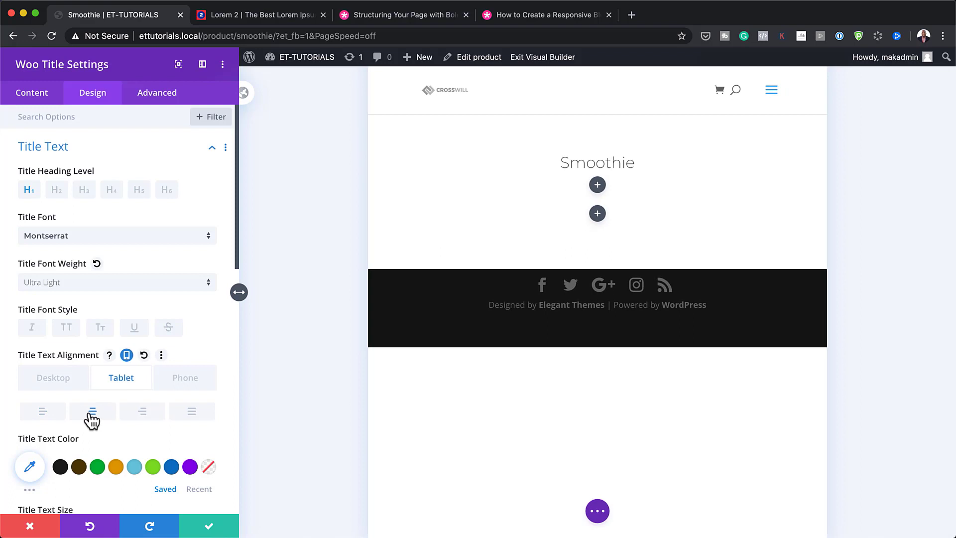
{"action": "left_click", "coordinate": [186, 378]}
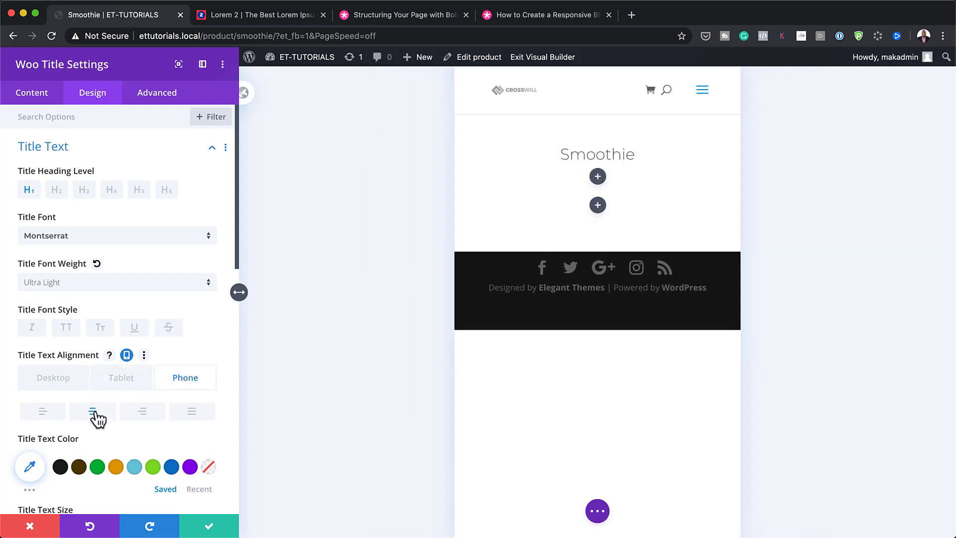
{"action": "left_click", "coordinate": [53, 380]}
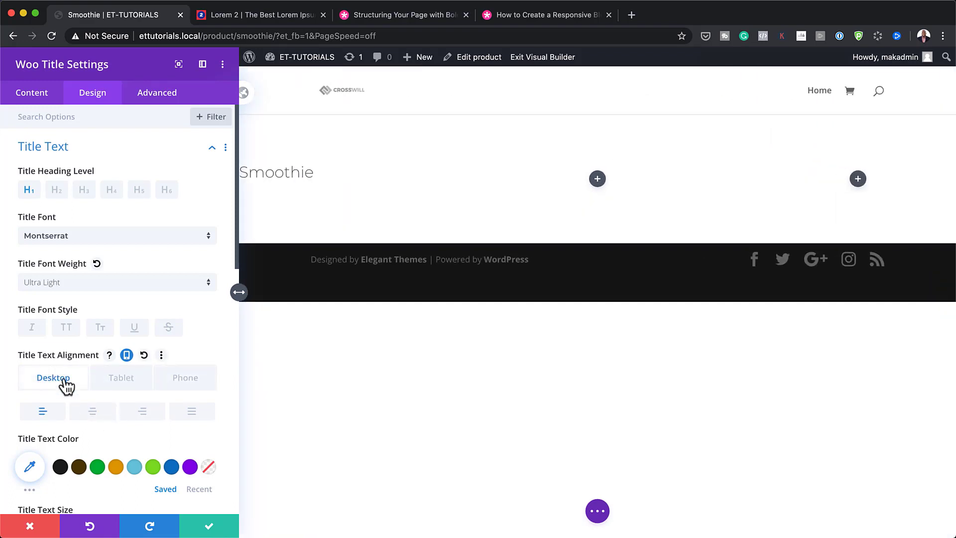
Set the title text size to 9vw and the Woo Title module's width to 50vw
{"action": "scroll", "coordinate": [117, 379], "scroll_direction": "down", "scroll_amount": 5}
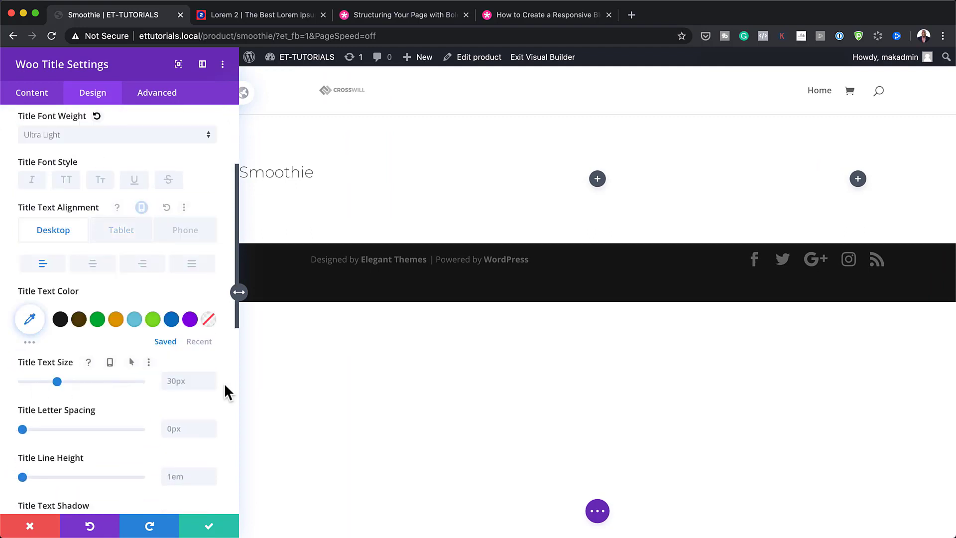
{"action": "left_click", "coordinate": [160, 379]}
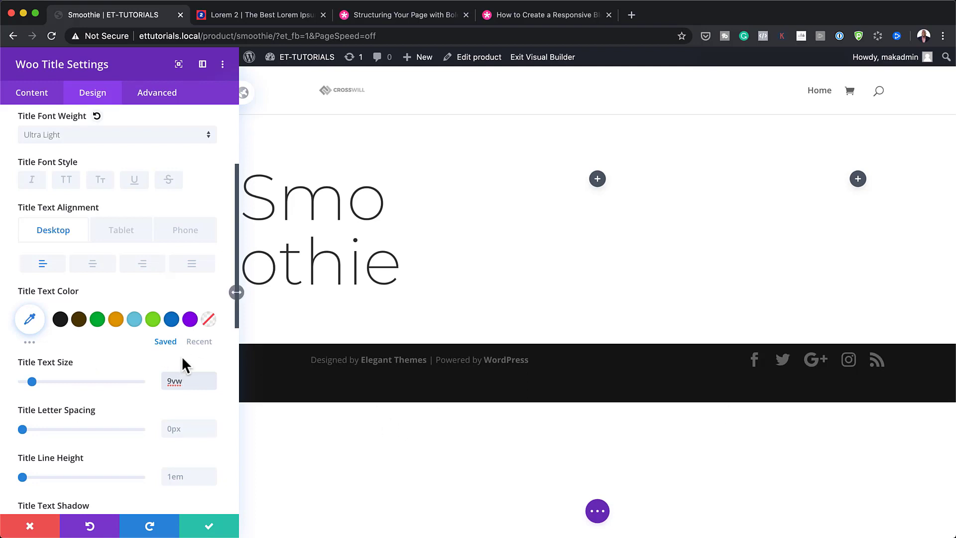
{"action": "scroll", "coordinate": [176, 417], "scroll_direction": "down", "scroll_amount": 7}
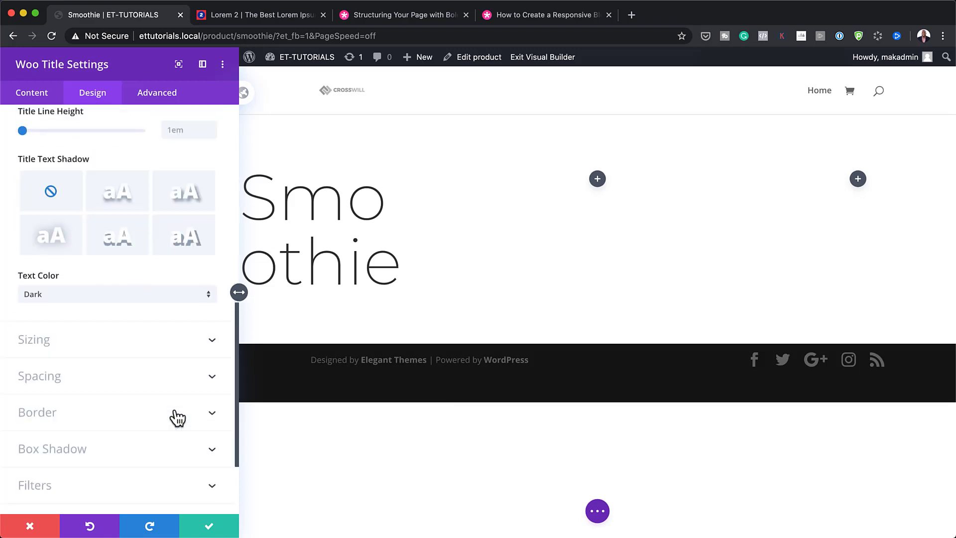
{"action": "left_click", "coordinate": [43, 336]}
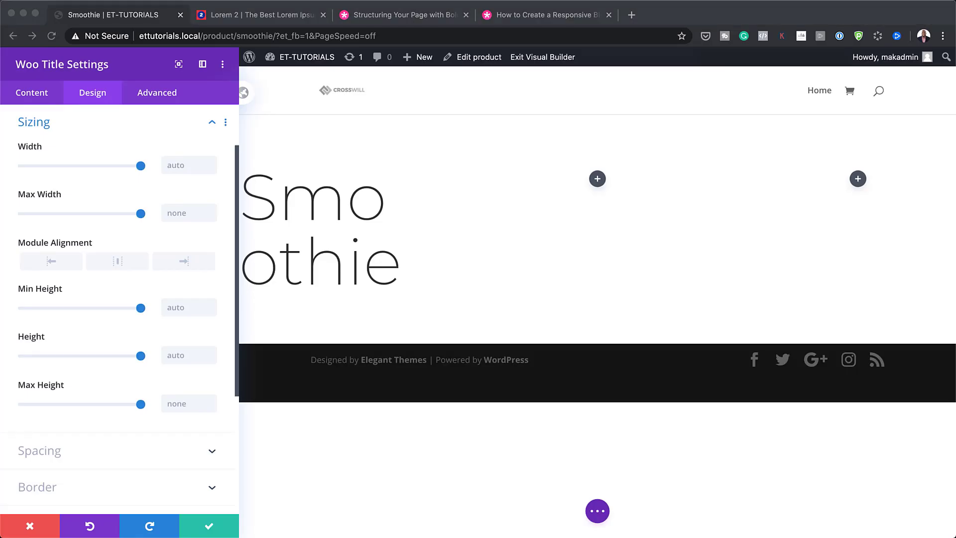
{"action": "left_click", "coordinate": [183, 164]}
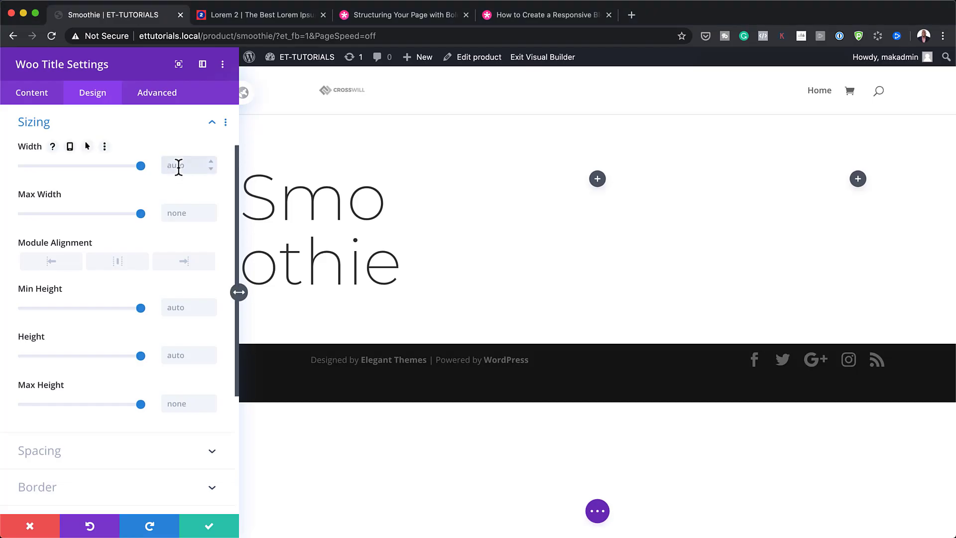
{"action": "type", "text": "50vw"}
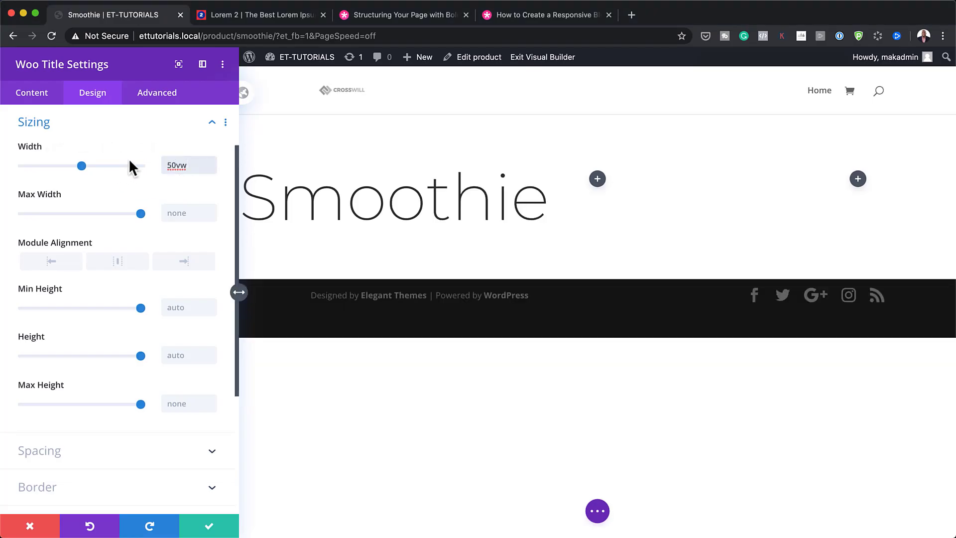
Set a responsive width of 100% for the Woo Title module on tablet
{"action": "left_click", "coordinate": [70, 146]}
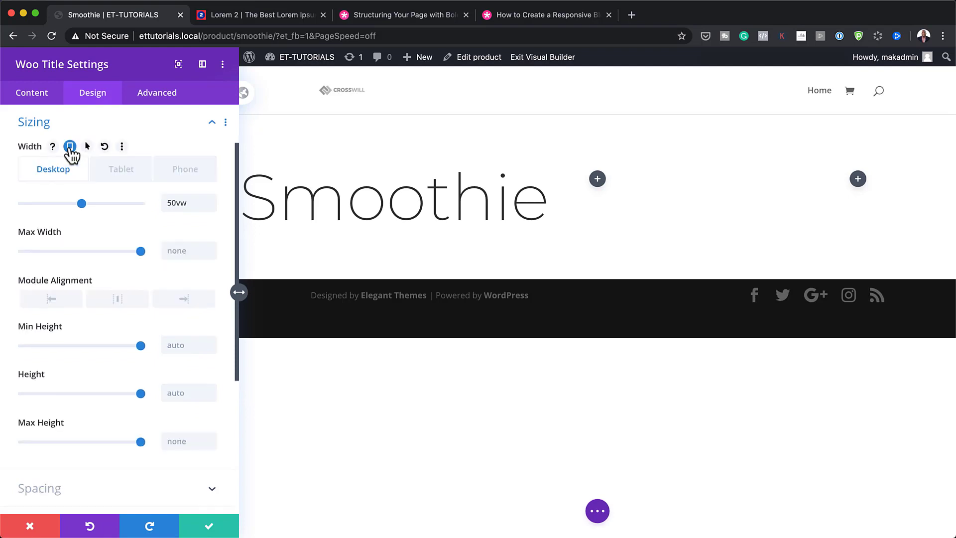
{"action": "left_click", "coordinate": [130, 175]}
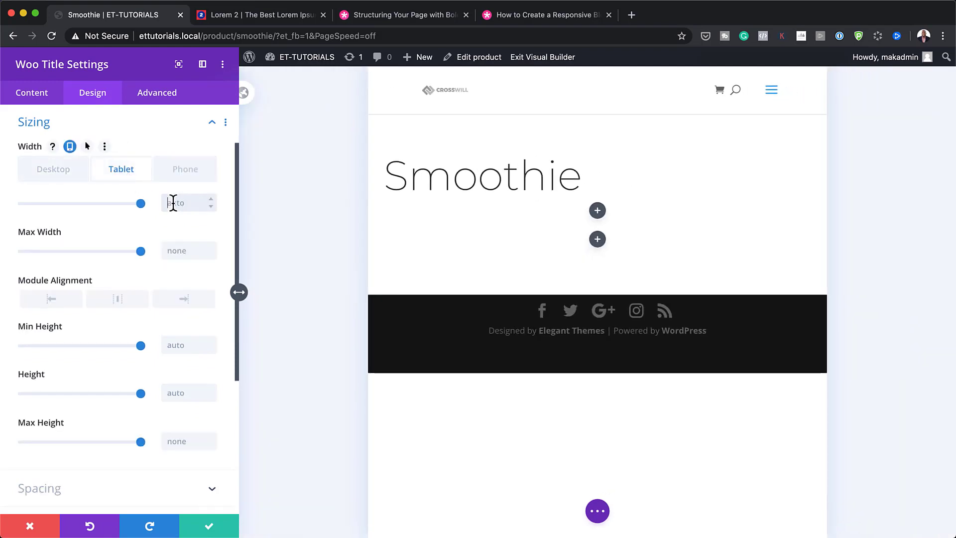
{"action": "type", "text": "100%"}
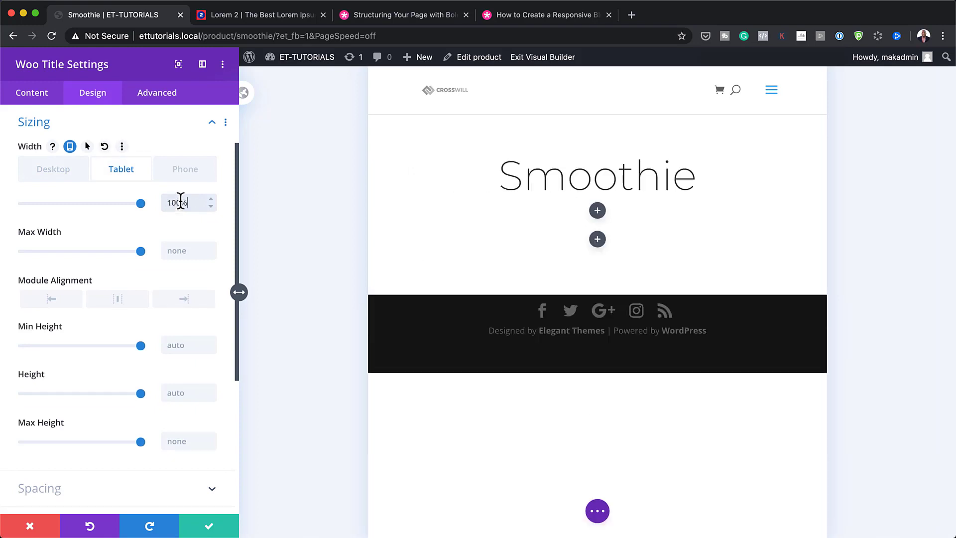
{"action": "left_click", "coordinate": [186, 180]}
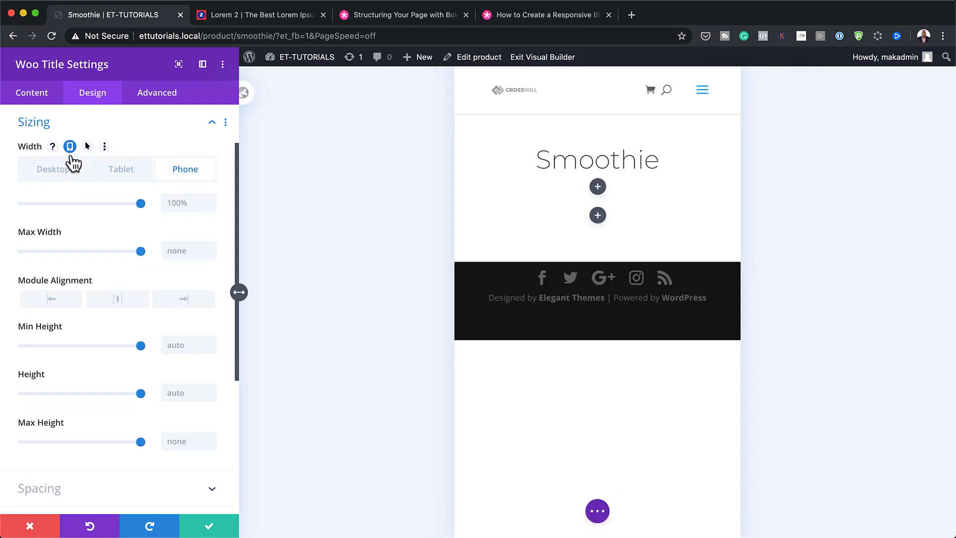
{"action": "left_click", "coordinate": [59, 173]}
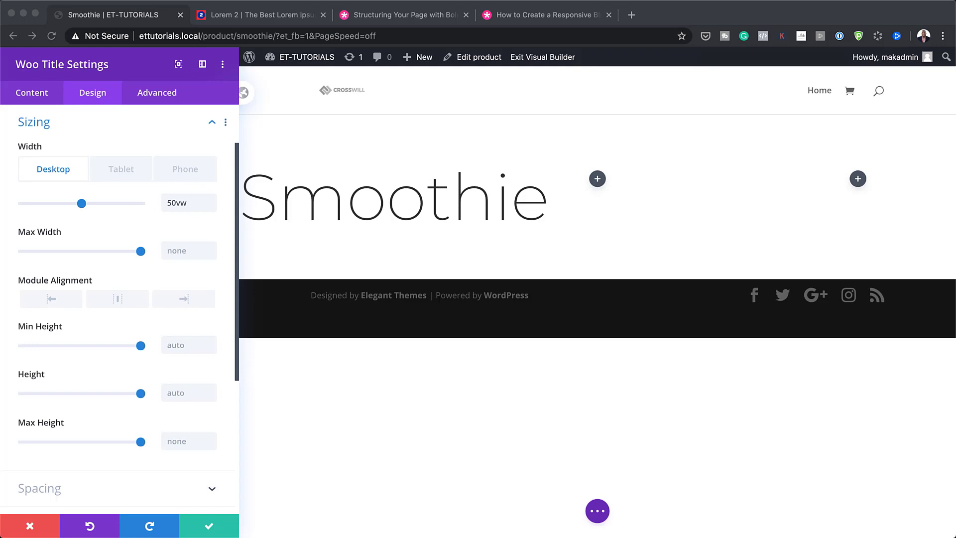
Set the Woo Title module's margins to 14vw top, 5vw bottom and -11vw left
{"action": "scroll", "coordinate": [136, 326], "scroll_direction": "down", "scroll_amount": 3}
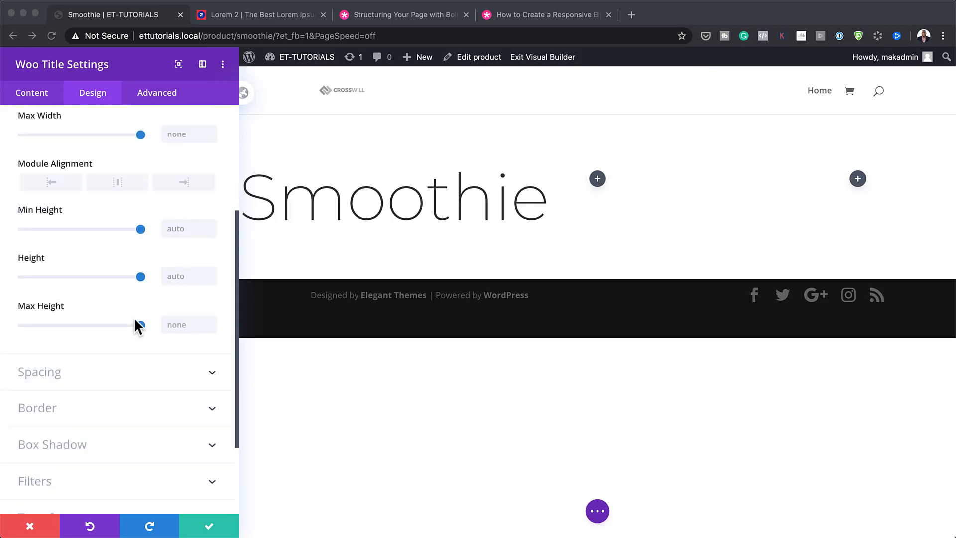
{"action": "left_click", "coordinate": [48, 374]}
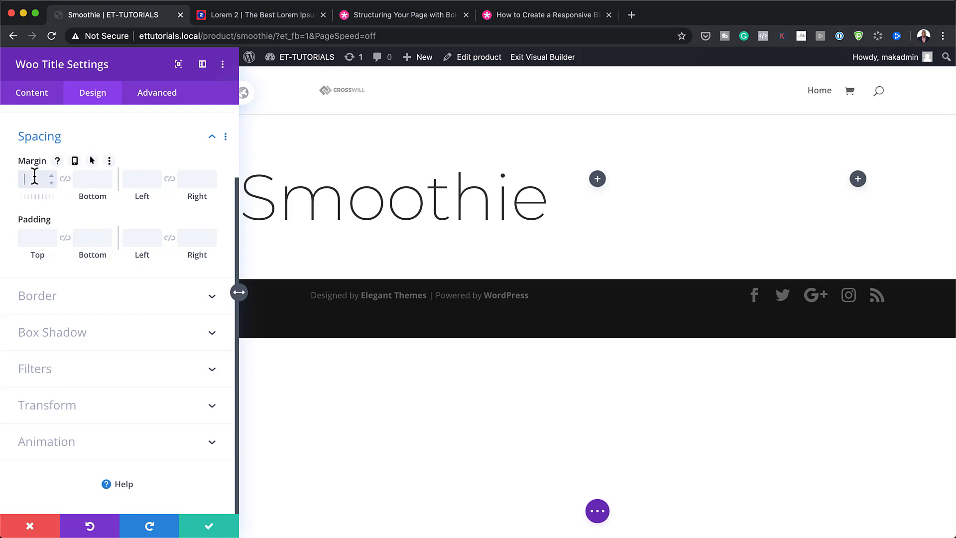
{"action": "type", "text": "14vw"}
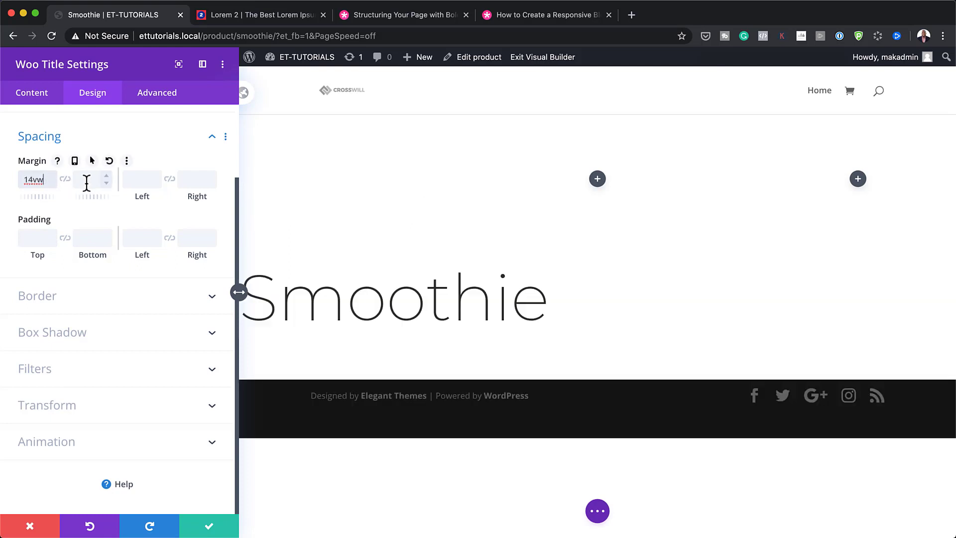
{"action": "left_click", "coordinate": [86, 182]}
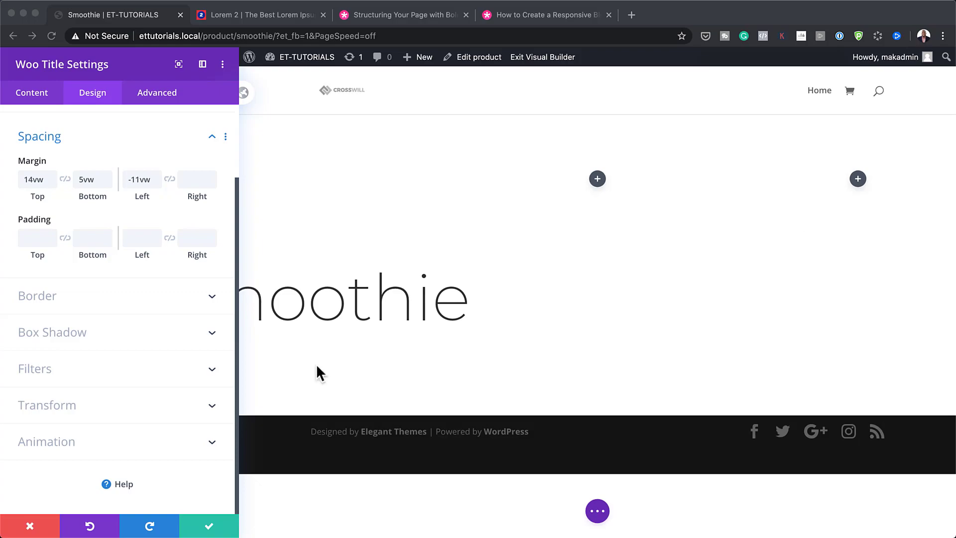
Rotate the Woo Title module by 270deg in its plane and save the module settings
{"action": "left_click", "coordinate": [78, 405]}
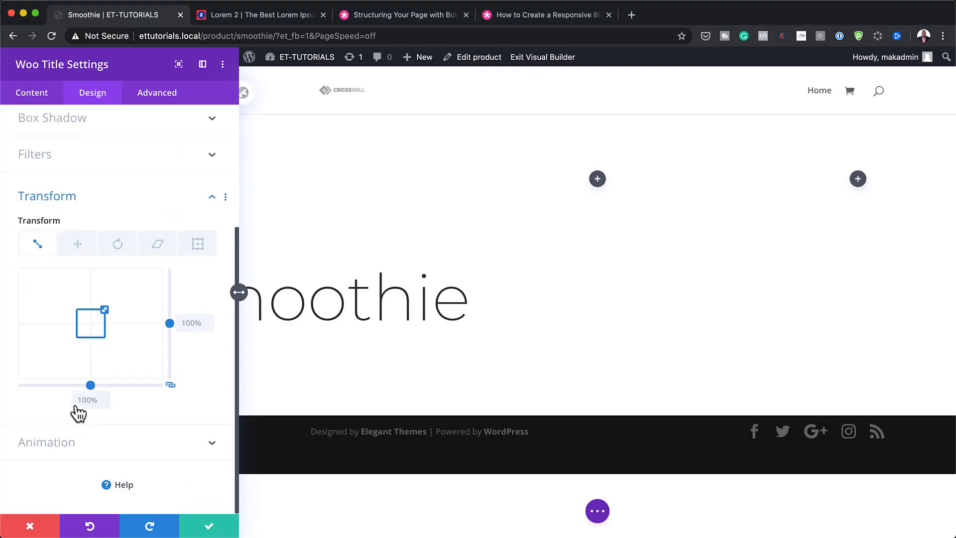
{"action": "left_click", "coordinate": [118, 244]}
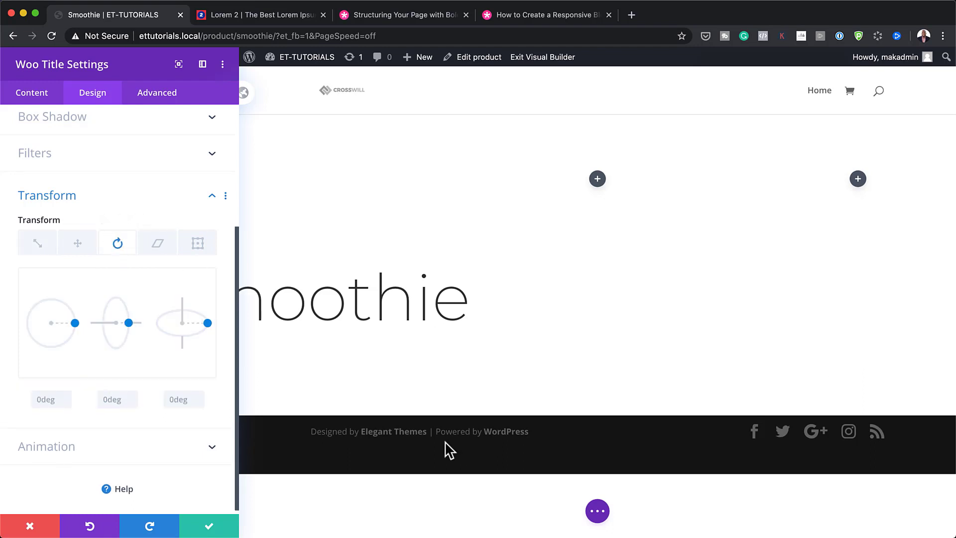
{"action": "left_click", "coordinate": [43, 400]}
{"action": "type", "text": "270deg"}
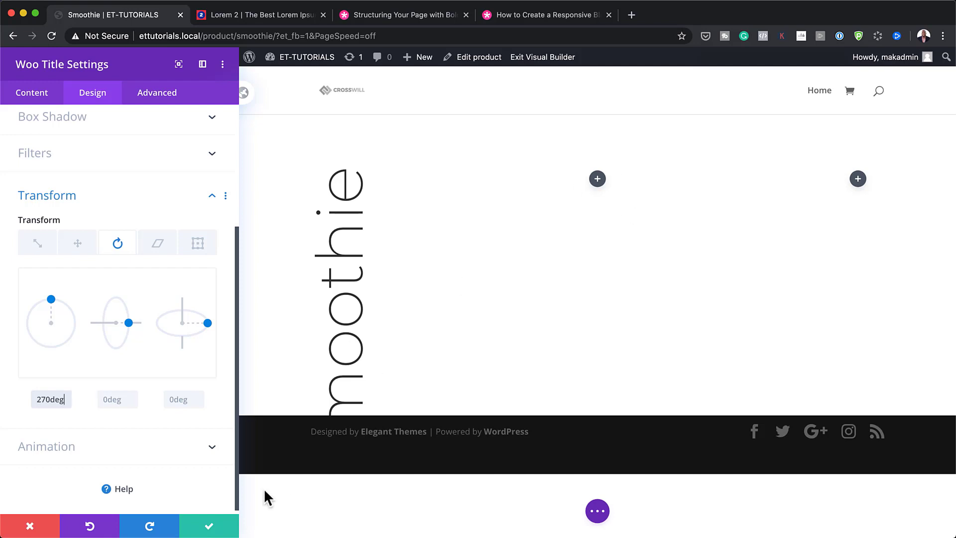
{"action": "left_click", "coordinate": [213, 526]}
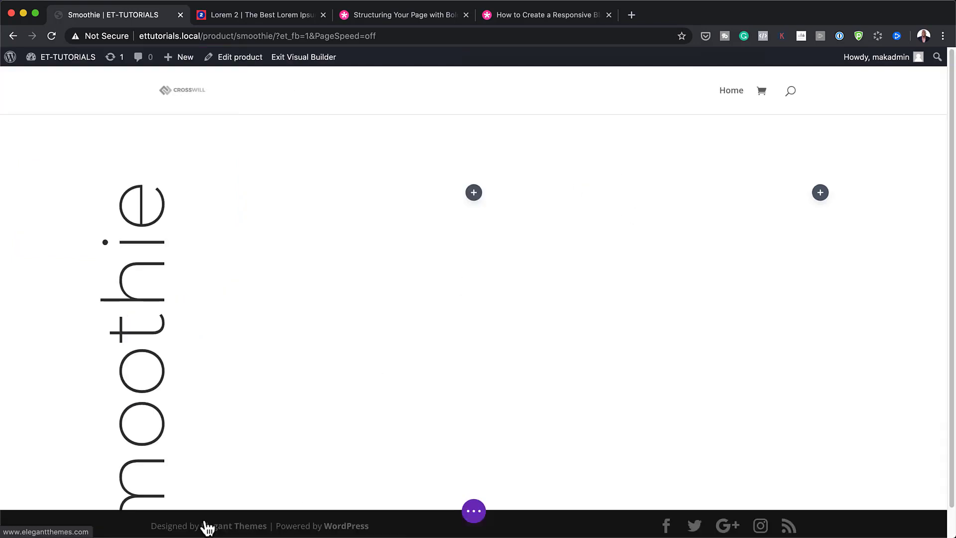
Insert a Woo Images module into the row's middle column
{"action": "left_click", "coordinate": [473, 192]}
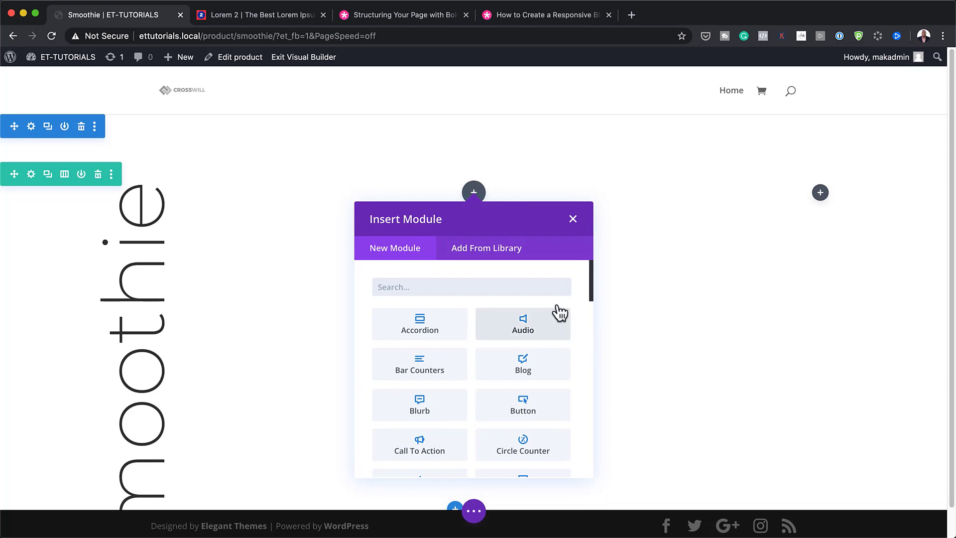
{"action": "type", "text": "woo ima"}
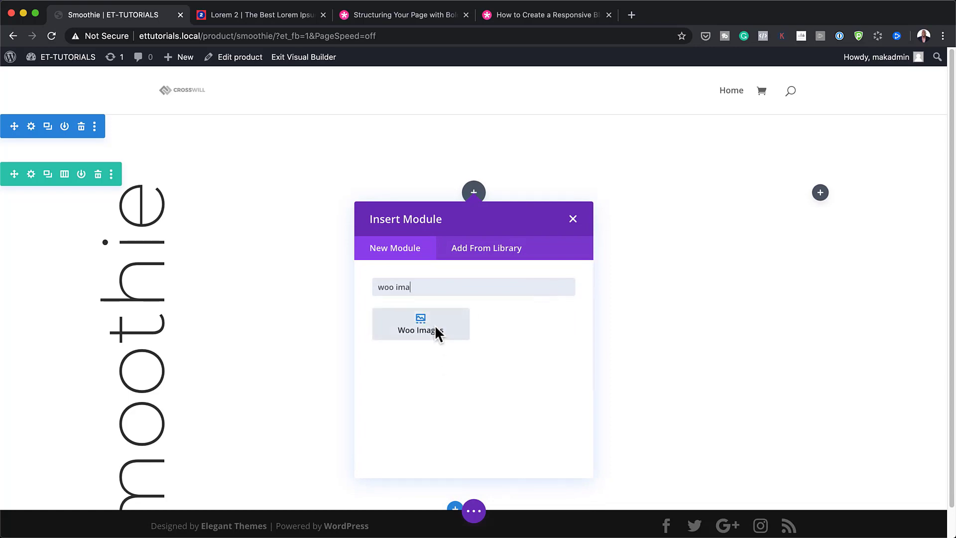
{"action": "left_click", "coordinate": [434, 324]}
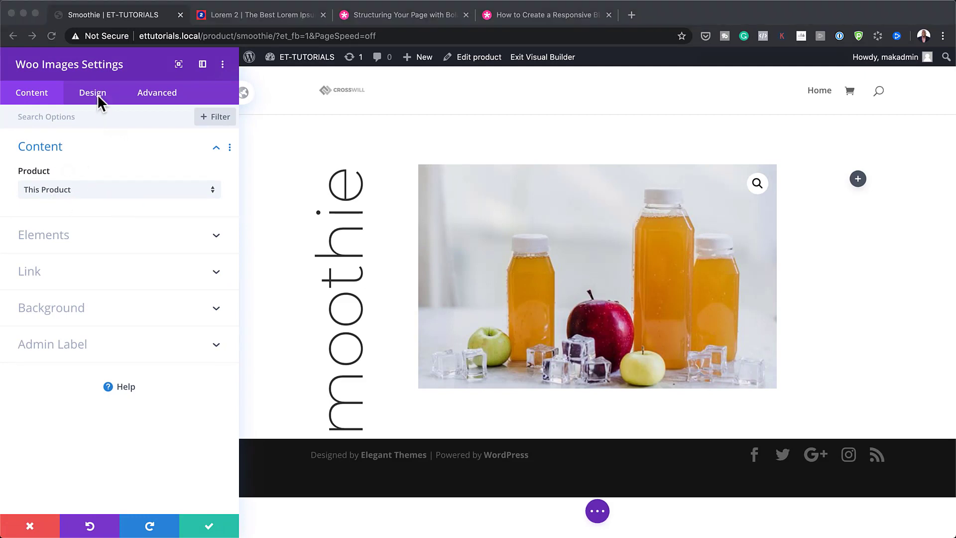
Round all four corners of the Woo Images module to 1vw
{"action": "left_click", "coordinate": [97, 95]}
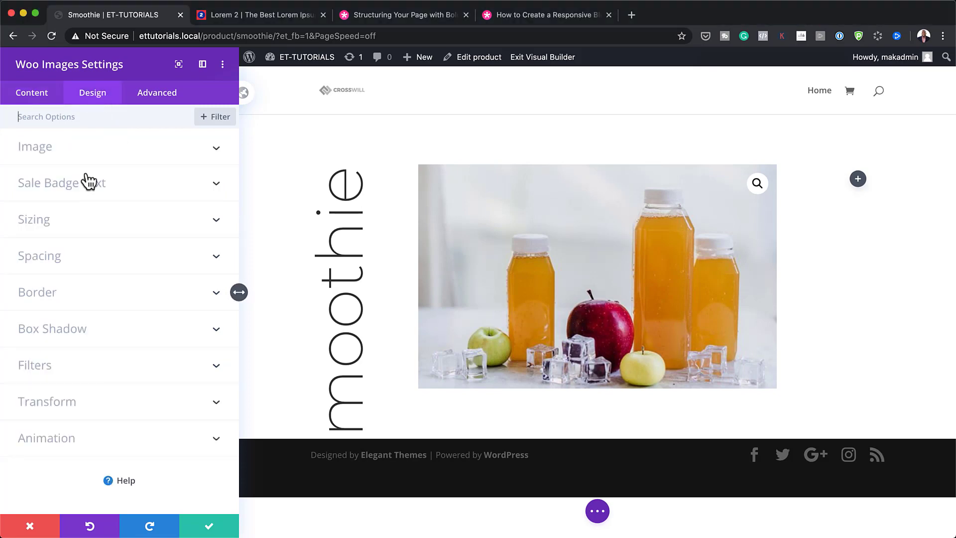
{"action": "left_click", "coordinate": [55, 298]}
{"action": "left_click", "coordinate": [49, 178]}
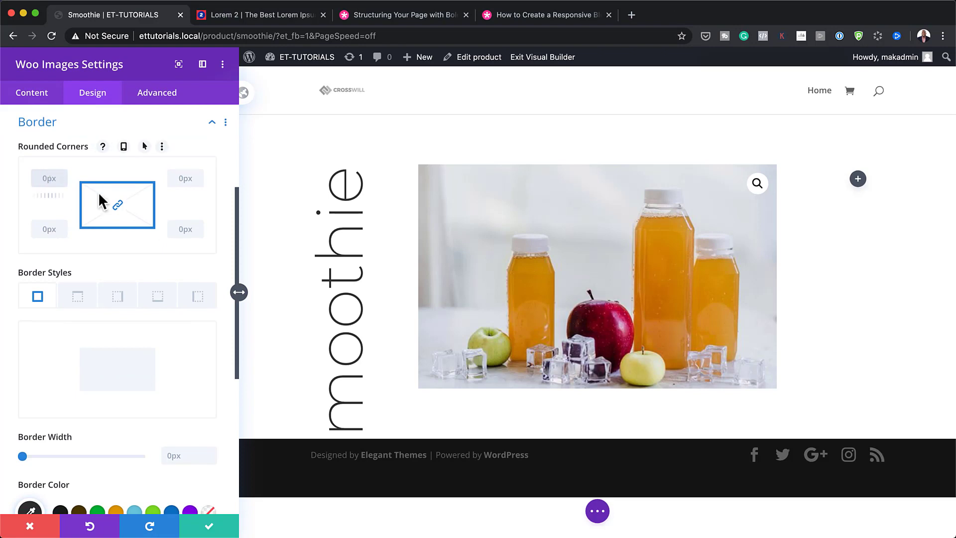
{"action": "type", "text": "1vw"}
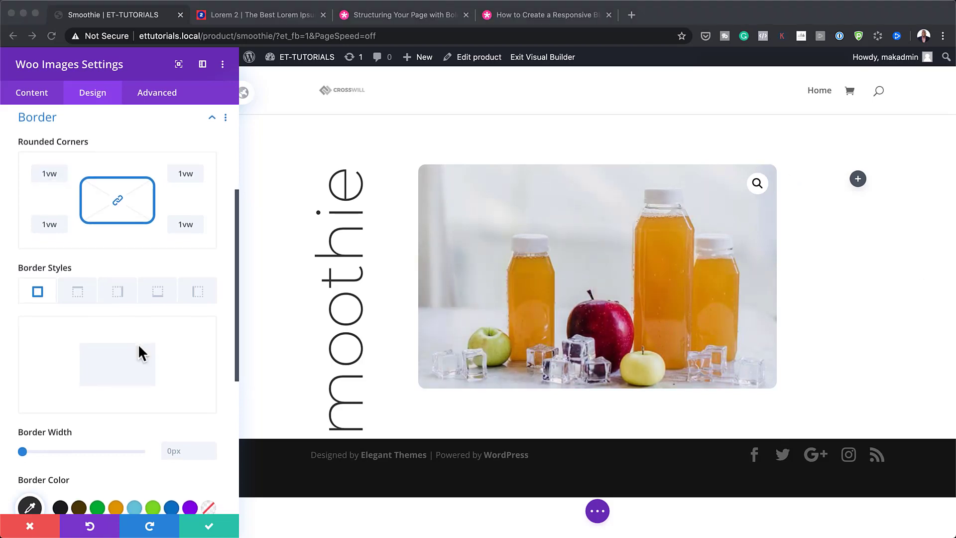
Apply the soft box shadow preset that surrounds all sides to the Woo Images module
{"action": "scroll", "coordinate": [138, 344], "scroll_direction": "down", "scroll_amount": 6}
{"action": "left_click", "coordinate": [82, 335]}
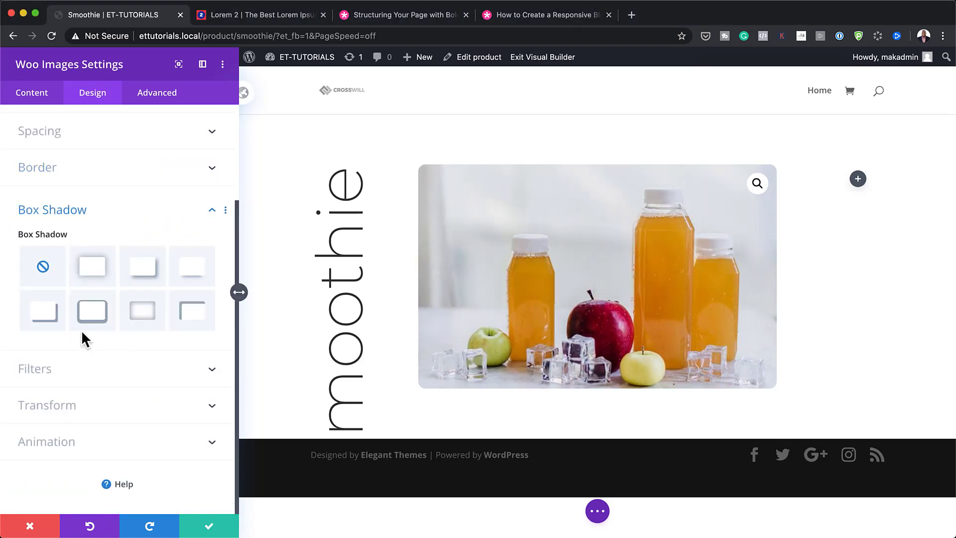
{"action": "left_click", "coordinate": [91, 274]}
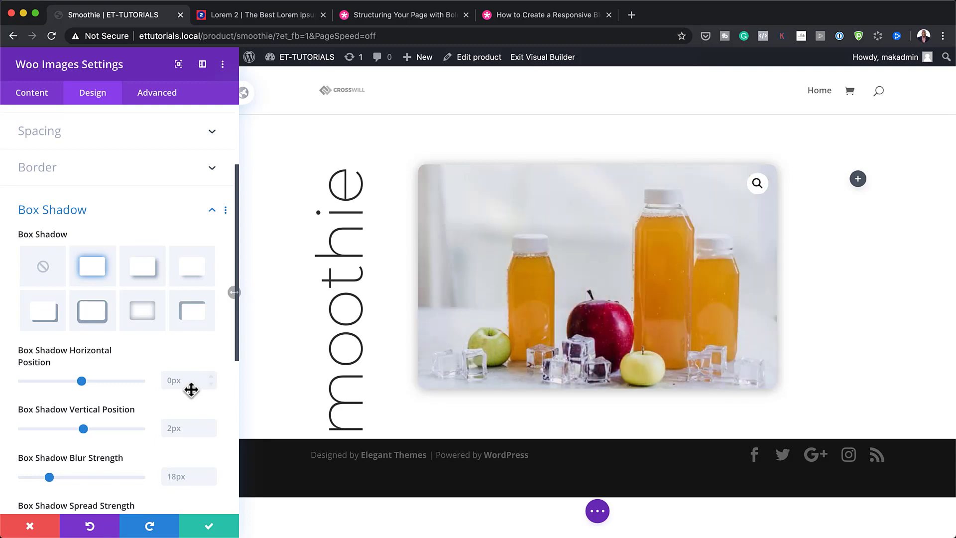
{"action": "scroll", "coordinate": [198, 419], "scroll_direction": "down", "scroll_amount": 1}
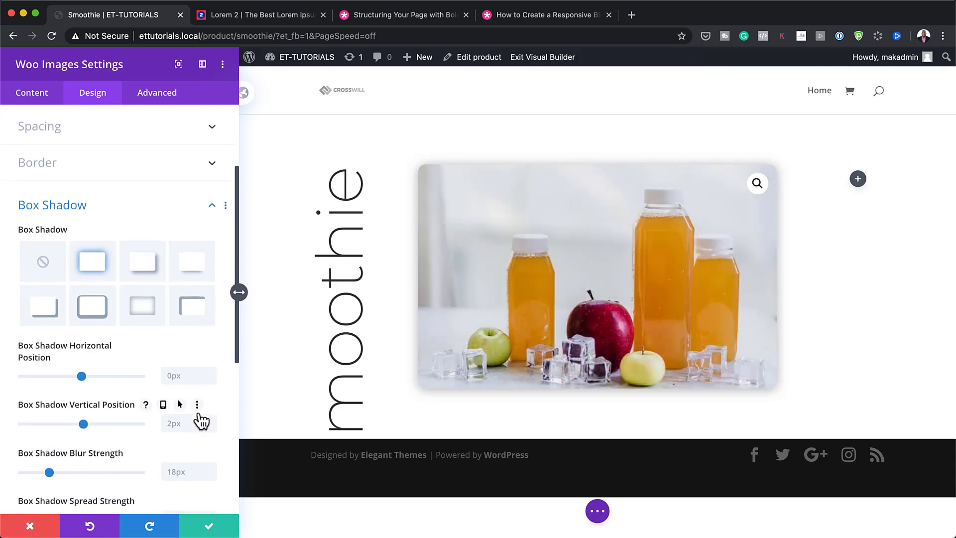
Set the blur strength of the Woo Images module's box shadow to 50px and check its shadow color
{"action": "left_click", "coordinate": [181, 466]}
{"action": "type", "text": "50px"}
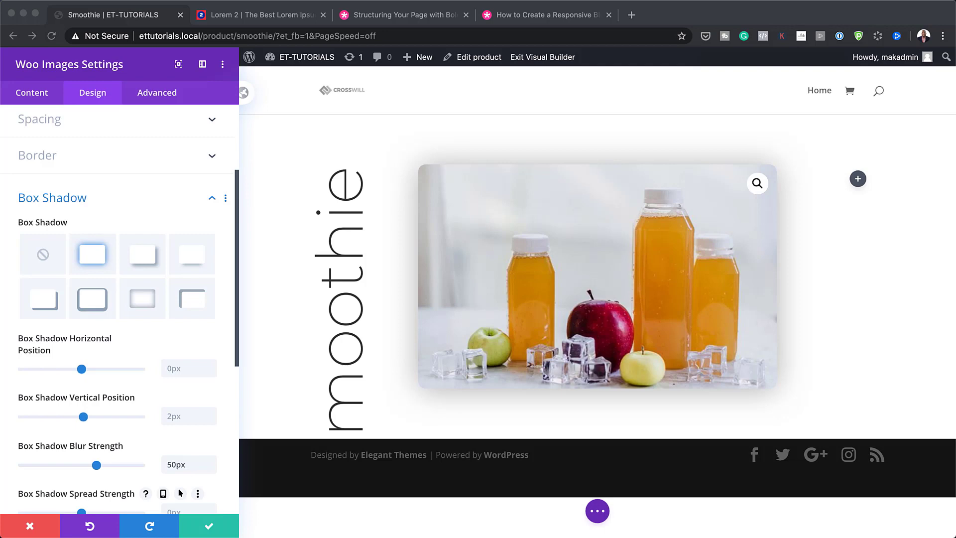
{"action": "scroll", "coordinate": [197, 389], "scroll_direction": "down", "scroll_amount": 5}
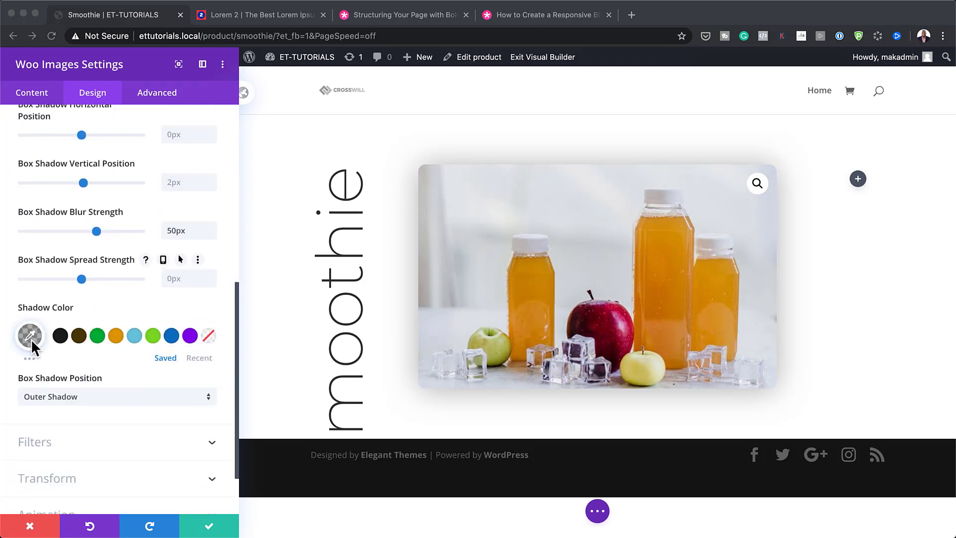
{"action": "left_click", "coordinate": [30, 335]}
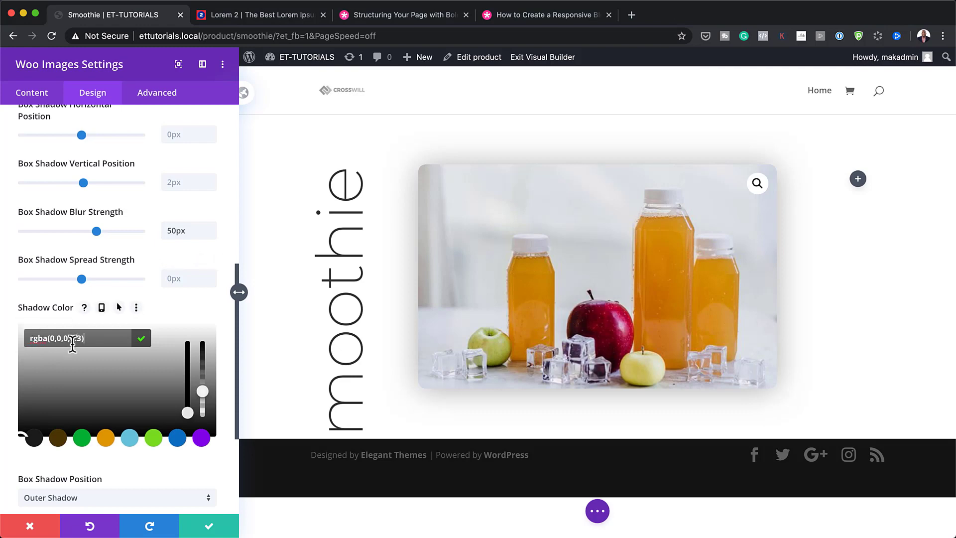
{"action": "left_click", "coordinate": [164, 306]}
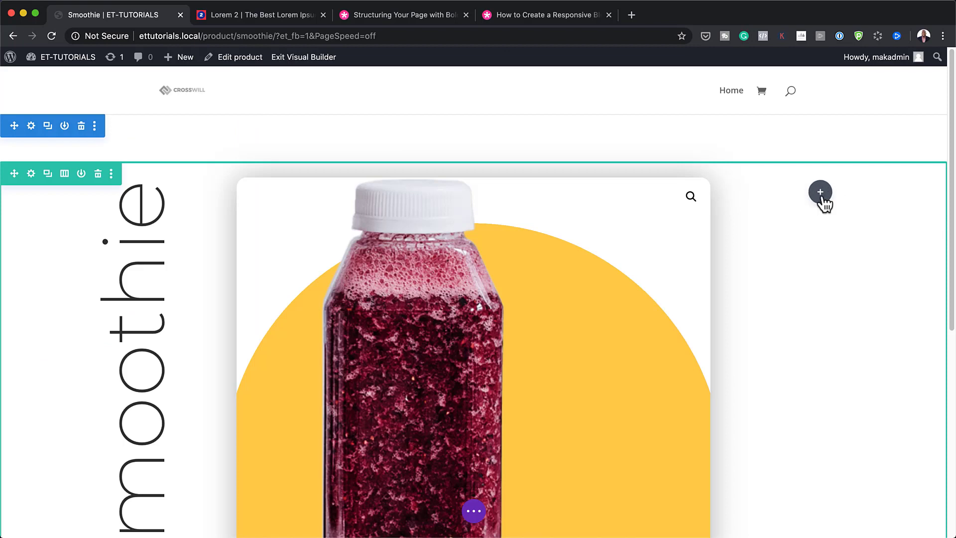
Insert a Woo Description module into the row's empty third column
{"action": "left_click", "coordinate": [821, 193]}
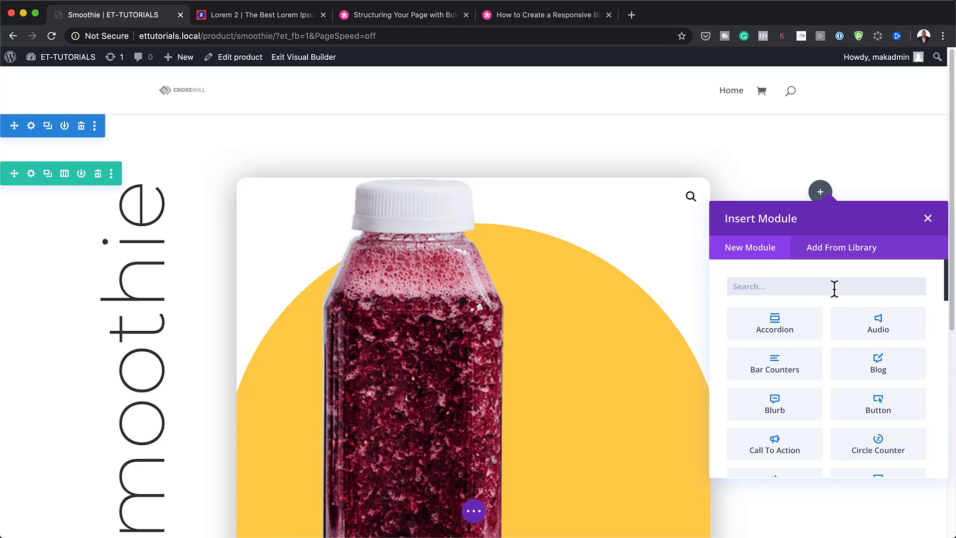
{"action": "type", "text": "woo"}
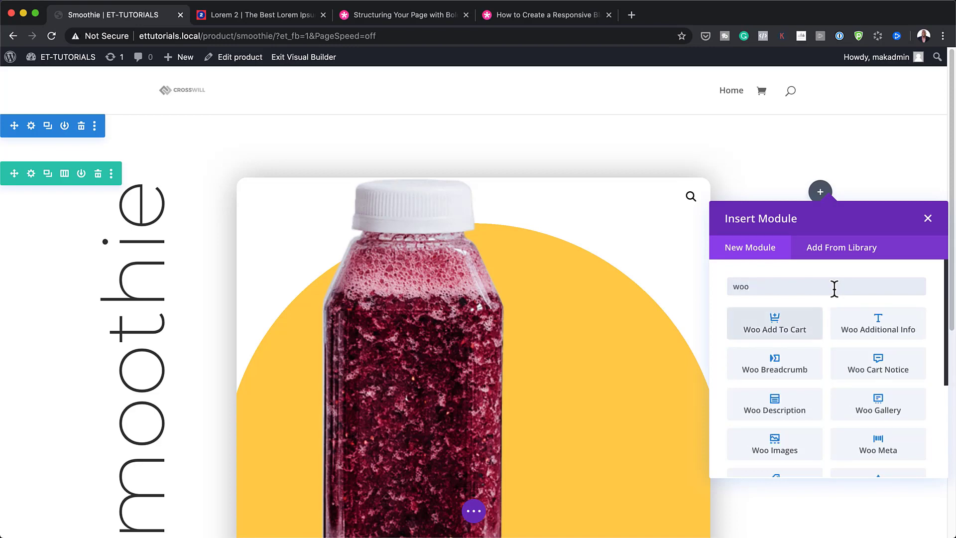
{"action": "left_click", "coordinate": [780, 409]}
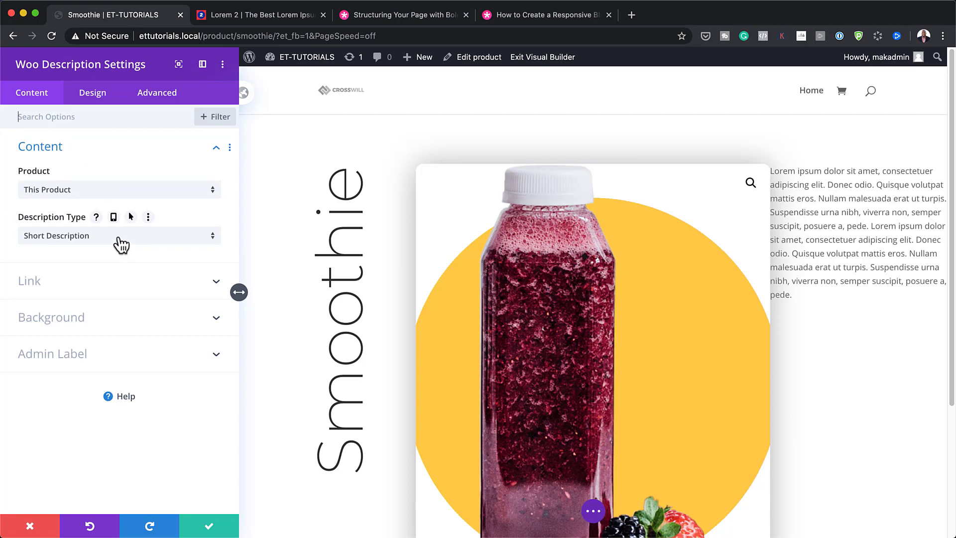
Format the Woo Description text in Montserrat with the uppercase style and a text size of 1vw
{"action": "left_click", "coordinate": [97, 91]}
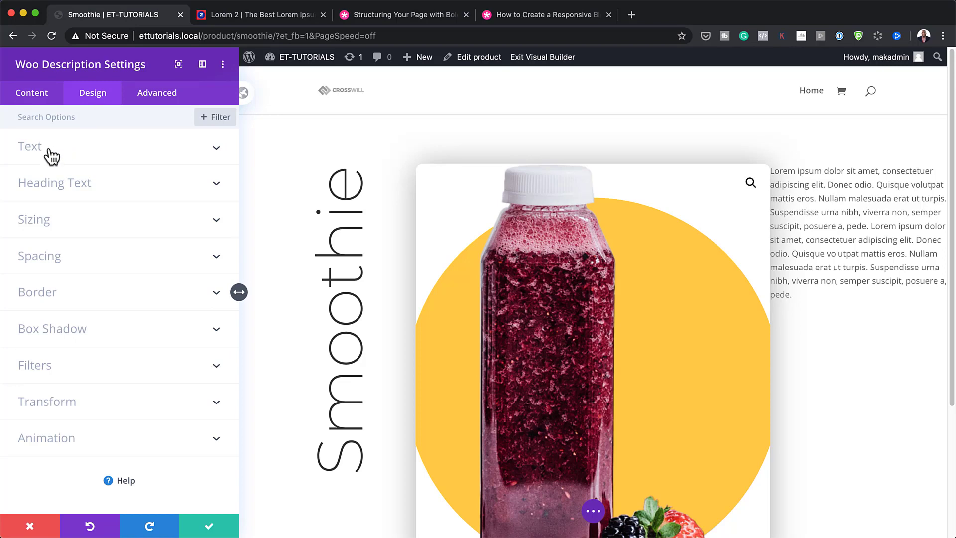
{"action": "left_click", "coordinate": [49, 150]}
{"action": "left_click", "coordinate": [78, 229]}
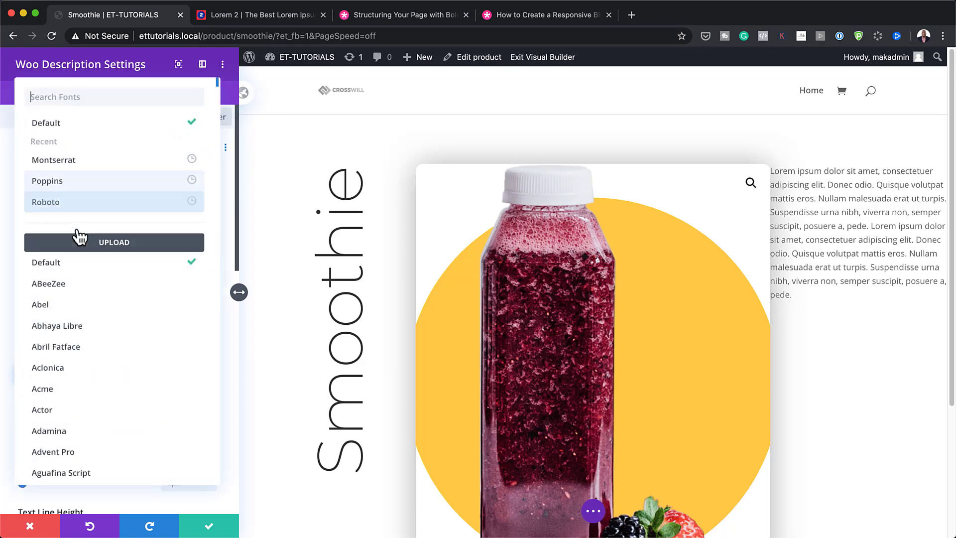
{"action": "left_click", "coordinate": [85, 160]}
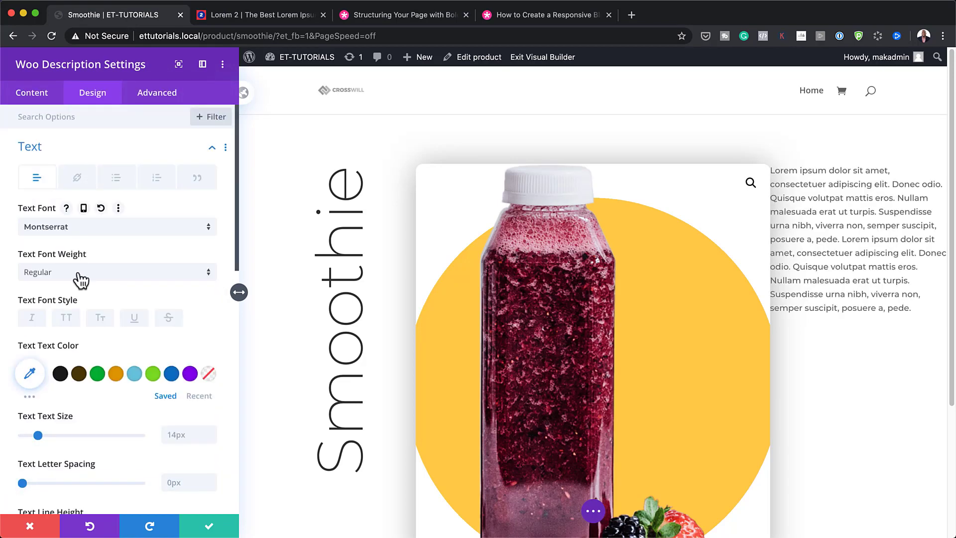
{"action": "left_click", "coordinate": [66, 319]}
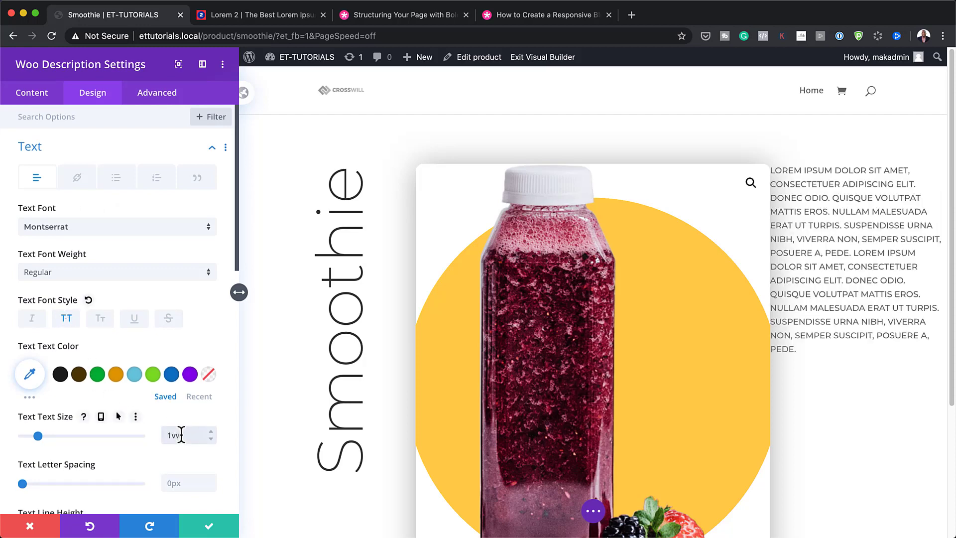
Set the description text's line height to 1.8em and letter spacing to -0.07vw, with justified alignment
{"action": "scroll", "coordinate": [127, 449], "scroll_direction": "down", "scroll_amount": 4}
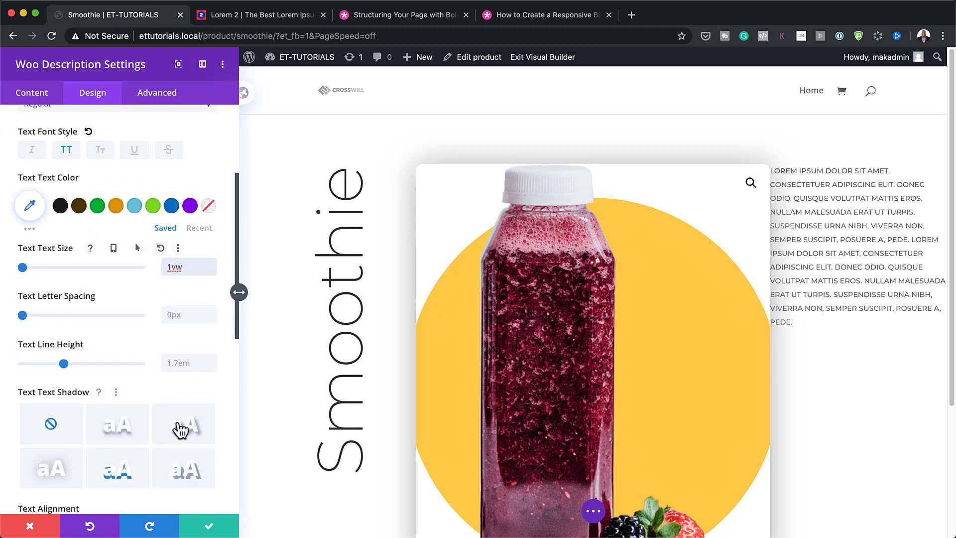
{"action": "left_click", "coordinate": [211, 359]}
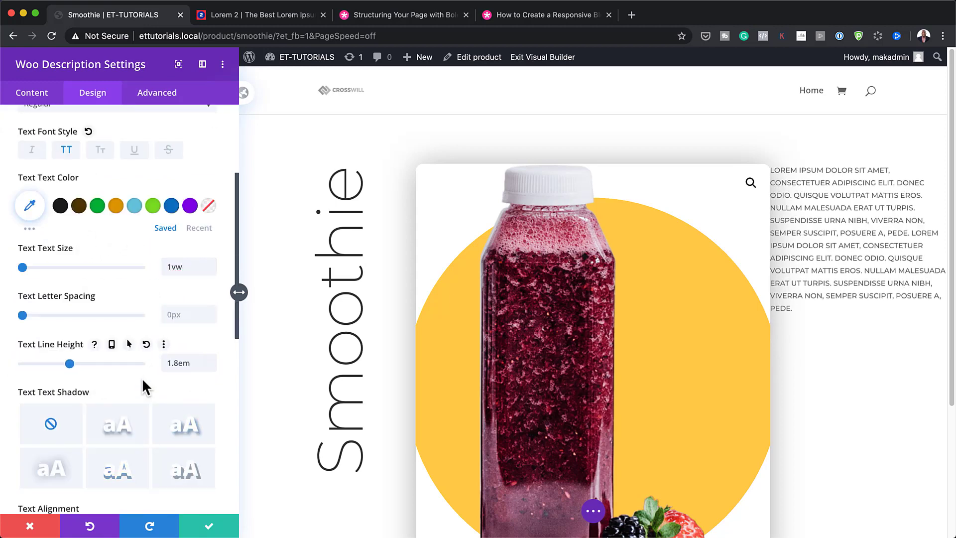
{"action": "scroll", "coordinate": [145, 367], "scroll_direction": "down", "scroll_amount": 1}
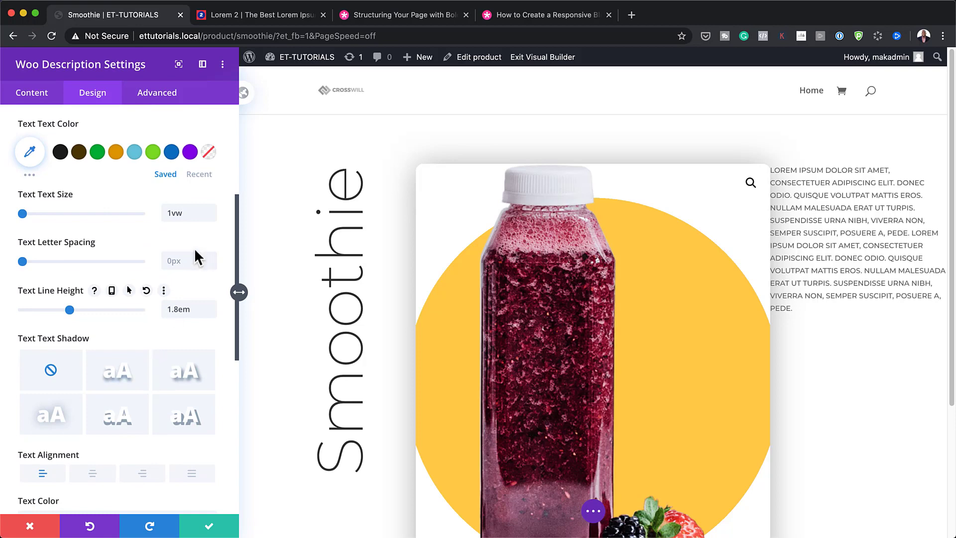
{"action": "left_click", "coordinate": [189, 259]}
{"action": "type", "text": "-0.07vw"}
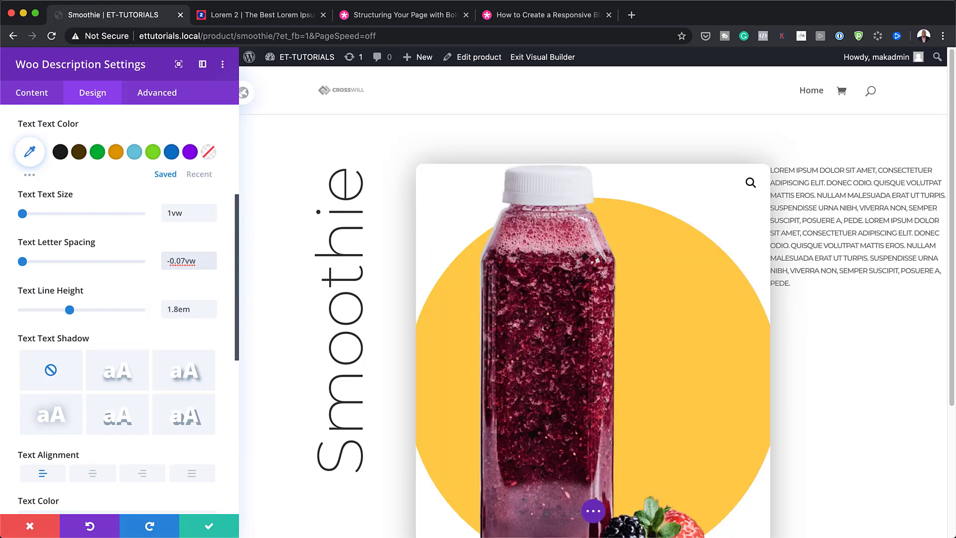
{"action": "scroll", "coordinate": [134, 386], "scroll_direction": "down", "scroll_amount": 3}
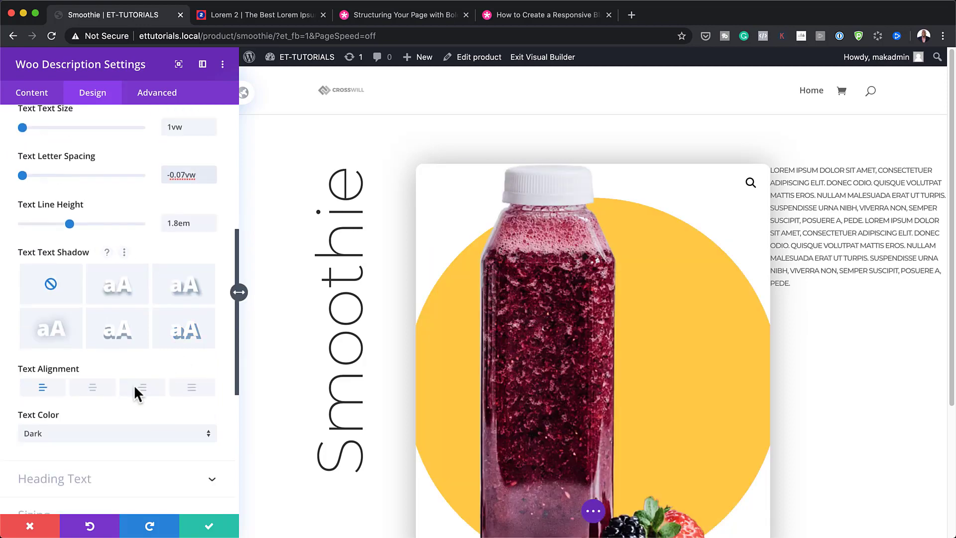
{"action": "left_click", "coordinate": [194, 391]}
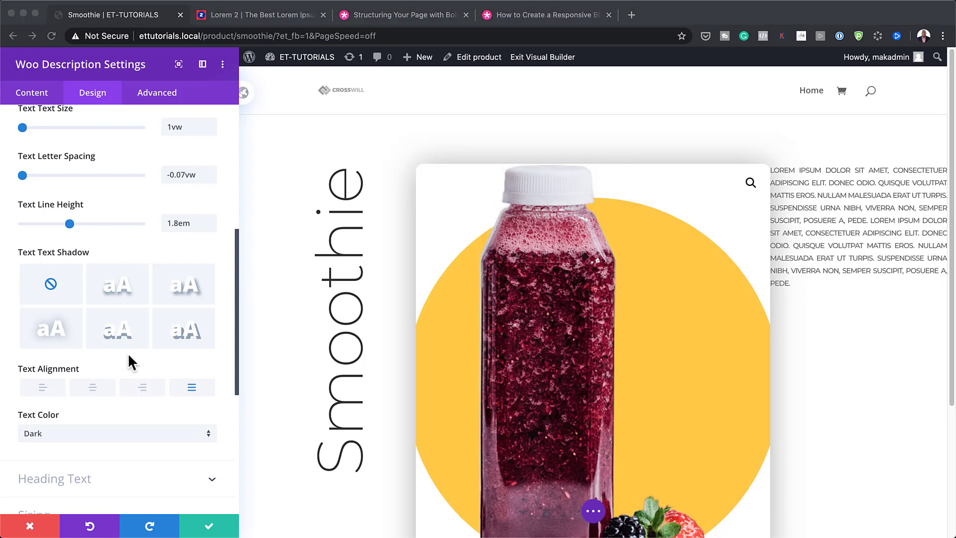
Give the Woo Description module a 9vw top margin, 2vw left padding and 5vw right padding, and save its settings
{"action": "scroll", "coordinate": [127, 352], "scroll_direction": "down", "scroll_amount": 5}
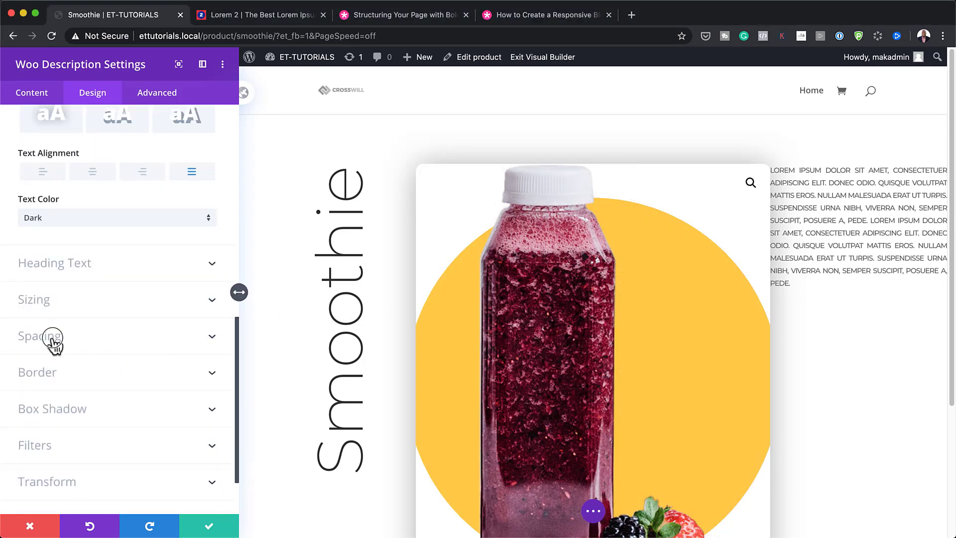
{"action": "left_click", "coordinate": [52, 340]}
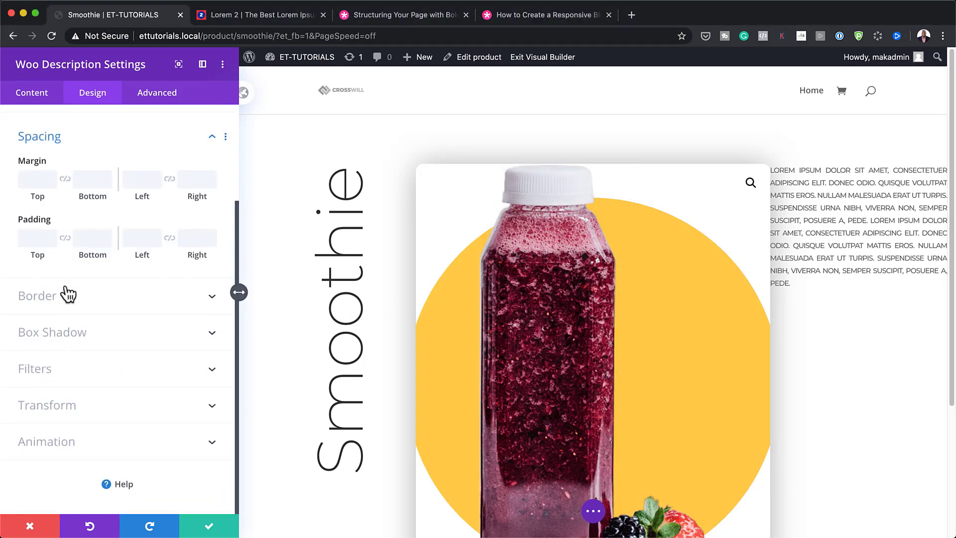
{"action": "left_click", "coordinate": [37, 183]}
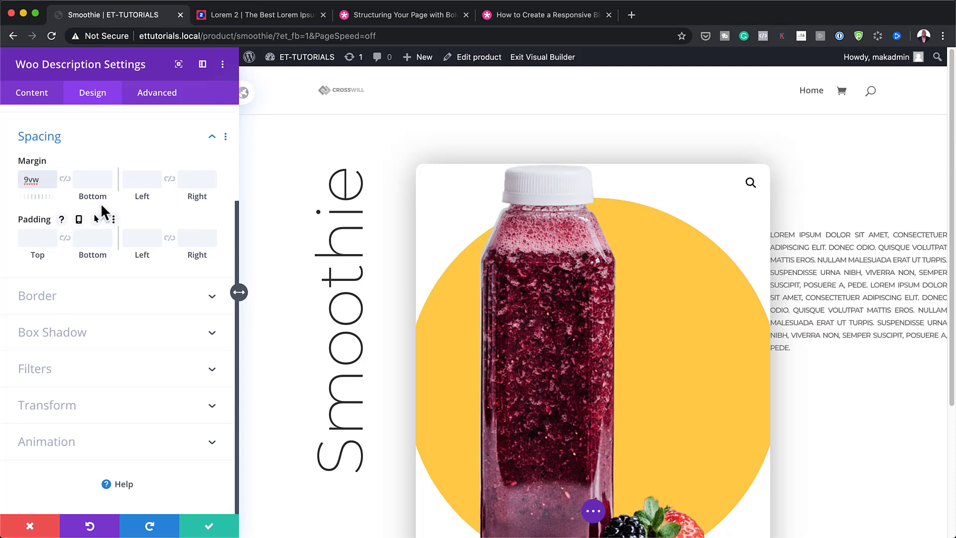
{"action": "left_click", "coordinate": [130, 238]}
{"action": "type", "text": "2px"}
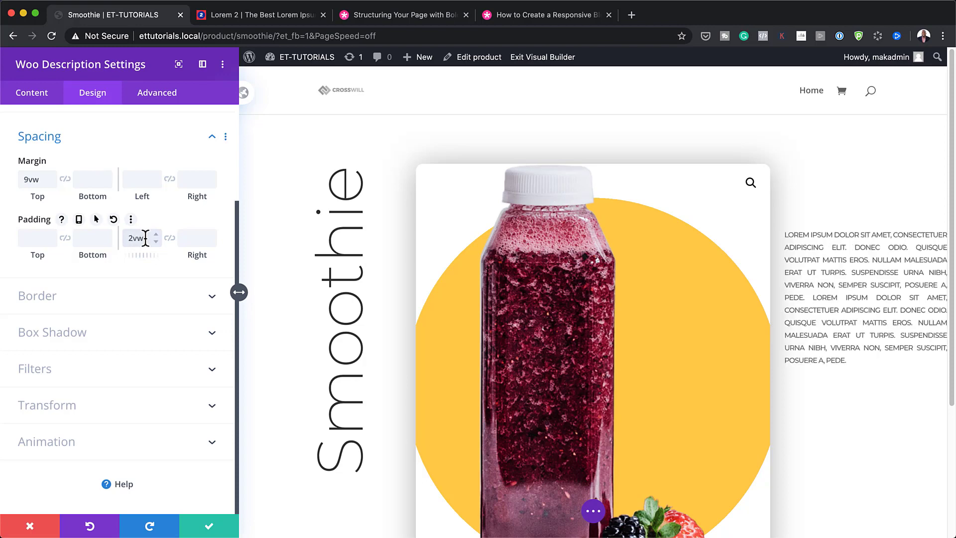
{"action": "left_click", "coordinate": [197, 237]}
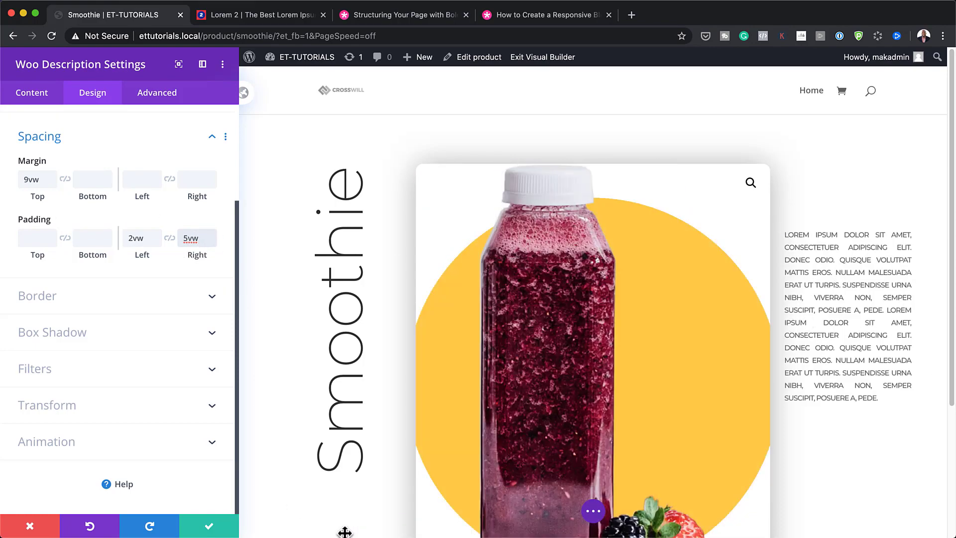
{"action": "left_click", "coordinate": [208, 528]}
Insert a Woo Price module directly below the product description
{"action": "scroll", "coordinate": [857, 398], "scroll_direction": "down", "scroll_amount": 3}
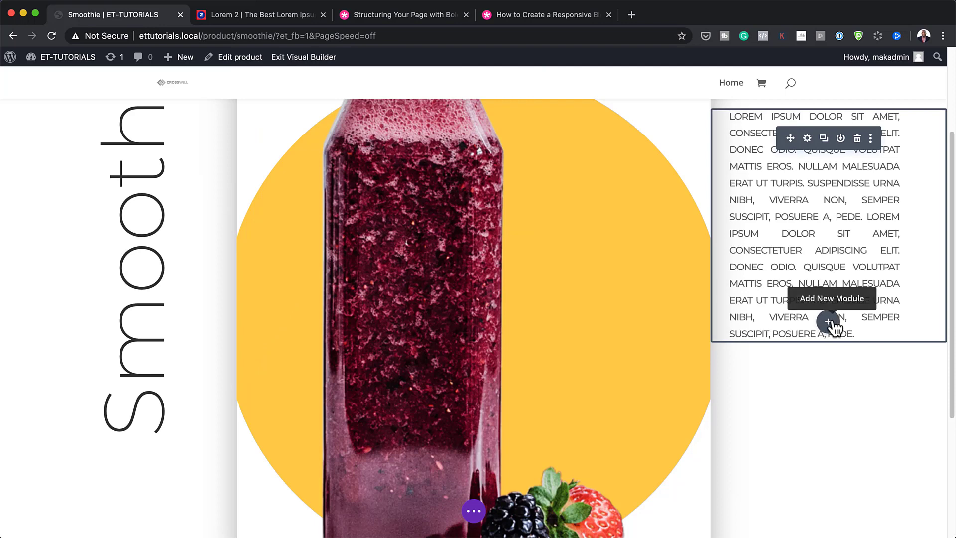
{"action": "left_click", "coordinate": [829, 321]}
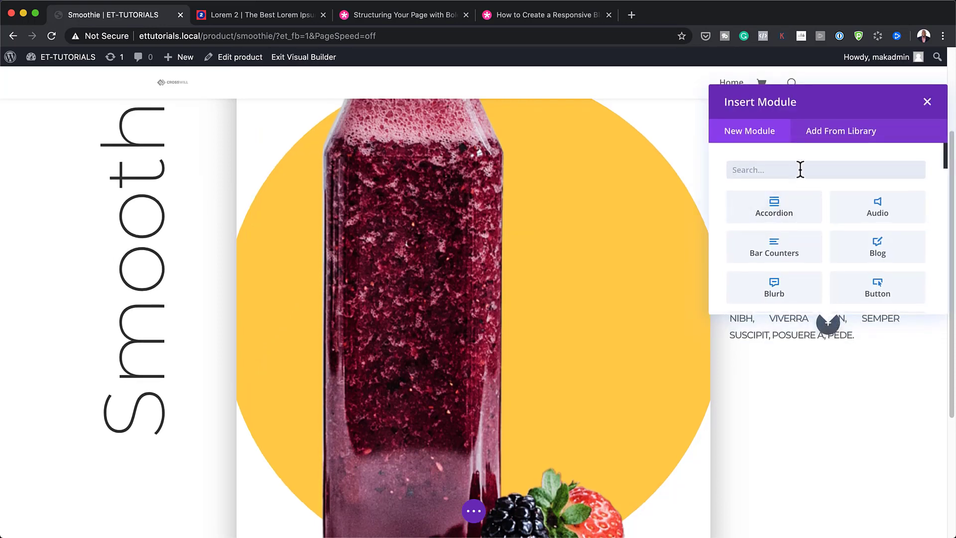
{"action": "type", "text": "woo pri"}
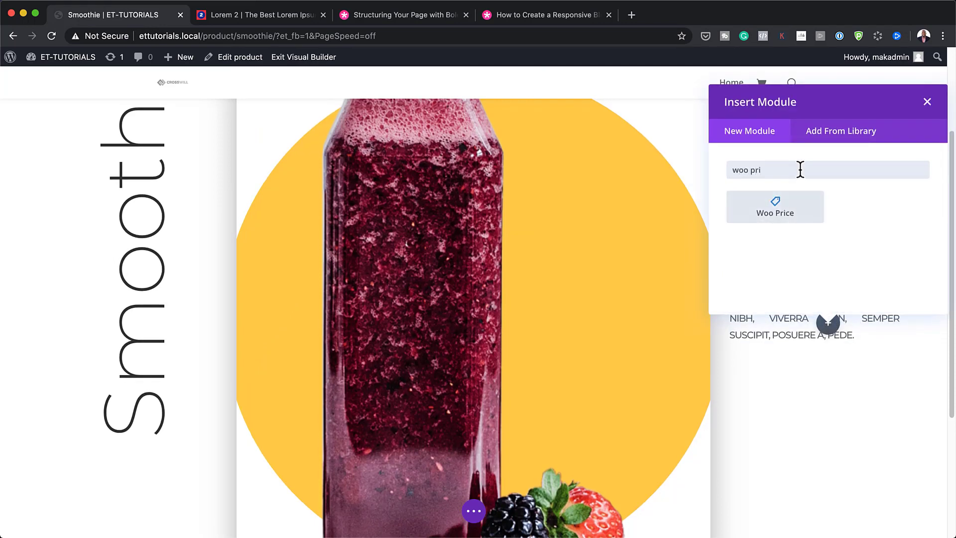
{"action": "left_click", "coordinate": [793, 211]}
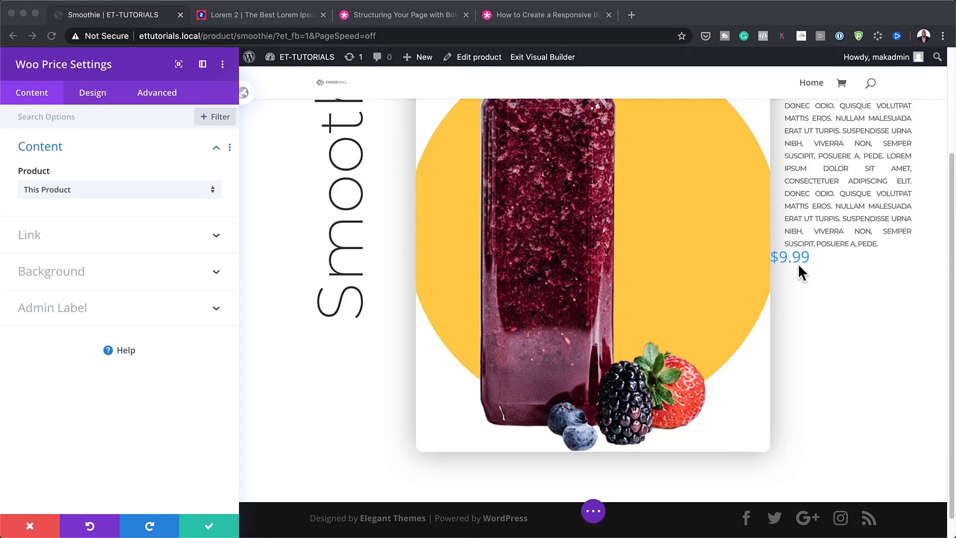
Set the font of the Woo Price module's price text to Montserrat
{"action": "left_click", "coordinate": [102, 98]}
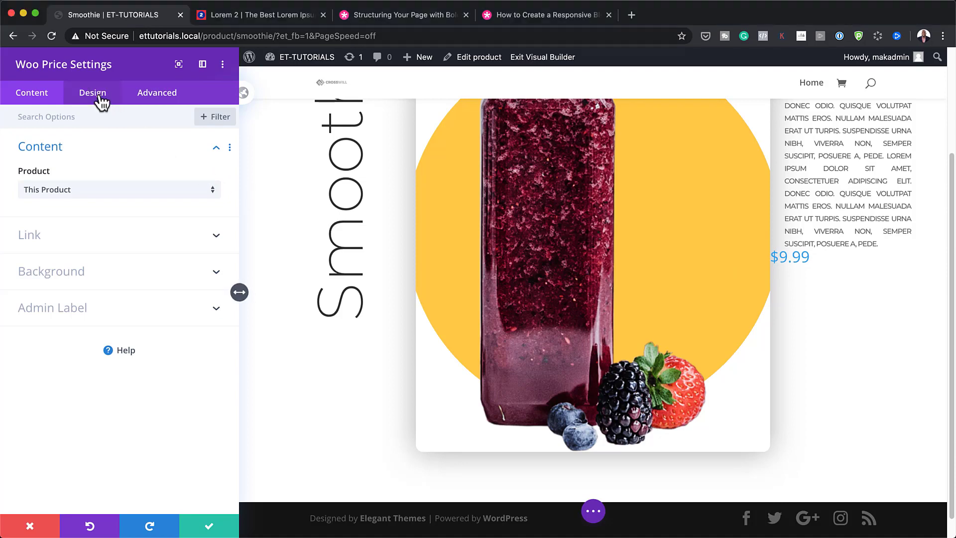
{"action": "left_click", "coordinate": [100, 95]}
{"action": "left_click", "coordinate": [65, 157]}
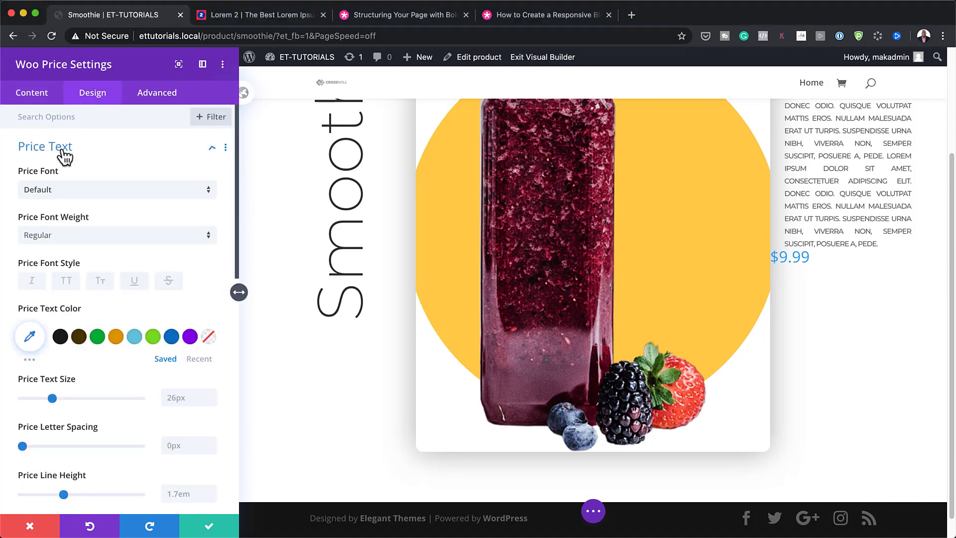
{"action": "left_click", "coordinate": [89, 190]}
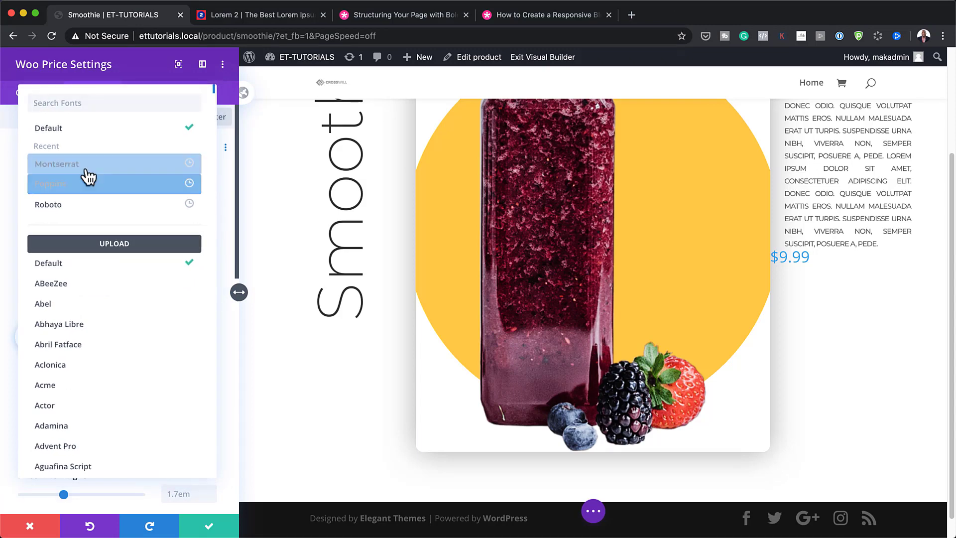
{"action": "left_click", "coordinate": [89, 172]}
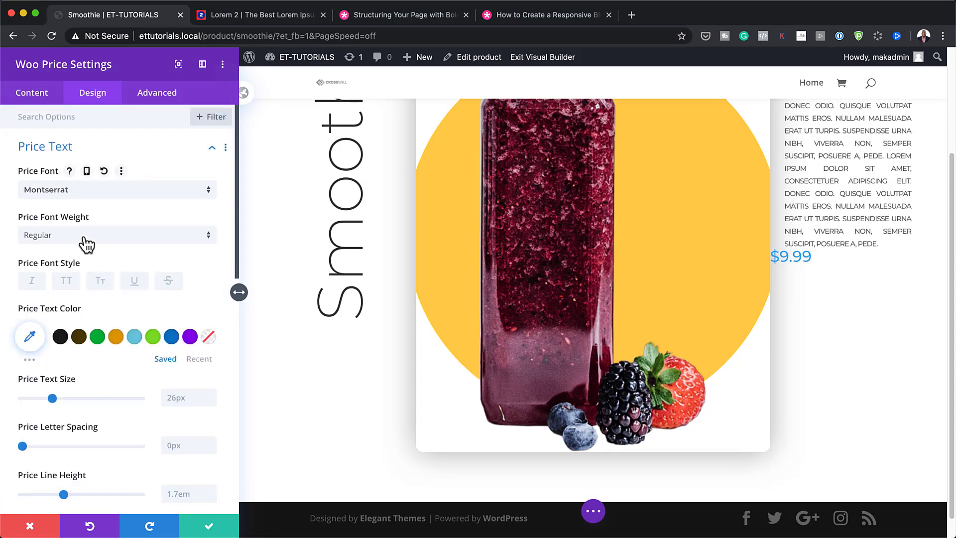
Set the price text color to #333333
{"action": "left_click", "coordinate": [30, 336]}
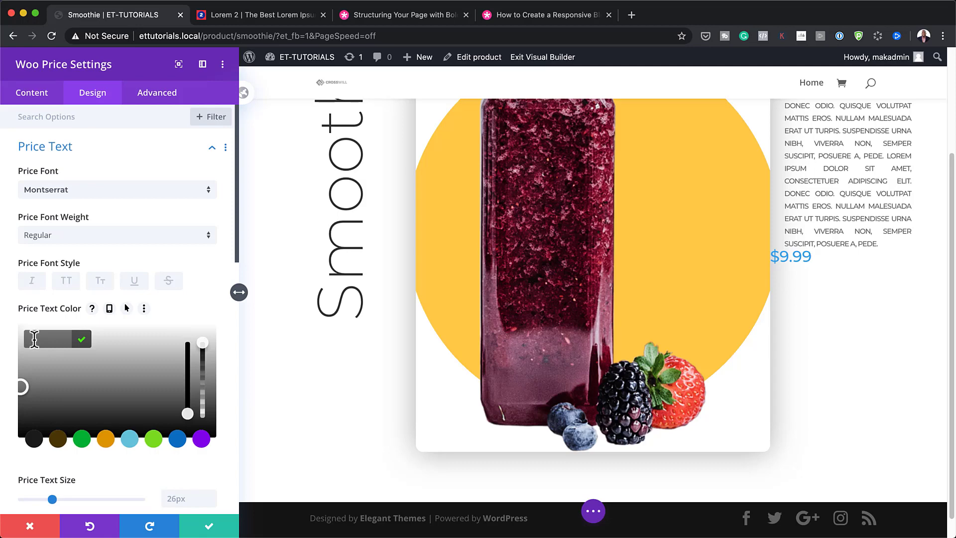
{"action": "left_click", "coordinate": [34, 339]}
{"action": "type", "text": "#333333"}
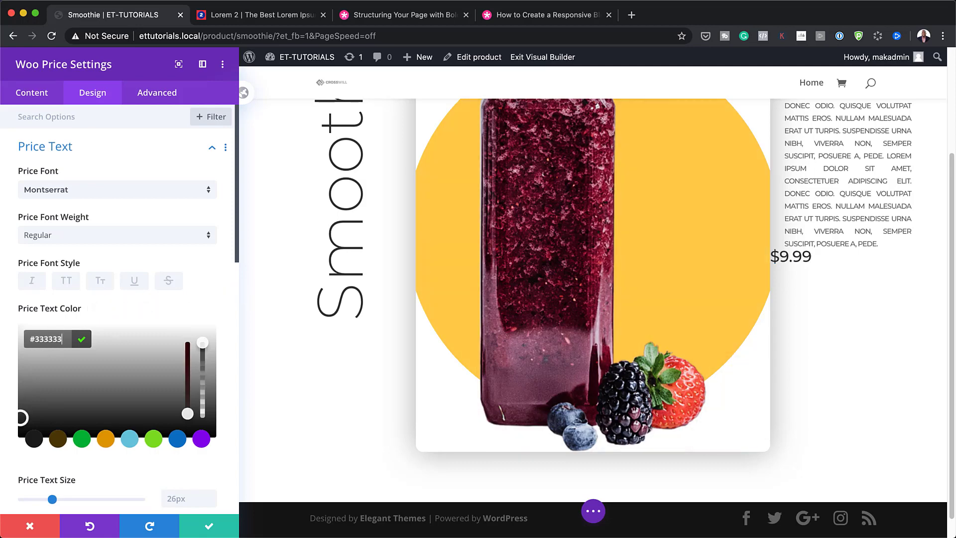
{"action": "key", "text": "super+Tab"}
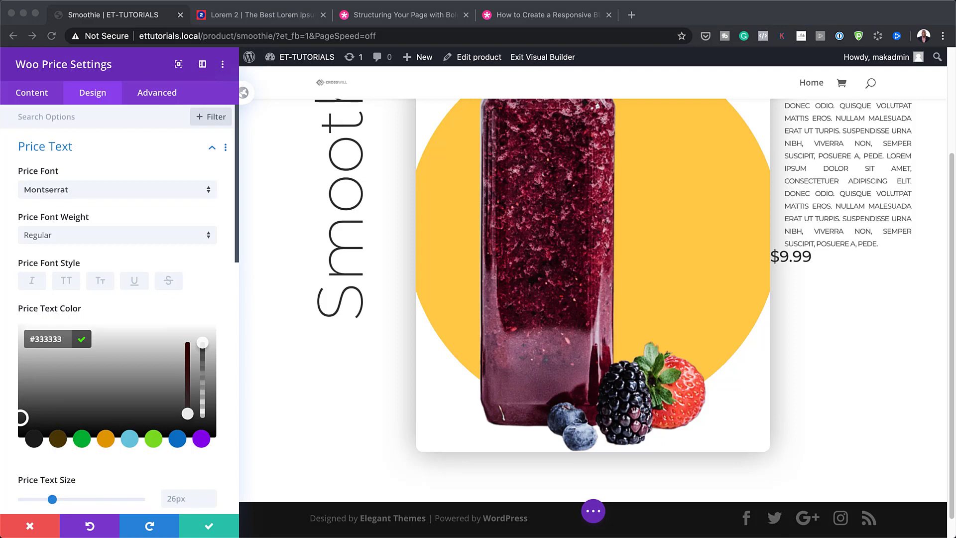
Set the Woo Price module's price text size to 3vw and its line height to 1.8em
{"action": "scroll", "coordinate": [148, 387], "scroll_direction": "down", "scroll_amount": 3}
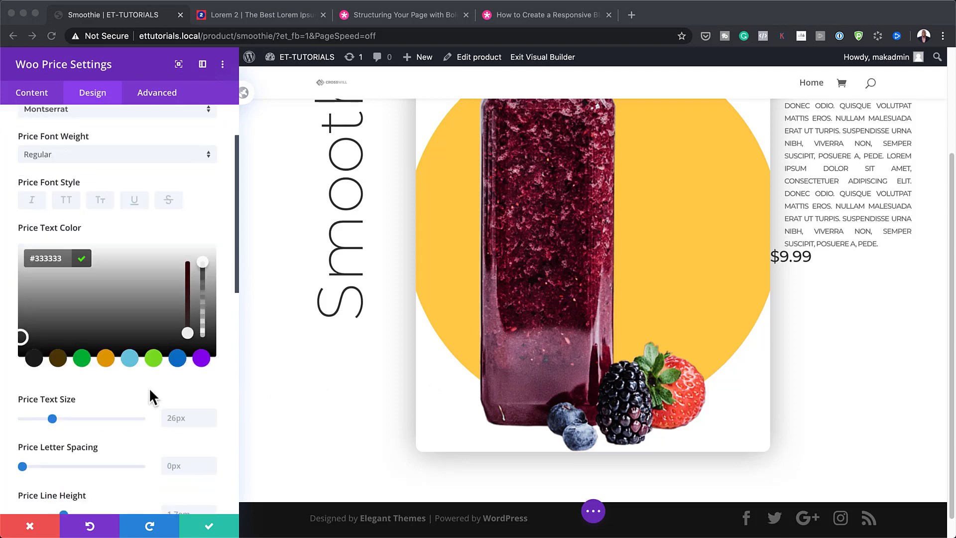
{"action": "key", "text": "super+Tab"}
{"action": "left_click", "coordinate": [178, 372]}
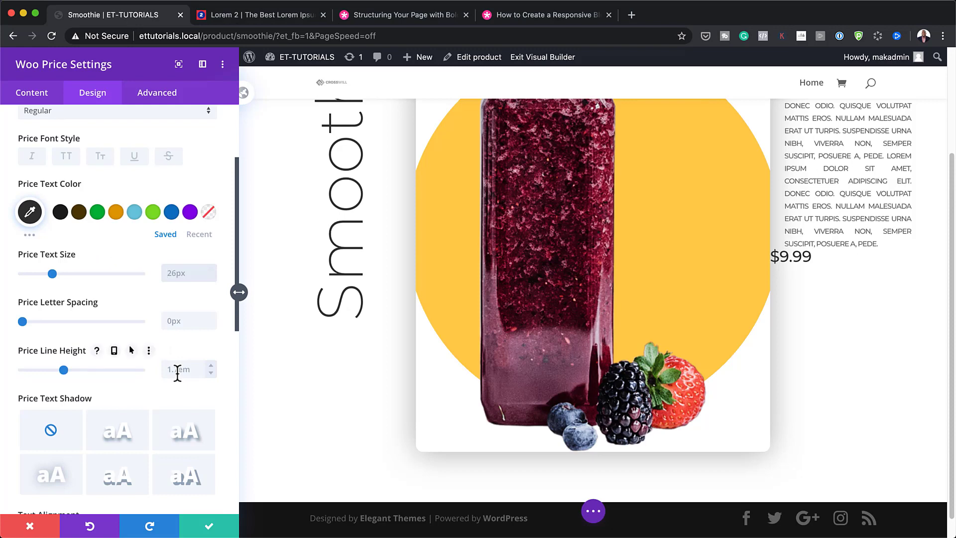
{"action": "type", "text": "3vw"}
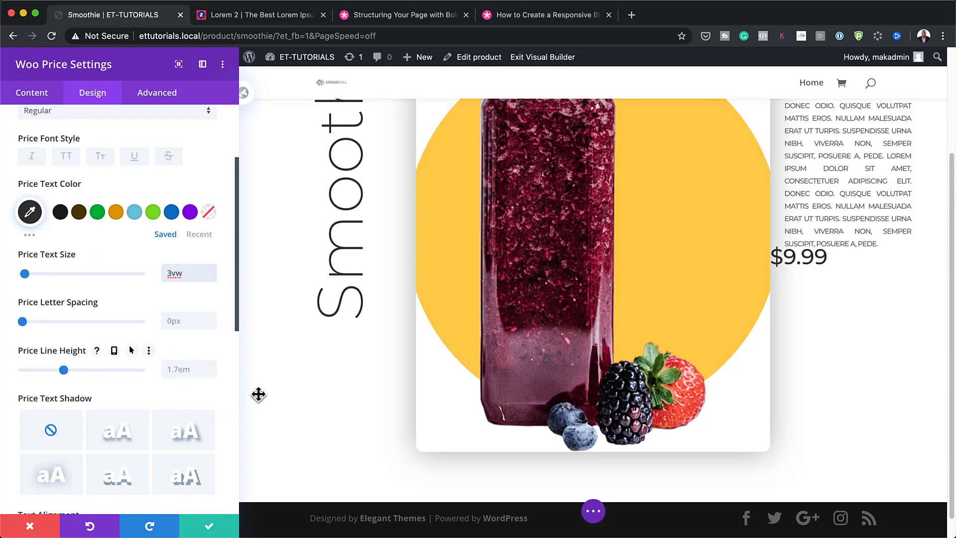
{"action": "scroll", "coordinate": [99, 391], "scroll_direction": "down", "scroll_amount": 1}
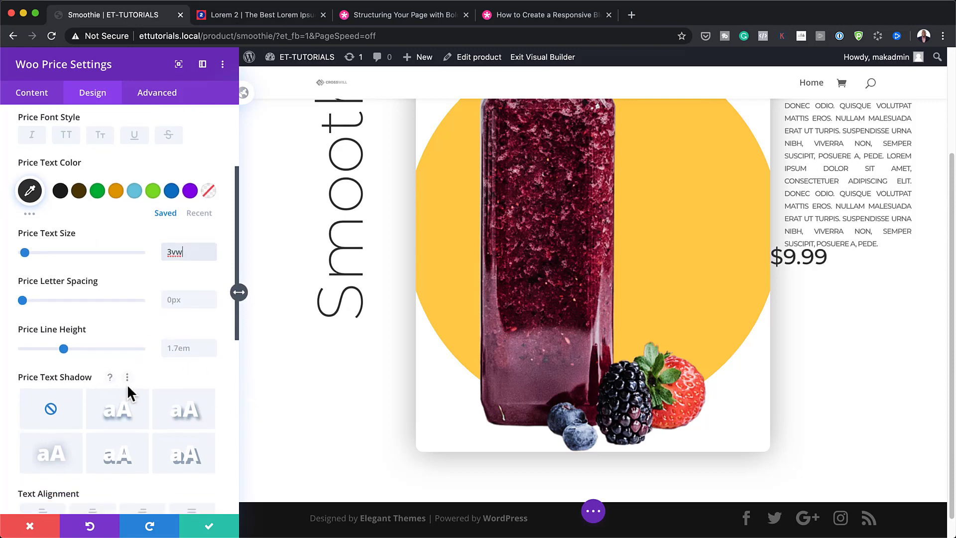
{"action": "left_click", "coordinate": [211, 342]}
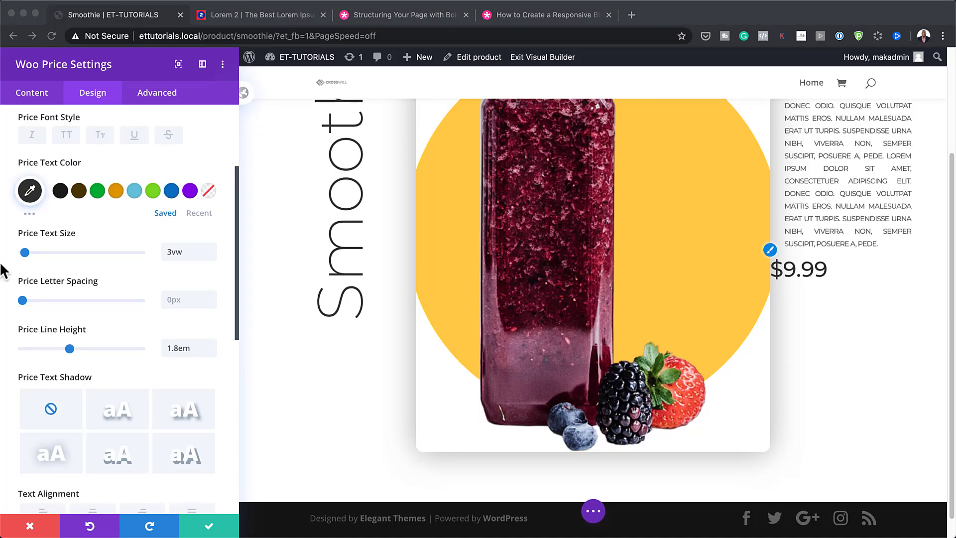
Give the Woo Price module a 4vw top margin and linked 2vw left and right padding, and save its settings
{"action": "scroll", "coordinate": [187, 295], "scroll_direction": "down", "scroll_amount": 6}
{"action": "scroll", "coordinate": [186, 302], "scroll_direction": "down", "scroll_amount": 1}
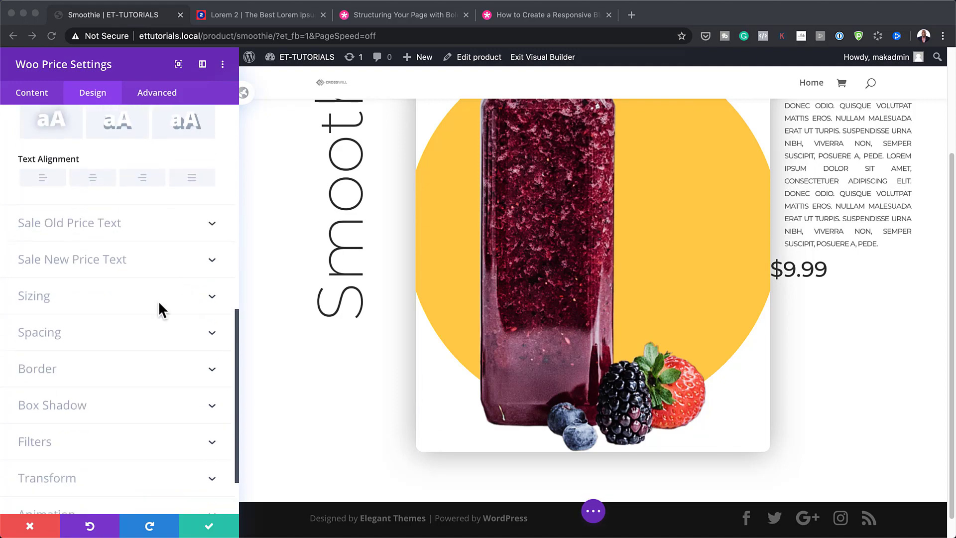
{"action": "left_click", "coordinate": [50, 334]}
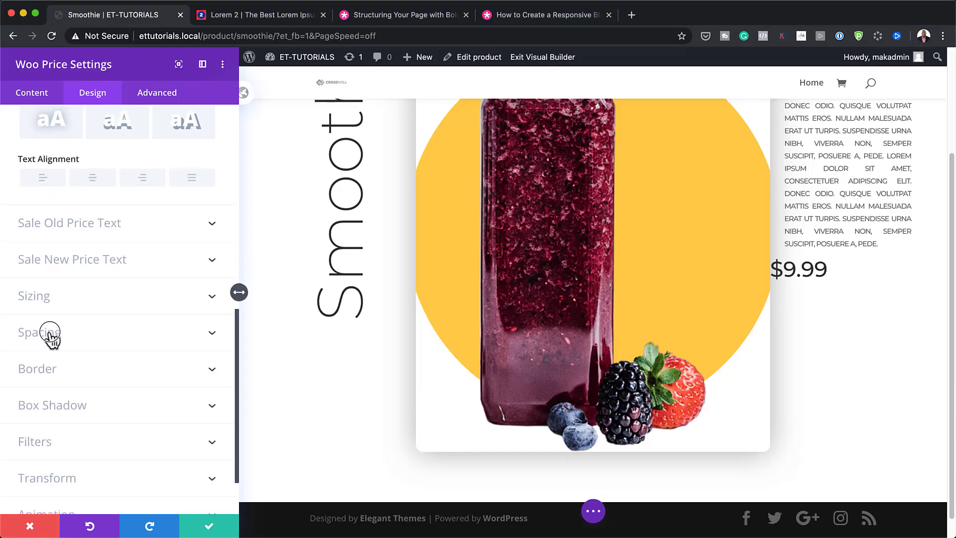
{"action": "left_click", "coordinate": [30, 178]}
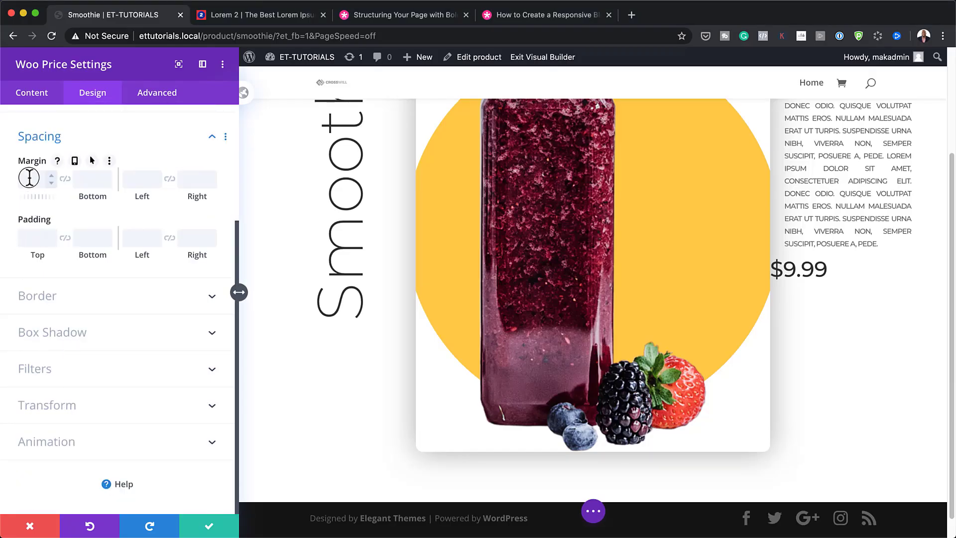
{"action": "type", "text": "4vw"}
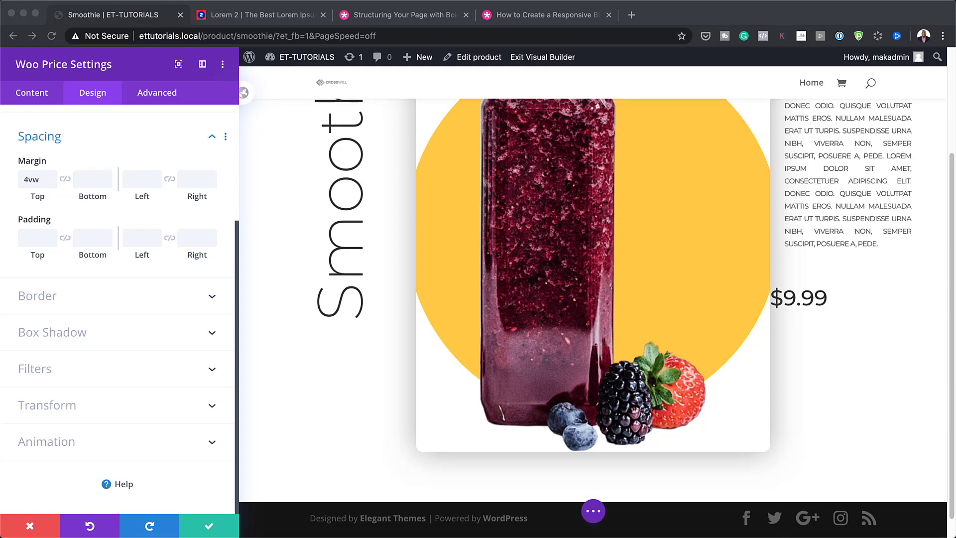
{"action": "left_click", "coordinate": [139, 238]}
{"action": "type", "text": "2vw"}
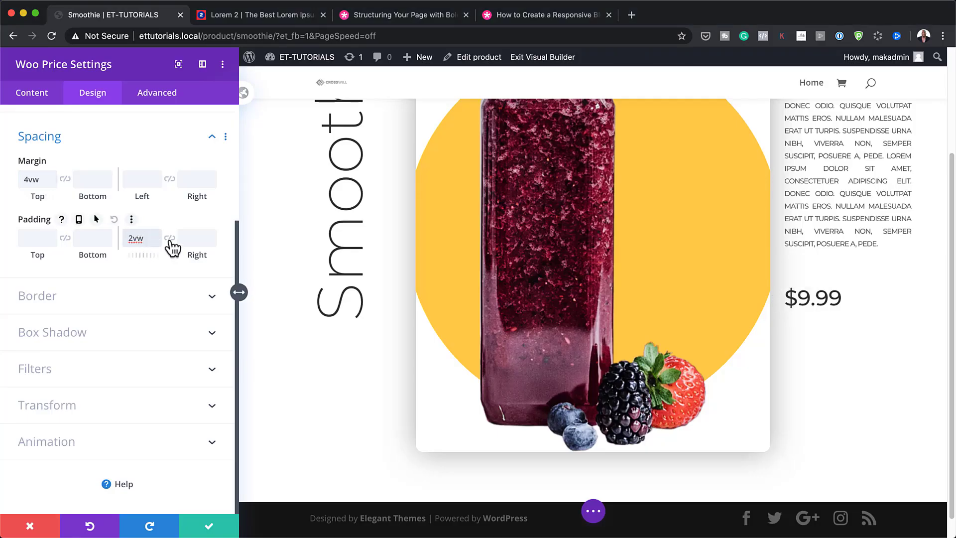
{"action": "left_click", "coordinate": [170, 239]}
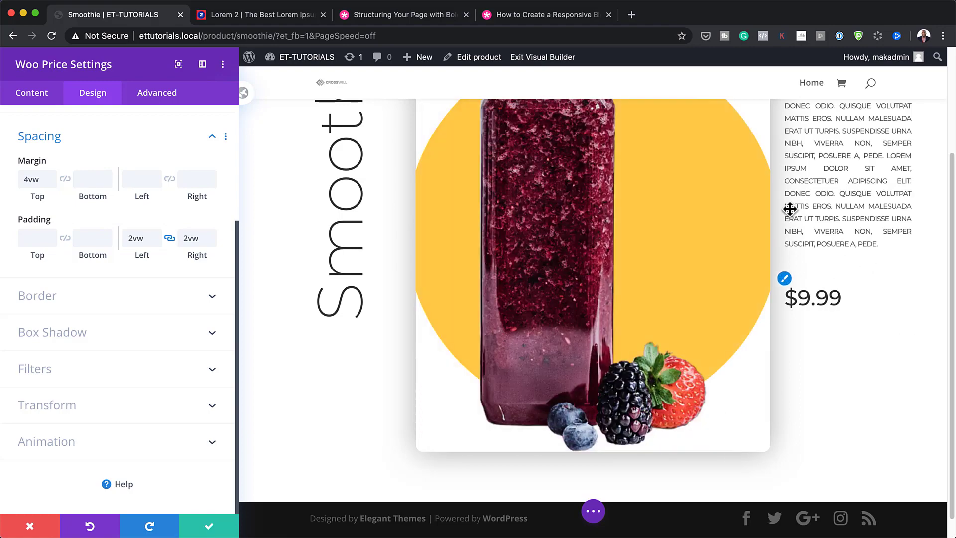
{"action": "left_click", "coordinate": [209, 527]}
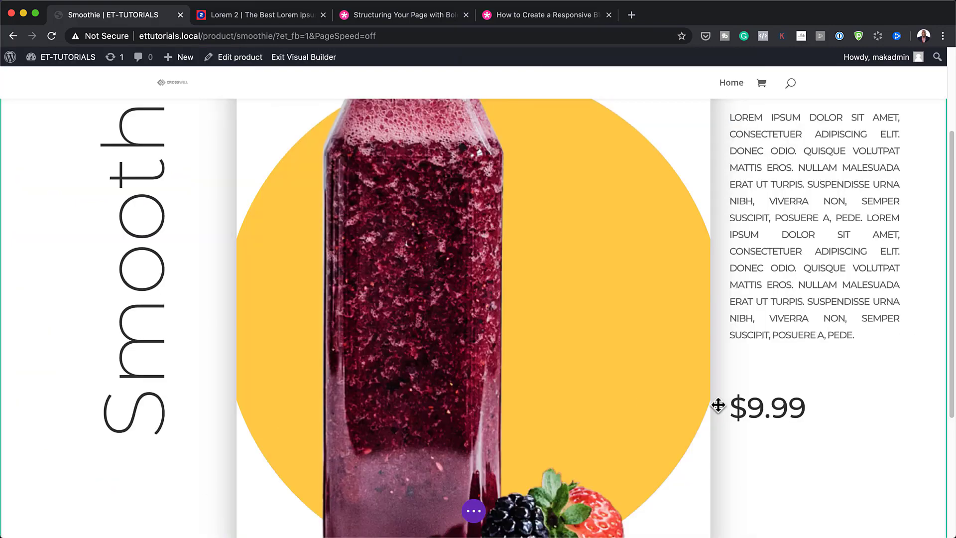
Insert a Woo Add To Cart module directly below the product price
{"action": "scroll", "coordinate": [827, 398], "scroll_direction": "down", "scroll_amount": 3}
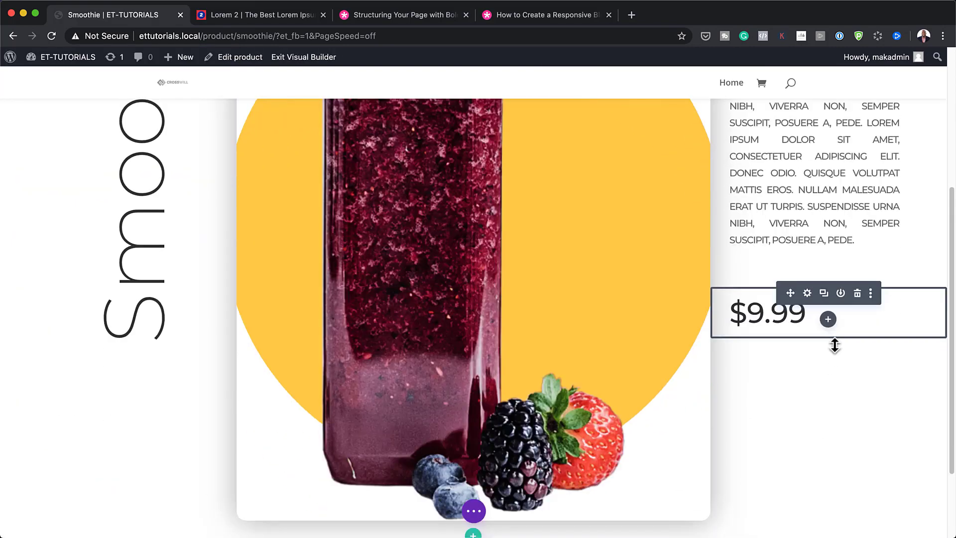
{"action": "left_click", "coordinate": [828, 319]}
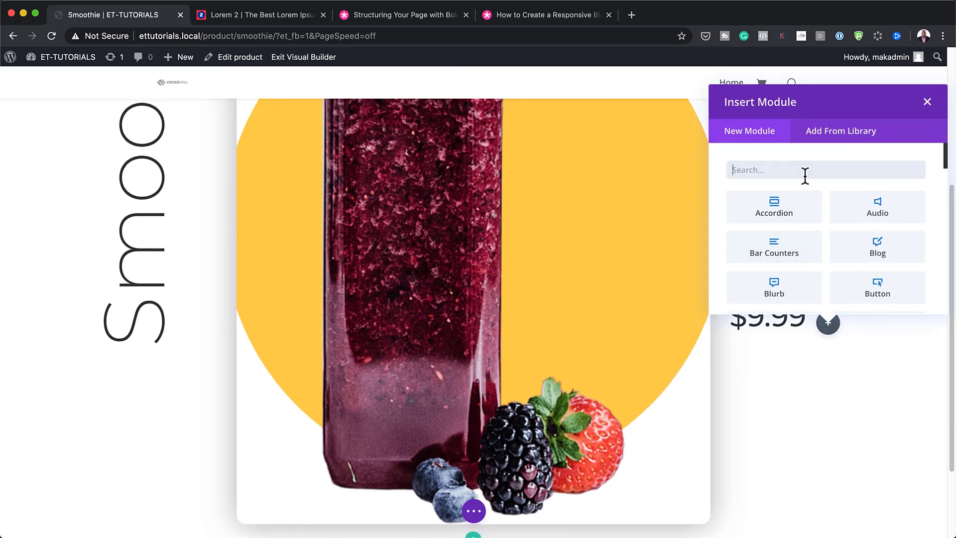
{"action": "type", "text": "addd"}
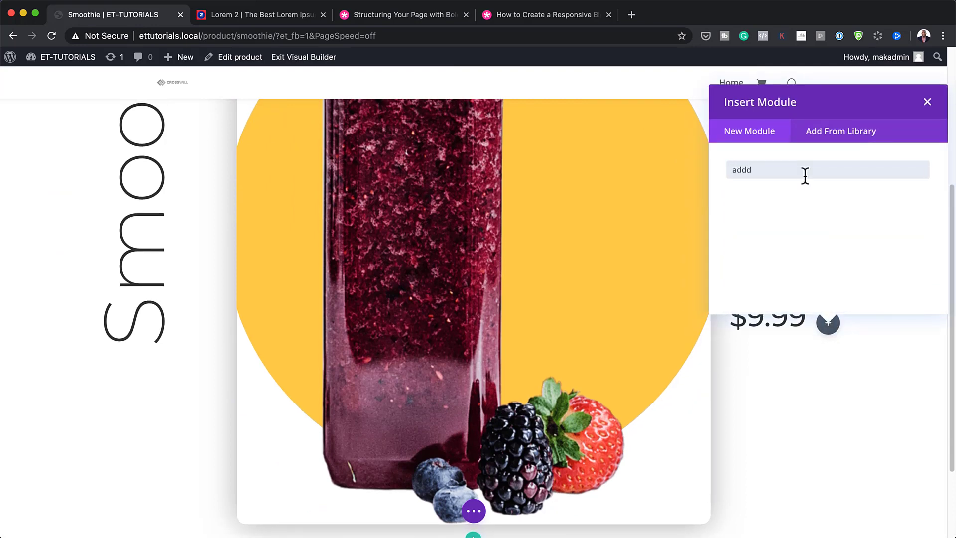
{"action": "key", "text": "BackSpace"}
{"action": "left_click", "coordinate": [805, 215]}
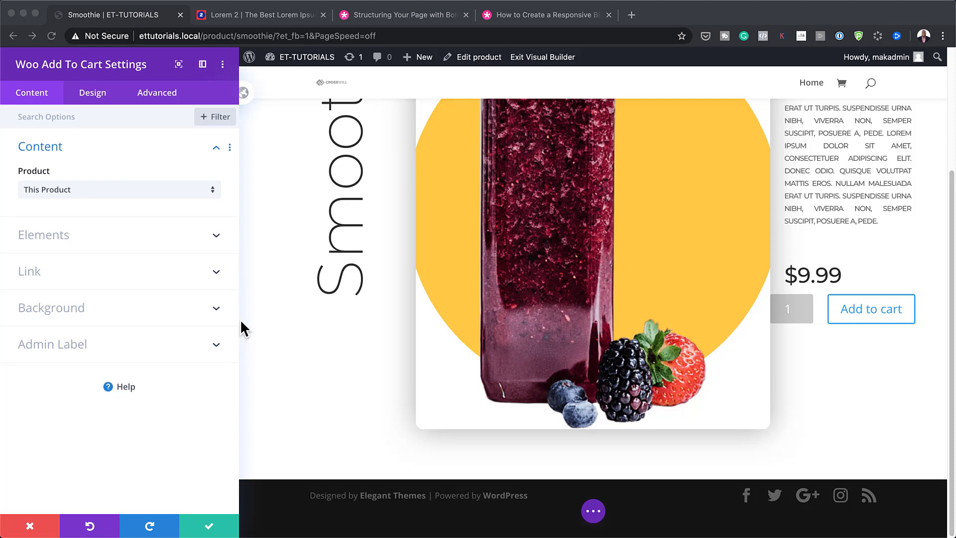
Set the Add To Cart module's fields background color to #0a0900 and the fields text color to #ffffff
{"action": "left_click", "coordinate": [98, 91]}
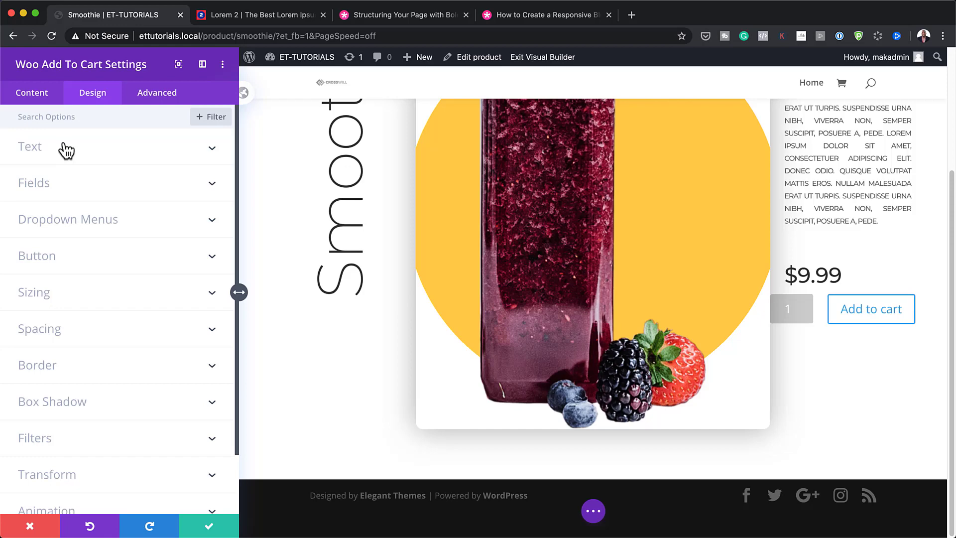
{"action": "left_click", "coordinate": [37, 188]}
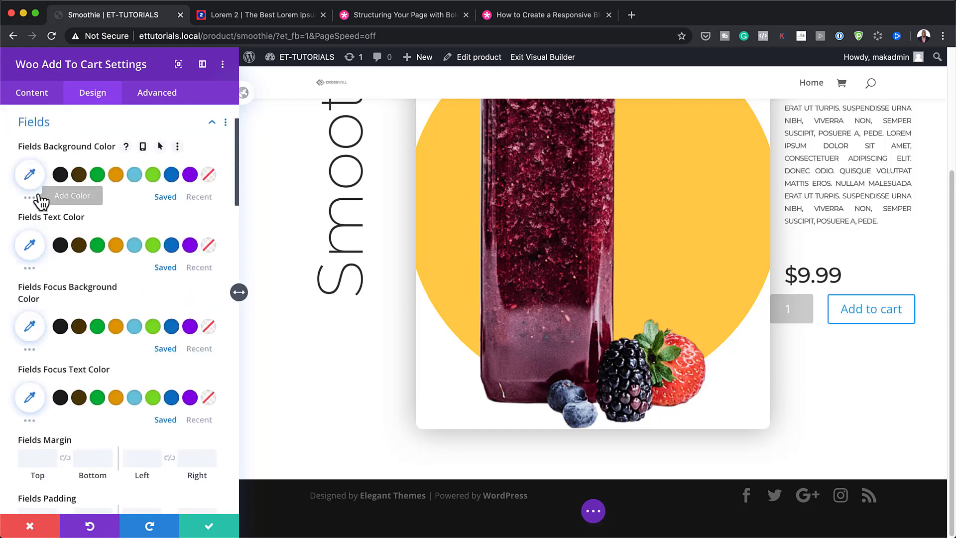
{"action": "left_click", "coordinate": [31, 175]}
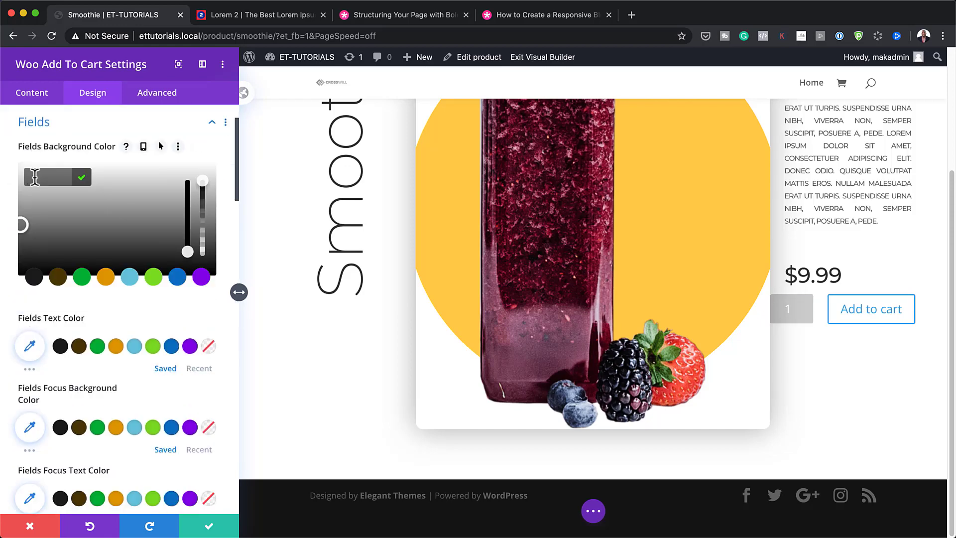
{"action": "left_click", "coordinate": [36, 188]}
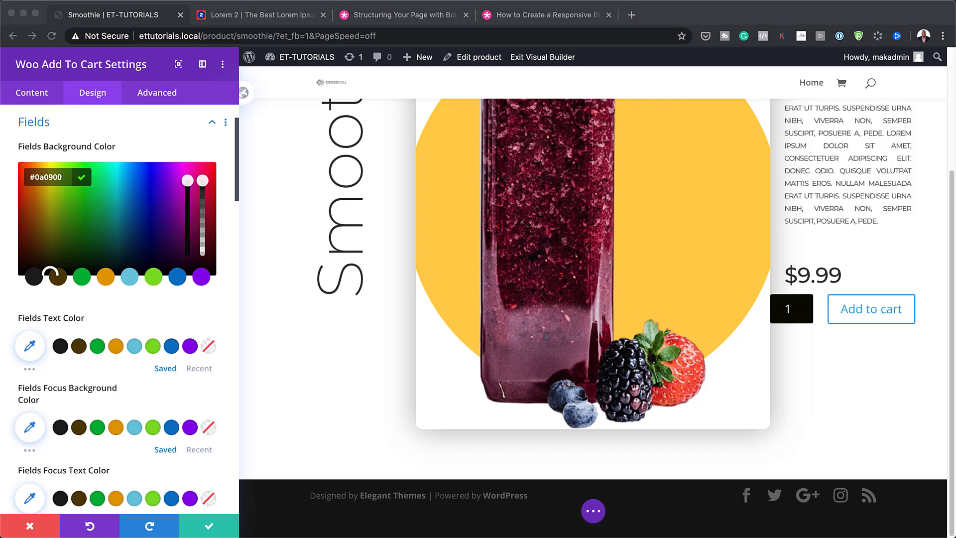
{"action": "left_click", "coordinate": [26, 346]}
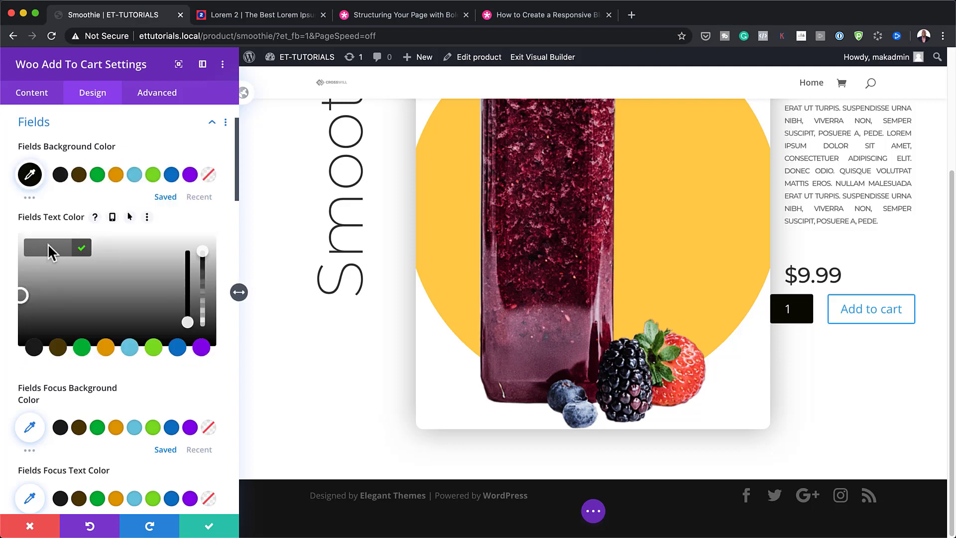
{"action": "type", "text": "#ffffff"}
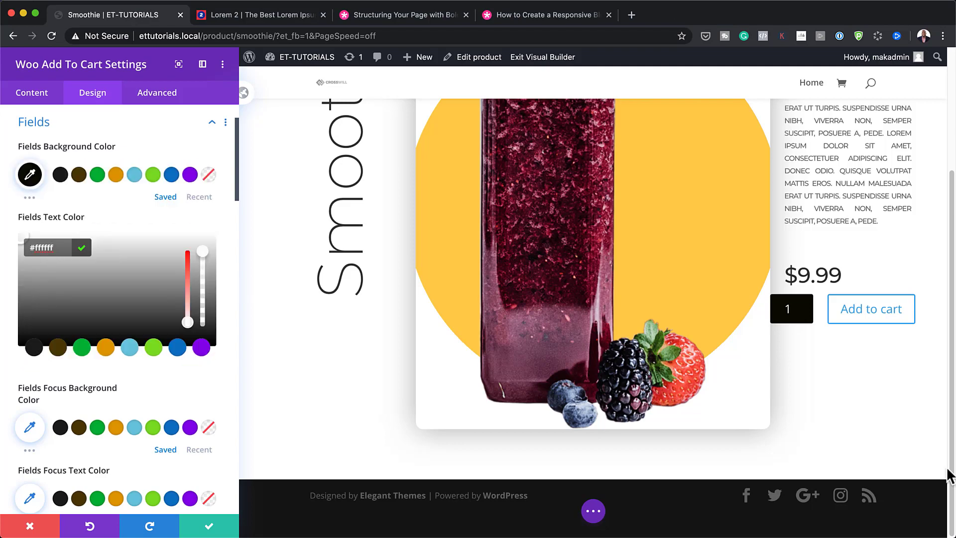
Set the quantity field's font to Montserrat and its text size to 1vw
{"action": "scroll", "coordinate": [118, 393], "scroll_direction": "down", "scroll_amount": 1}
{"action": "scroll", "coordinate": [118, 394], "scroll_direction": "down", "scroll_amount": 5}
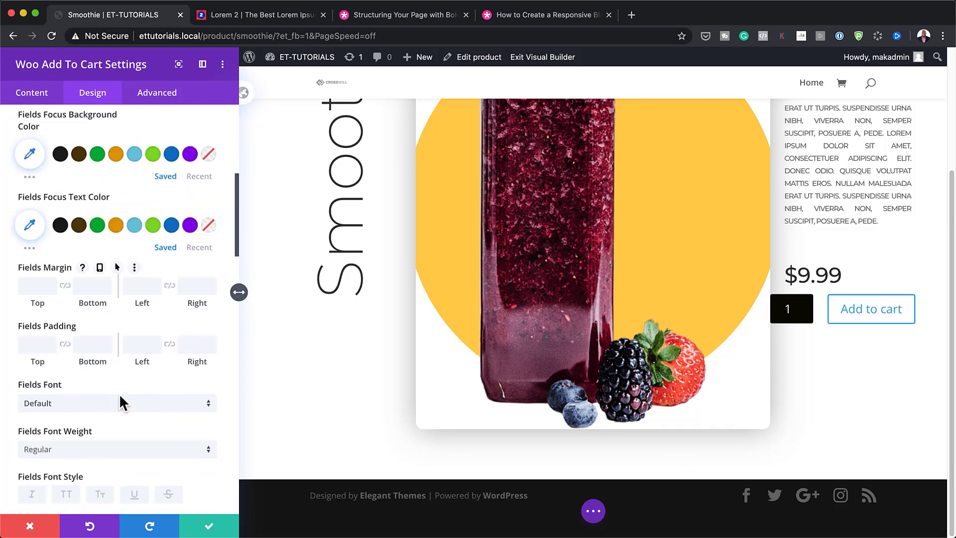
{"action": "left_click", "coordinate": [117, 399]}
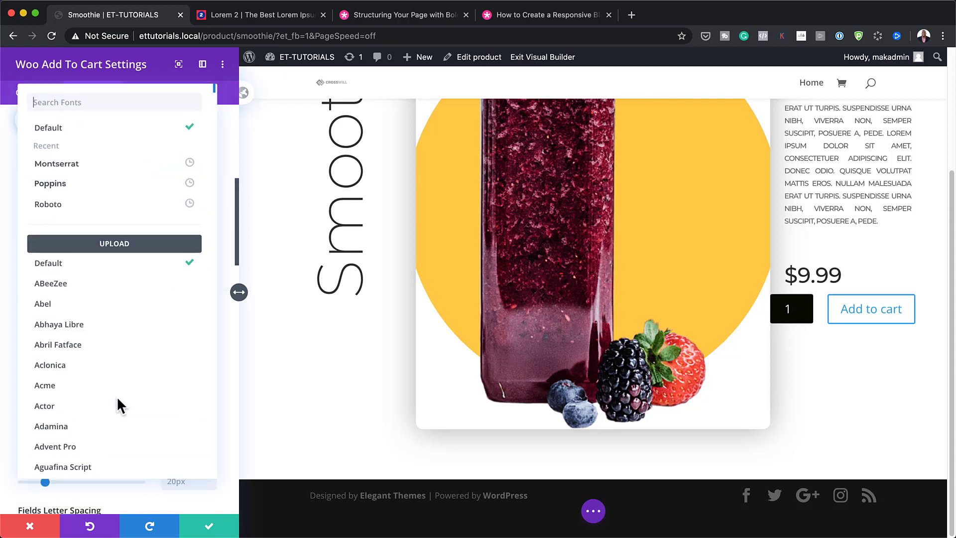
{"action": "left_click", "coordinate": [74, 168]}
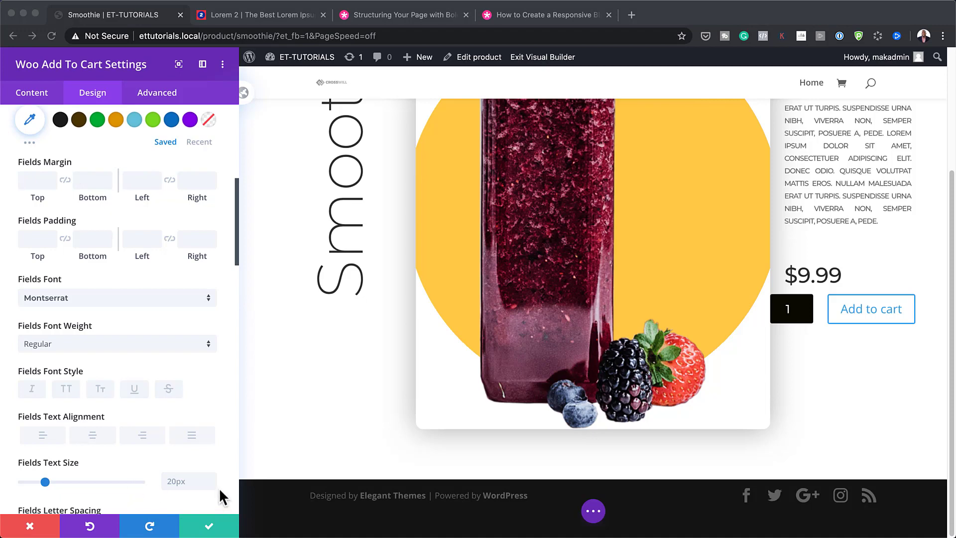
{"action": "left_click", "coordinate": [177, 481]}
{"action": "type", "text": "1vw"}
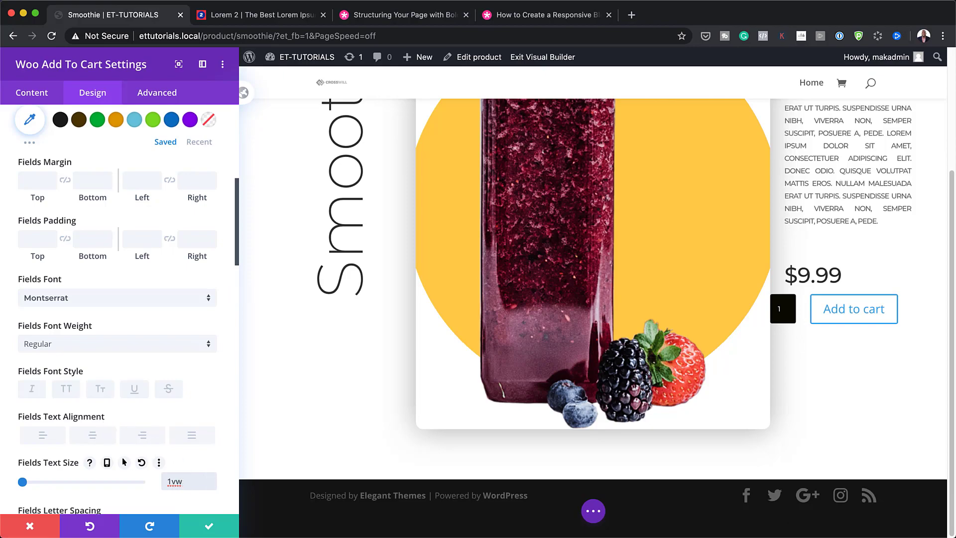
{"action": "key", "text": "super+Tab"}
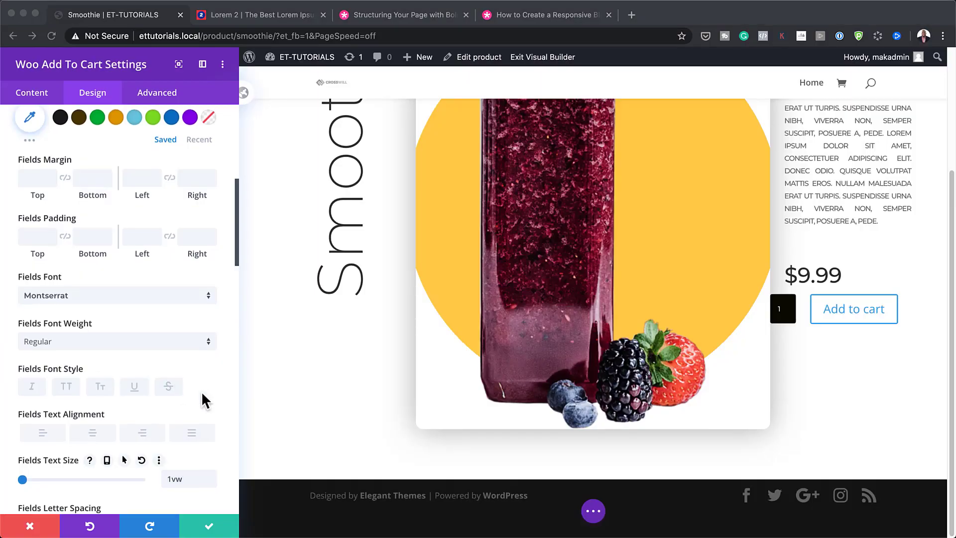
Round all four corners of the quantity field to 50vw
{"action": "scroll", "coordinate": [201, 391], "scroll_direction": "down", "scroll_amount": 10}
{"action": "scroll", "coordinate": [201, 390], "scroll_direction": "down", "scroll_amount": 5}
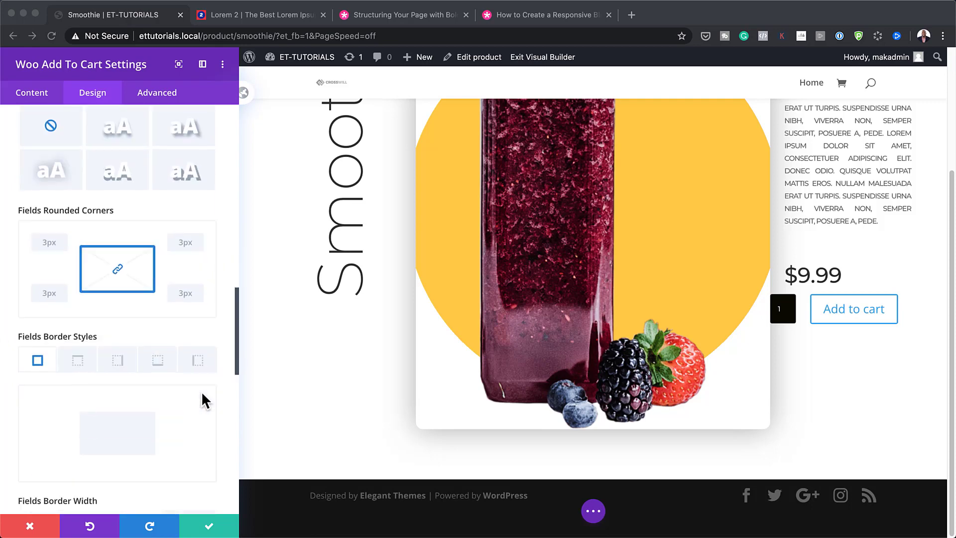
{"action": "scroll", "coordinate": [201, 391], "scroll_direction": "up", "scroll_amount": 2}
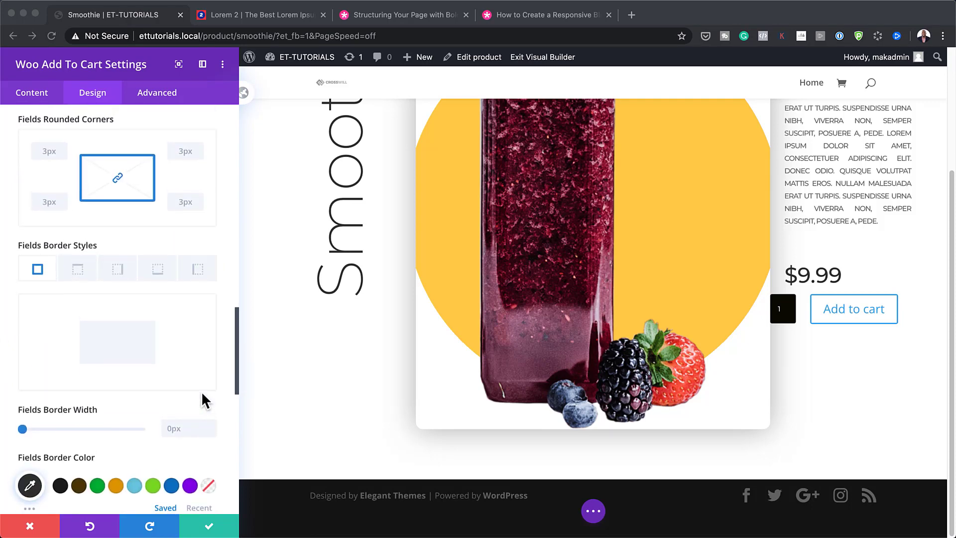
{"action": "left_click", "coordinate": [49, 177]}
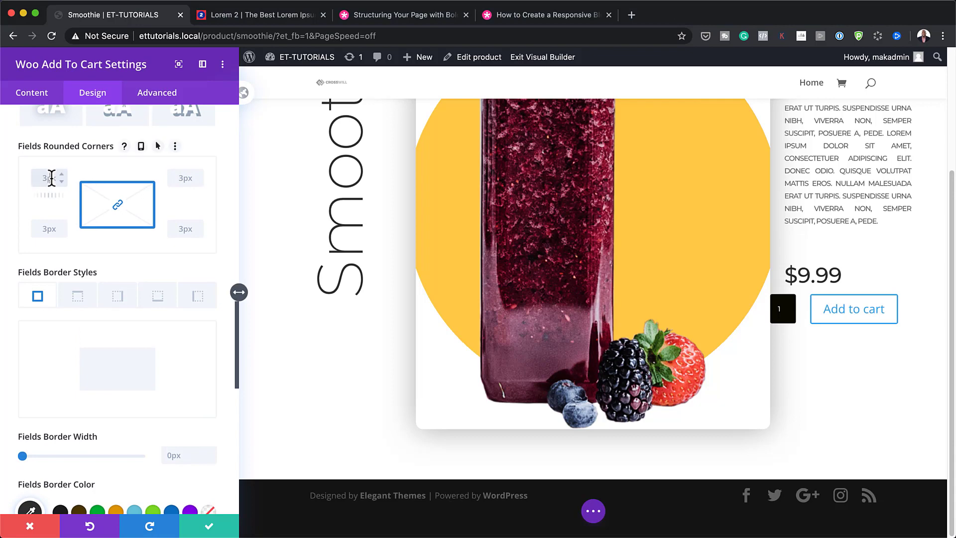
{"action": "type", "text": "50vw"}
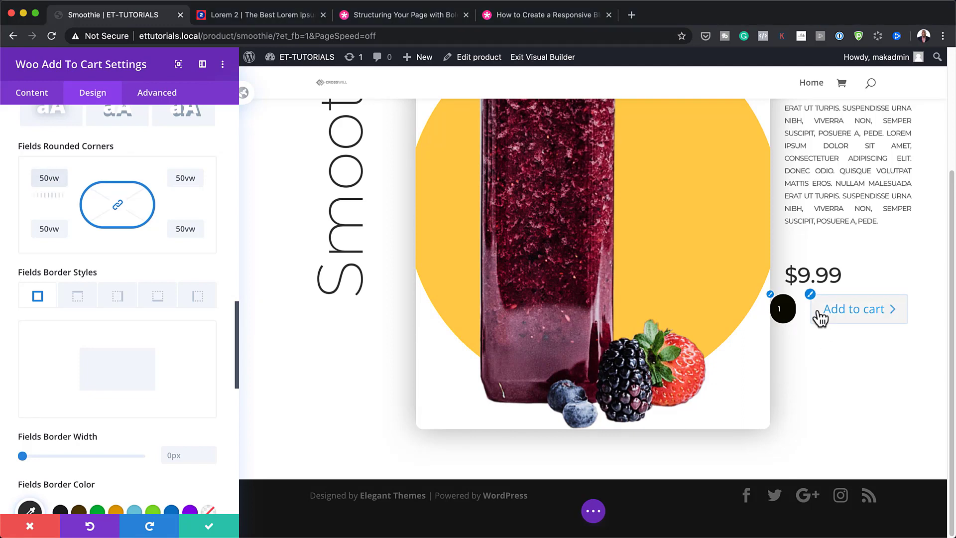
Enable custom styles for the Add to cart button and set its text color to white
{"action": "left_click", "coordinate": [810, 295]}
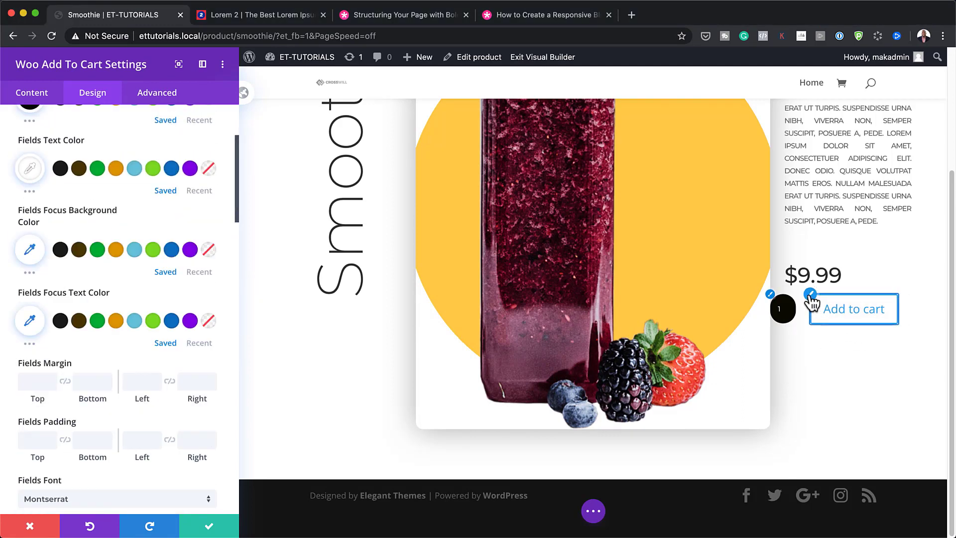
{"action": "left_click", "coordinate": [810, 295]}
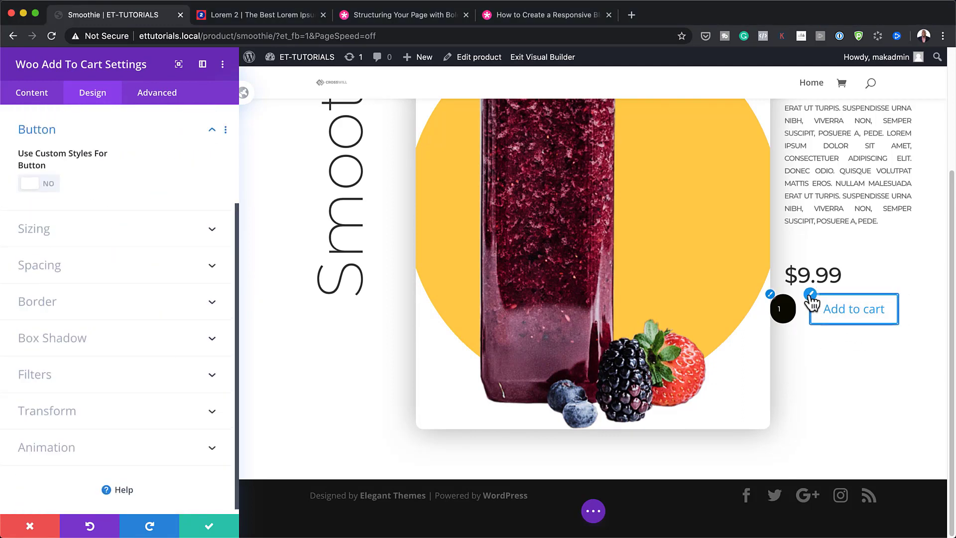
{"action": "left_click", "coordinate": [52, 185]}
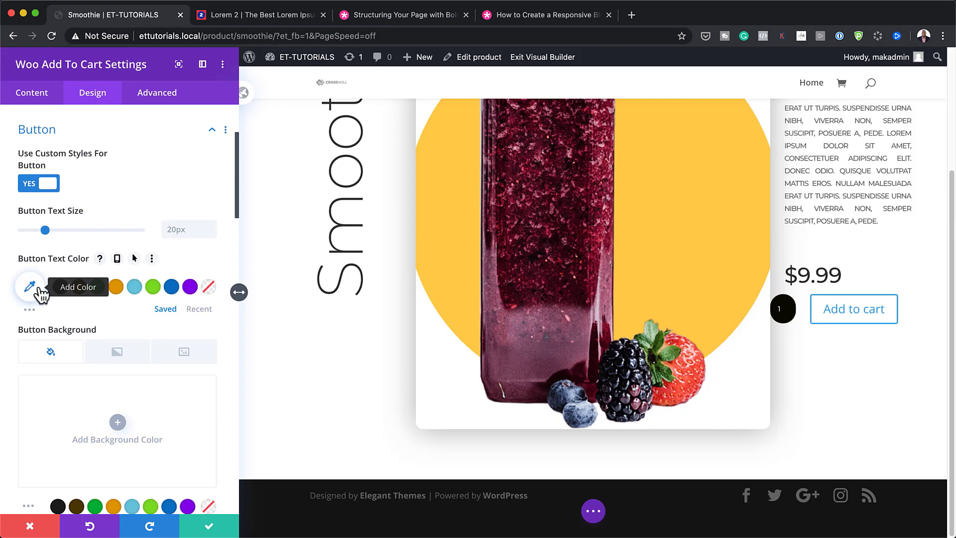
{"action": "left_click", "coordinate": [199, 309]}
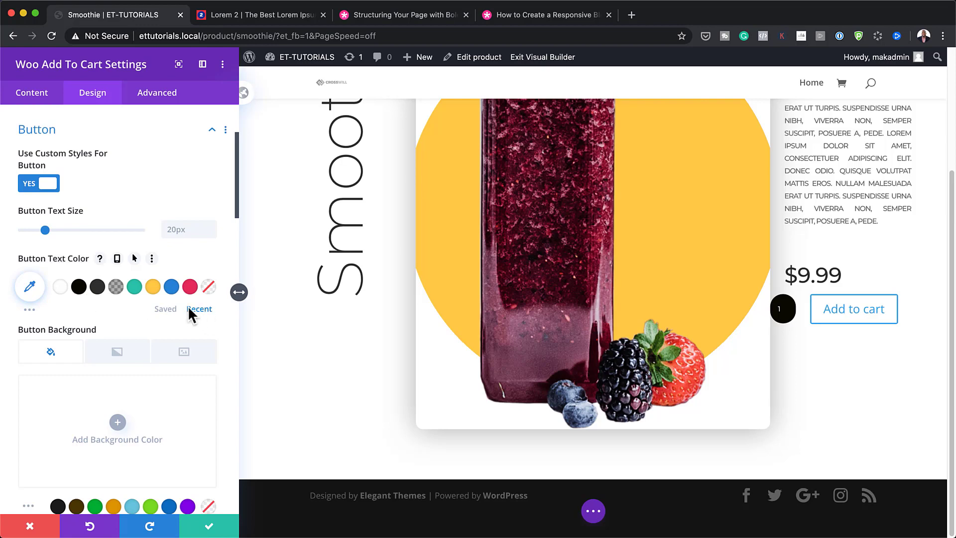
{"action": "left_click", "coordinate": [59, 288]}
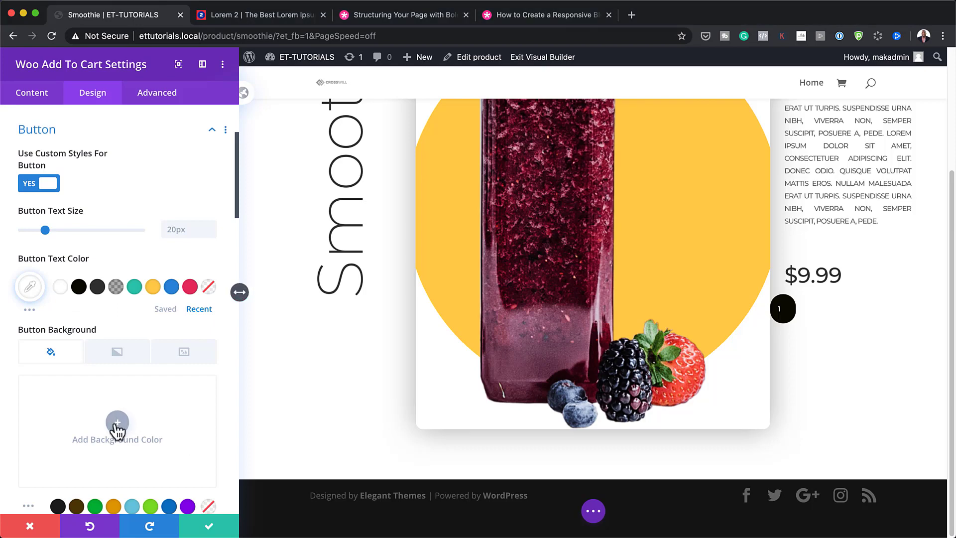
Set the Add to cart button's background color to #ffcb49 and its border width to 0px
{"action": "left_click", "coordinate": [117, 422]}
{"action": "left_click", "coordinate": [48, 388]}
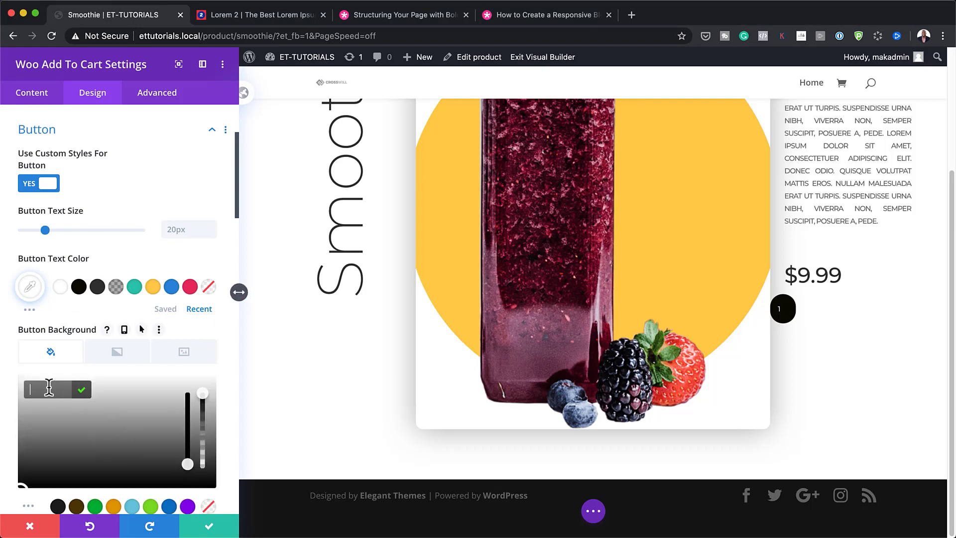
{"action": "type", "text": "#ffc349"}
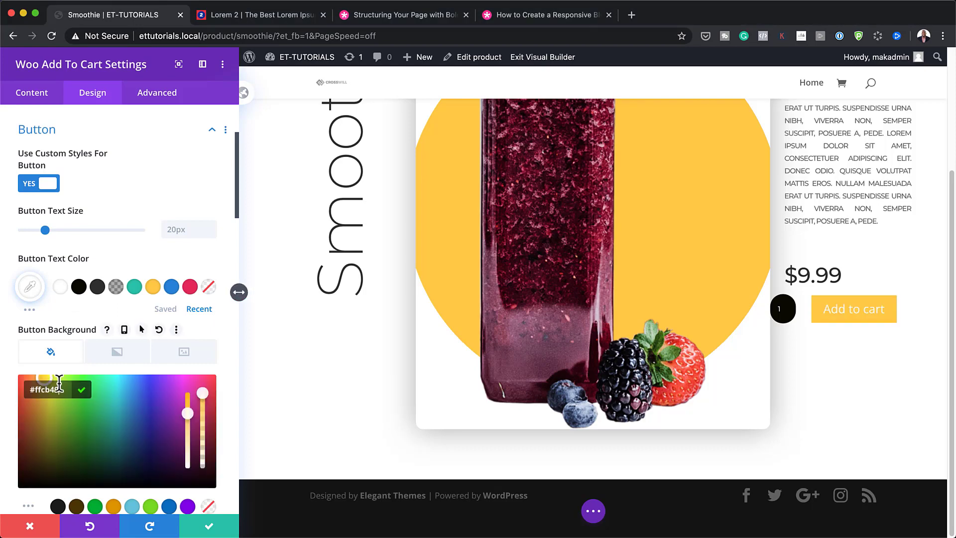
{"action": "scroll", "coordinate": [156, 436], "scroll_direction": "down", "scroll_amount": 3}
{"action": "scroll", "coordinate": [156, 437], "scroll_direction": "down", "scroll_amount": 1}
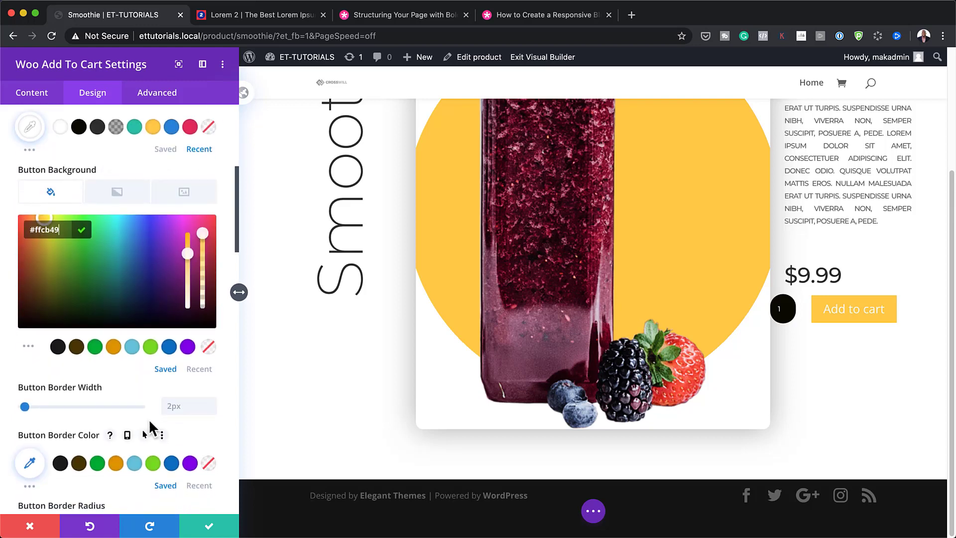
{"action": "left_click_drag", "start_coordinate": [24, 407], "coordinate": [17, 406]}
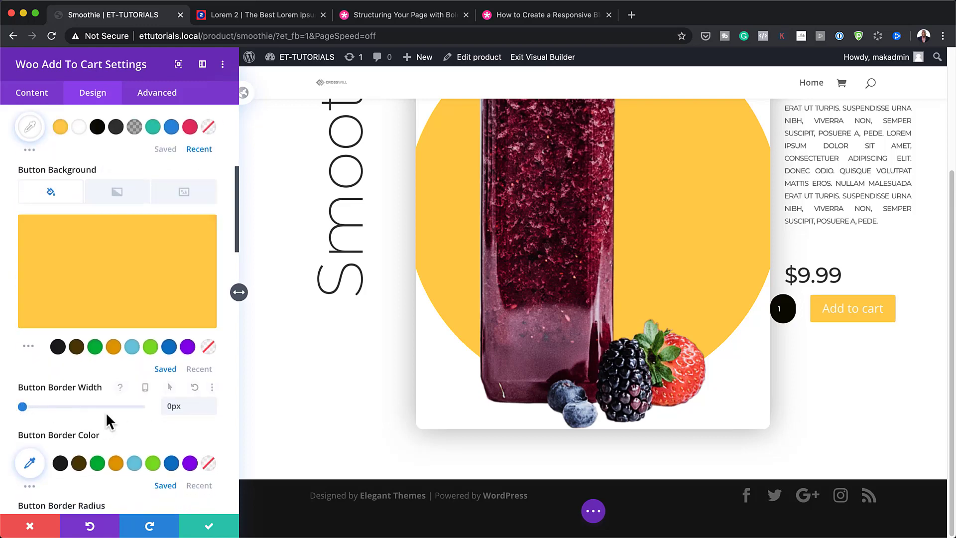
Set the Add to cart button's text size to 1vw and its font to Montserrat
{"action": "scroll", "coordinate": [107, 415], "scroll_direction": "down", "scroll_amount": 1}
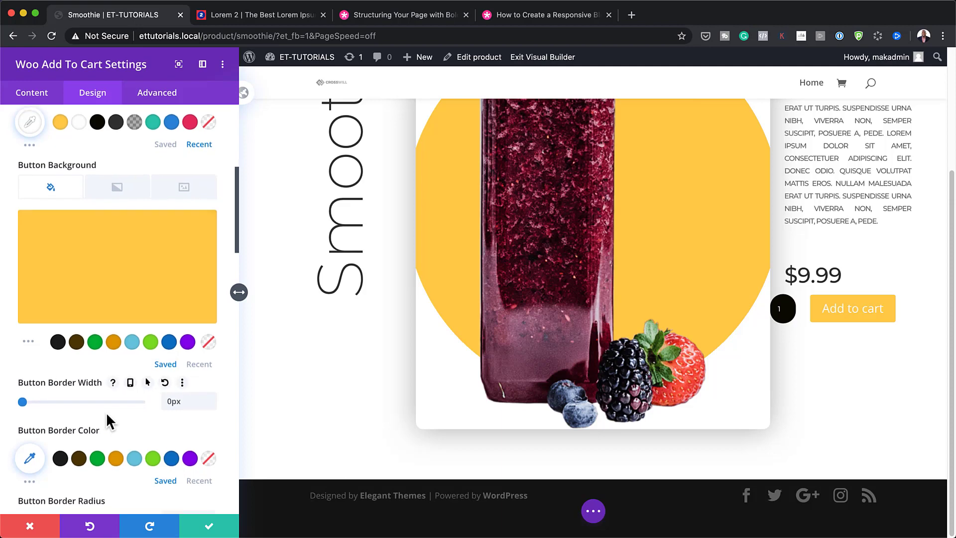
{"action": "scroll", "coordinate": [107, 415], "scroll_direction": "down", "scroll_amount": 3}
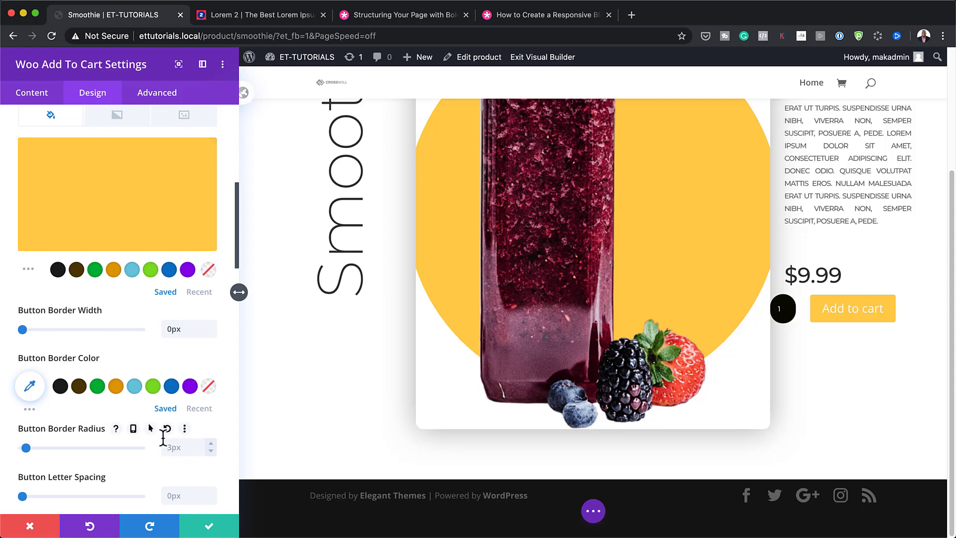
{"action": "scroll", "coordinate": [145, 410], "scroll_direction": "up", "scroll_amount": 2}
{"action": "scroll", "coordinate": [145, 410], "scroll_direction": "up", "scroll_amount": 3}
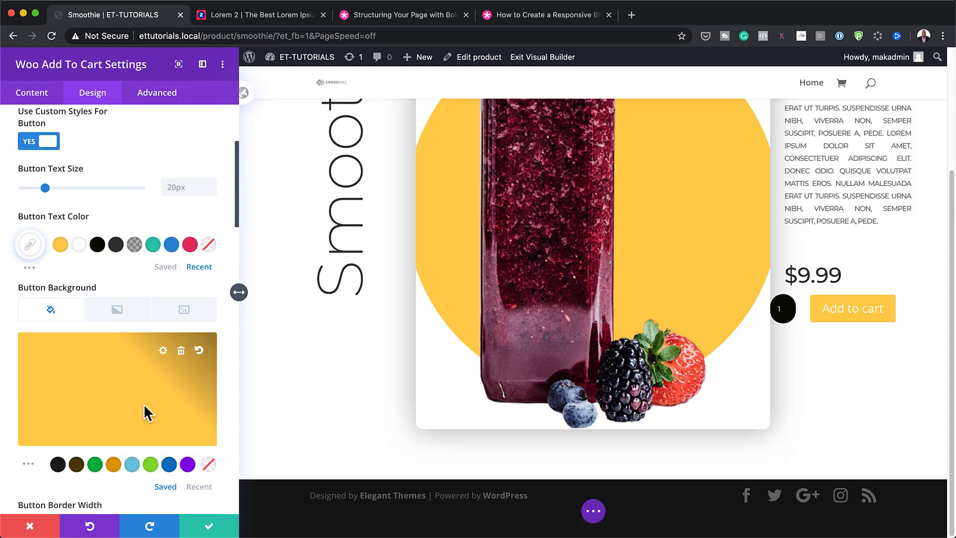
{"action": "left_click", "coordinate": [179, 190]}
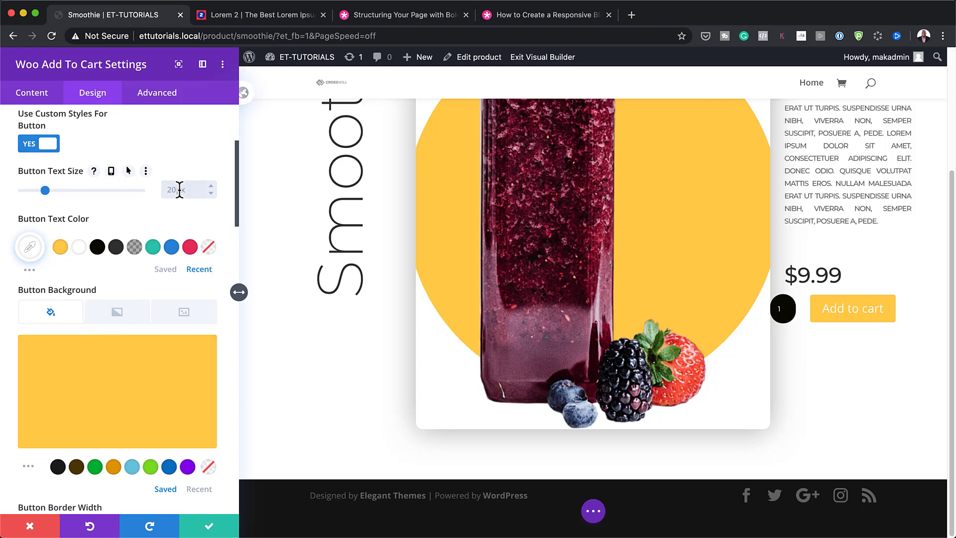
{"action": "type", "text": "1vw"}
{"action": "scroll", "coordinate": [154, 344], "scroll_direction": "down", "scroll_amount": 8}
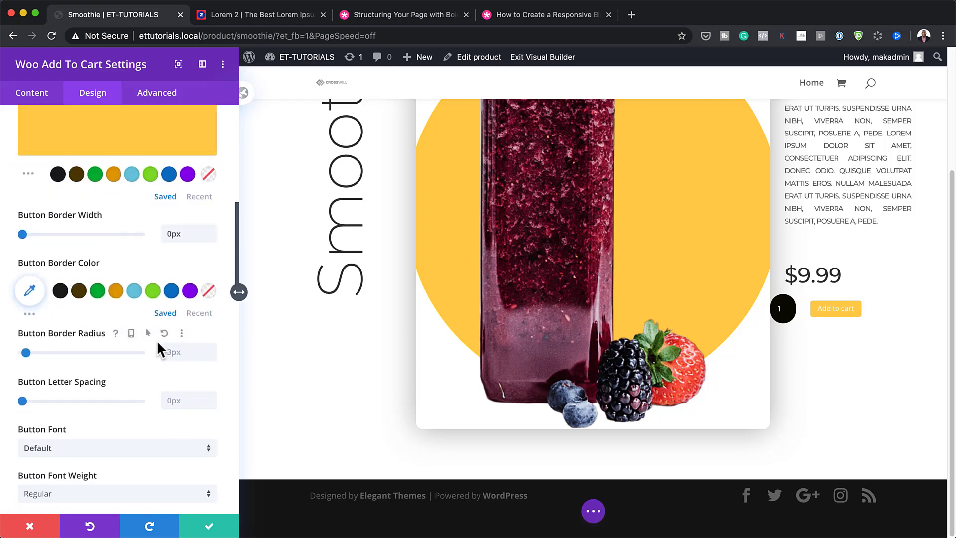
{"action": "left_click", "coordinate": [113, 376]}
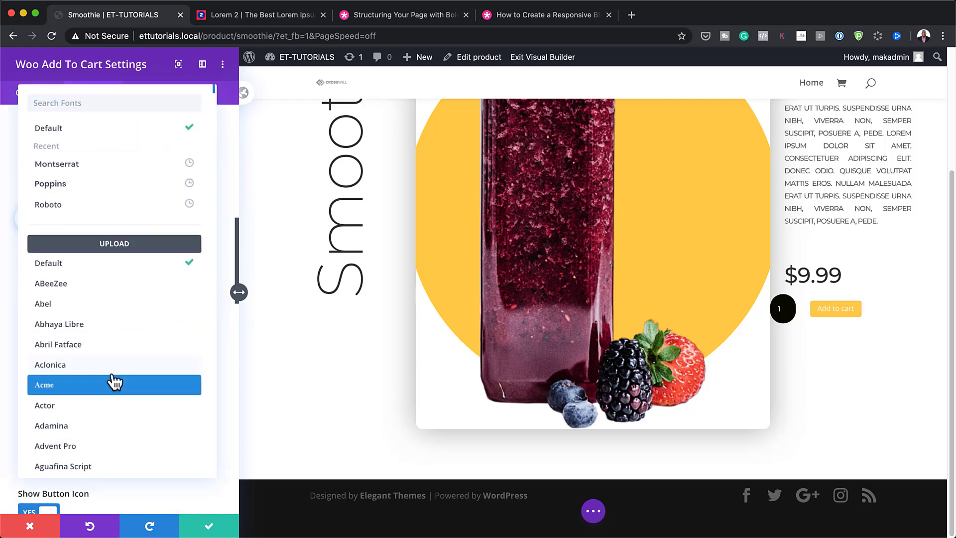
{"action": "left_click", "coordinate": [94, 167]}
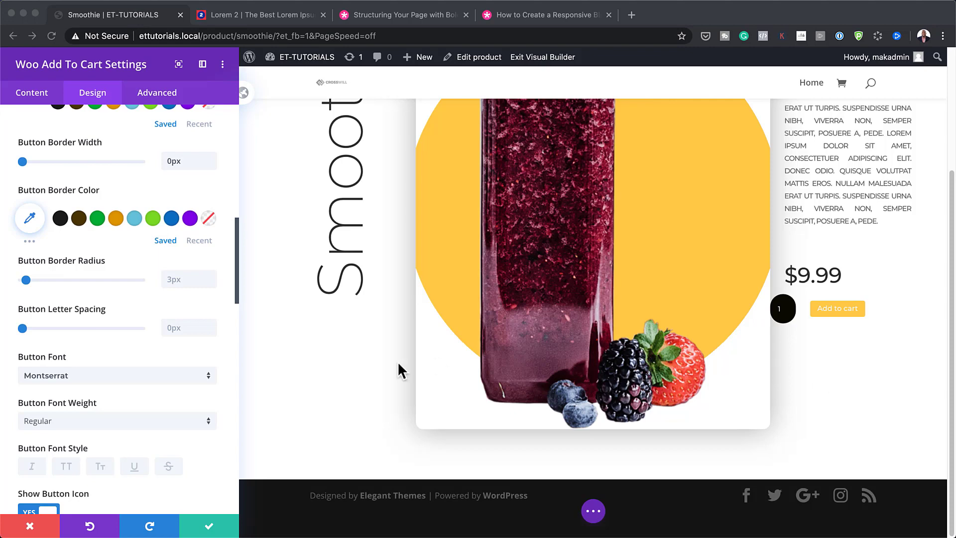
Set the Add to cart button's padding to 1vw at the top and bottom and 4vw on the left and right
{"action": "scroll", "coordinate": [158, 402], "scroll_direction": "down", "scroll_amount": 10}
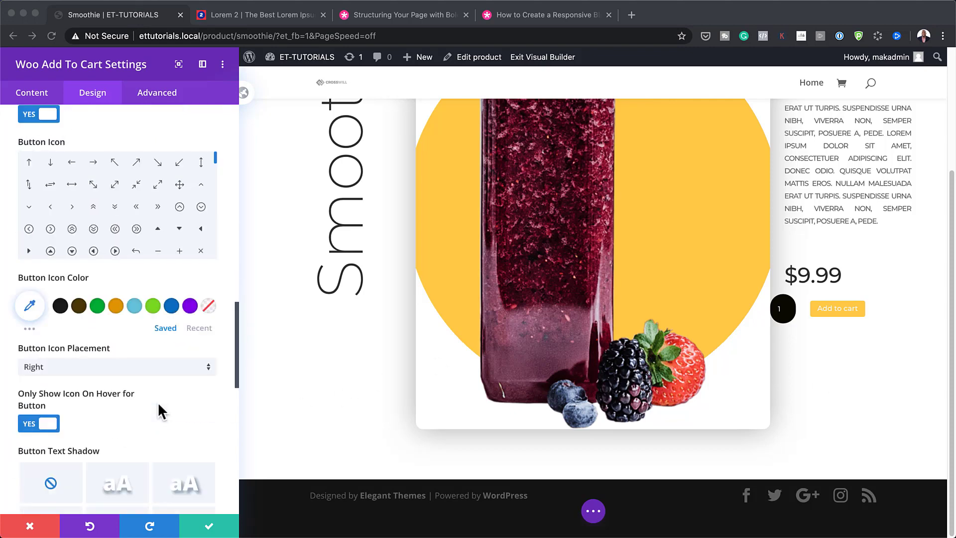
{"action": "scroll", "coordinate": [158, 402], "scroll_direction": "down", "scroll_amount": 3}
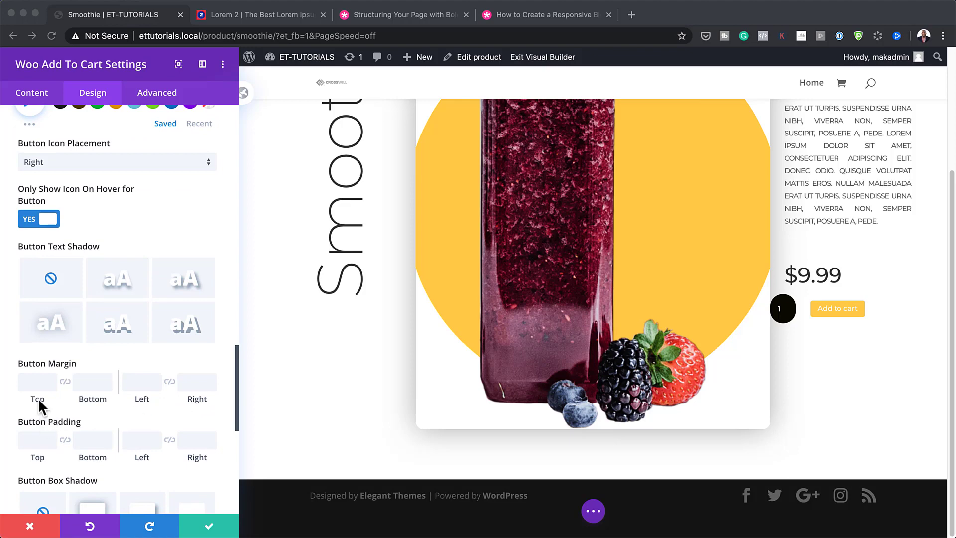
{"action": "left_click", "coordinate": [34, 441]}
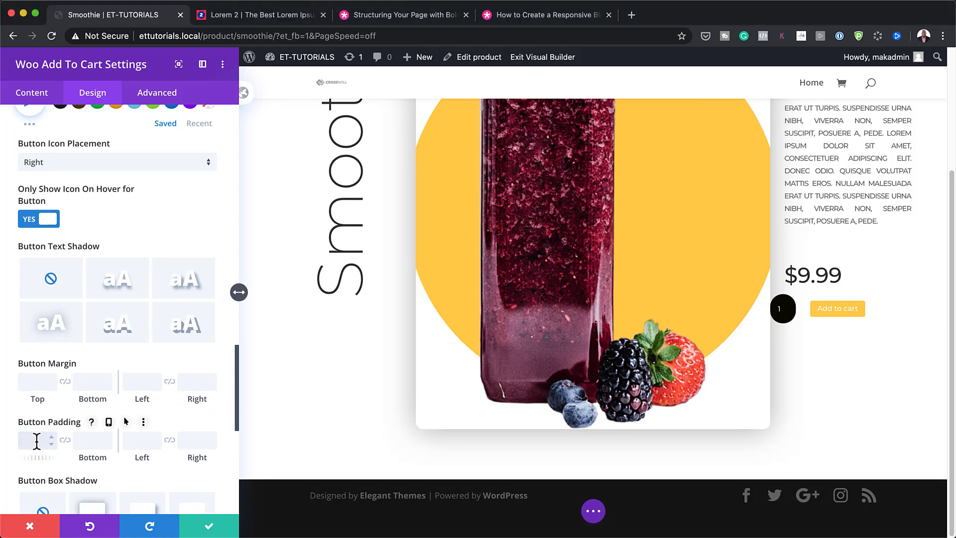
{"action": "type", "text": "1vw"}
{"action": "left_click", "coordinate": [65, 440]}
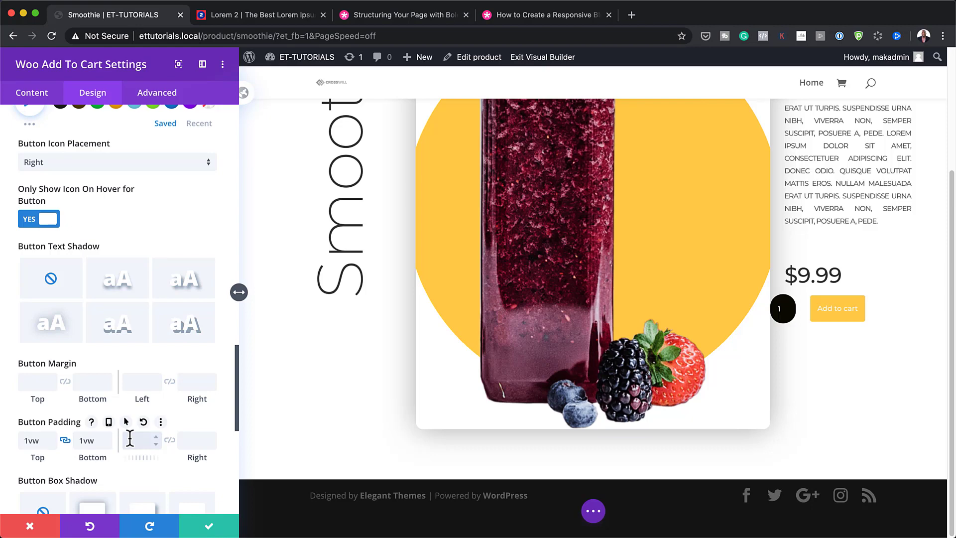
{"action": "left_click", "coordinate": [129, 438]}
{"action": "type", "text": "4vw"}
{"action": "left_click", "coordinate": [169, 440]}
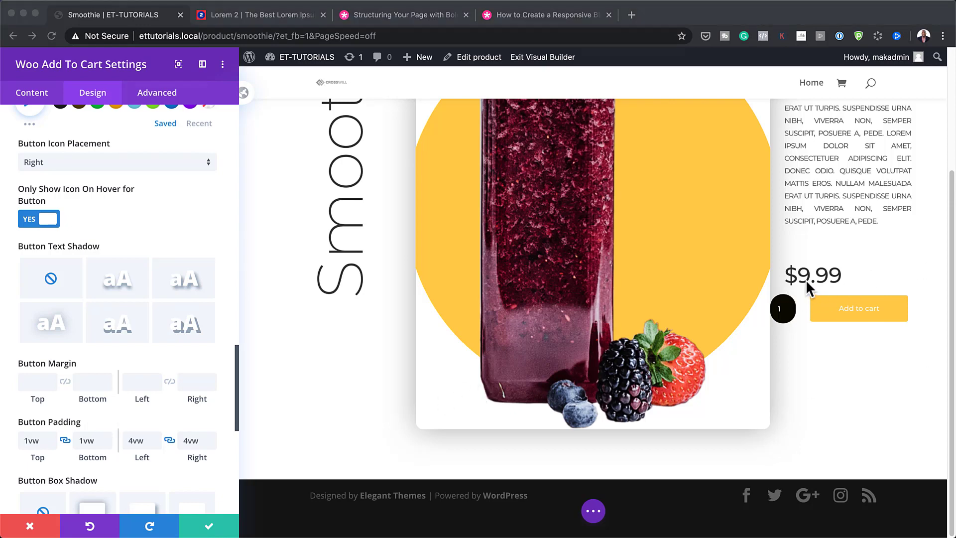
Give the Add to cart button a 2vw top margin and a -3px left margin
{"action": "left_click", "coordinate": [27, 381]}
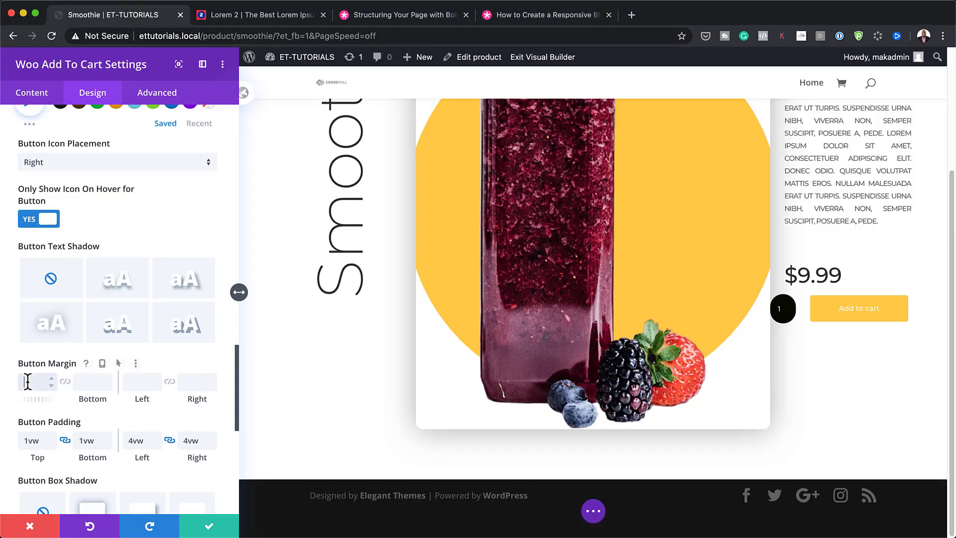
{"action": "type", "text": "2vw"}
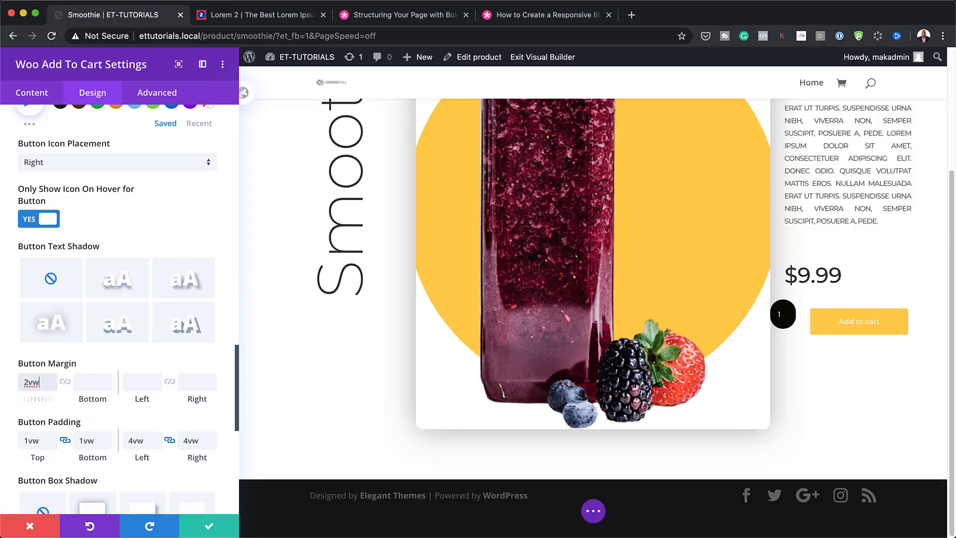
{"action": "key", "text": "super+Tab"}
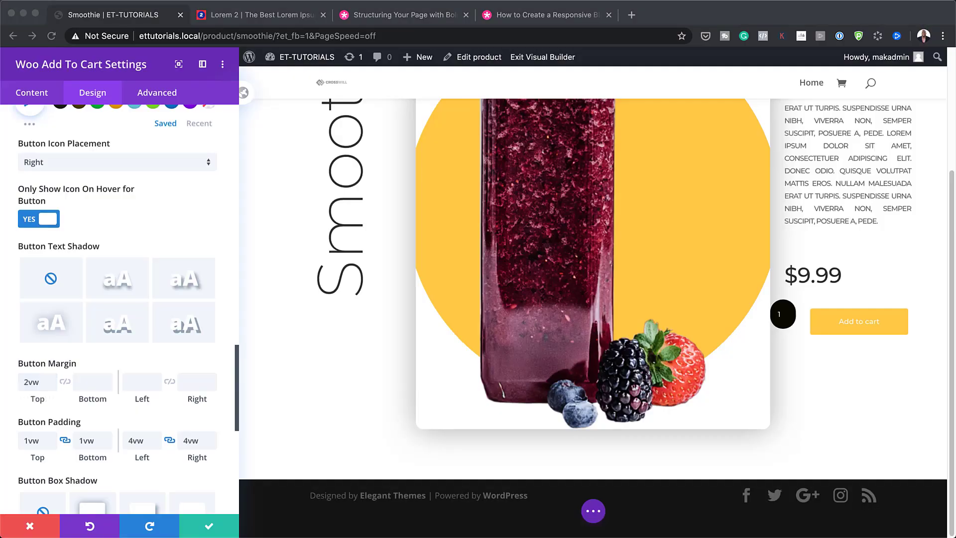
{"action": "left_click", "coordinate": [138, 381]}
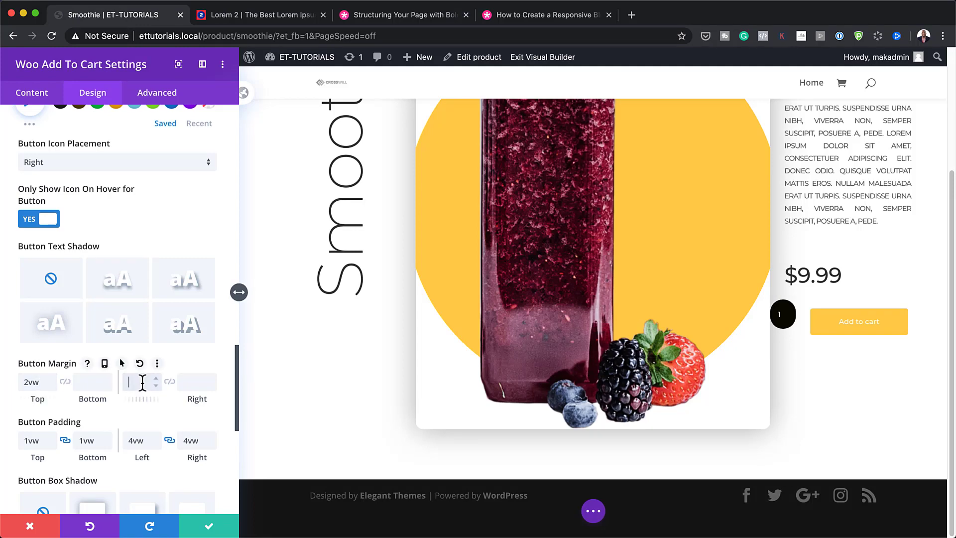
{"action": "type", "text": "-3vw"}
{"action": "key", "text": "BackSpace"}
{"action": "key", "text": "BackSpace"}
{"action": "type", "text": "px"}
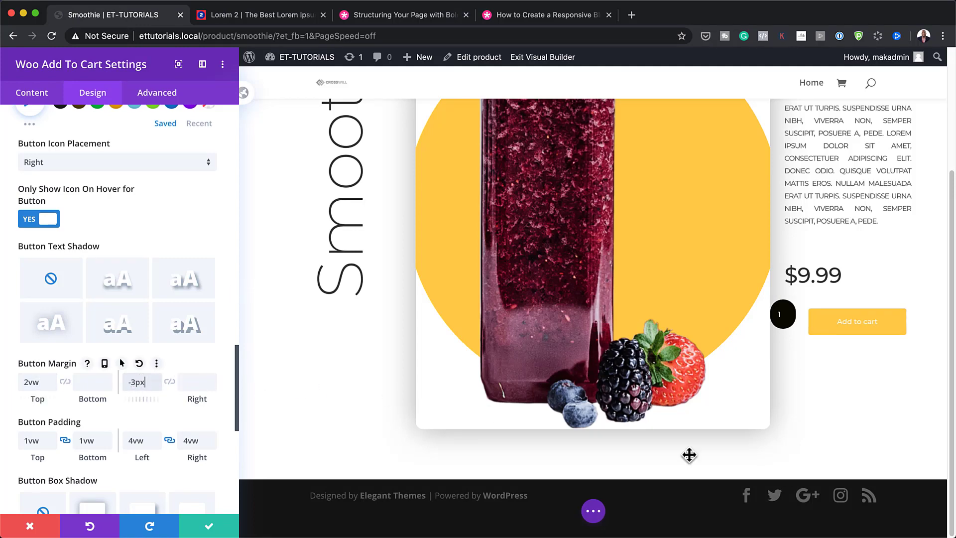
{"action": "key", "text": "super+Tab"}
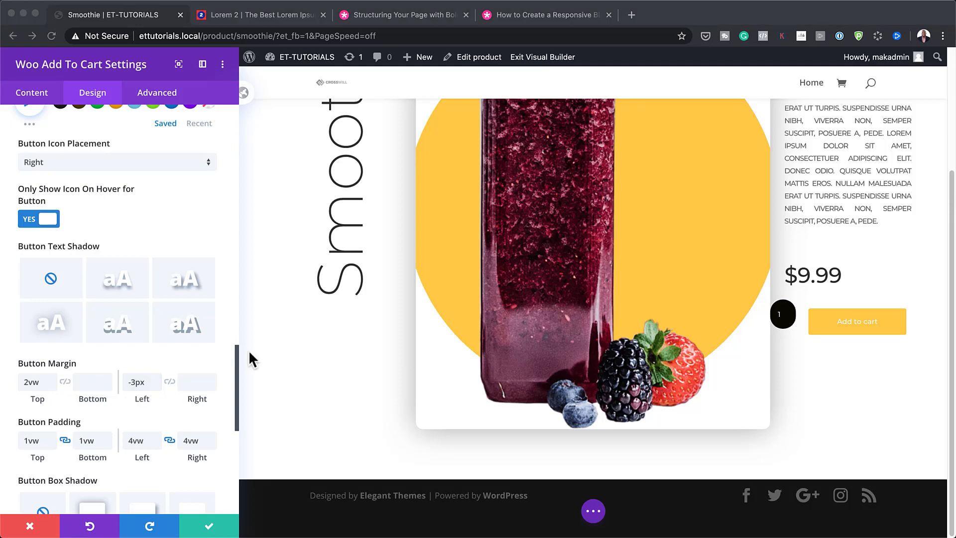
{"action": "left_click", "coordinate": [193, 385]}
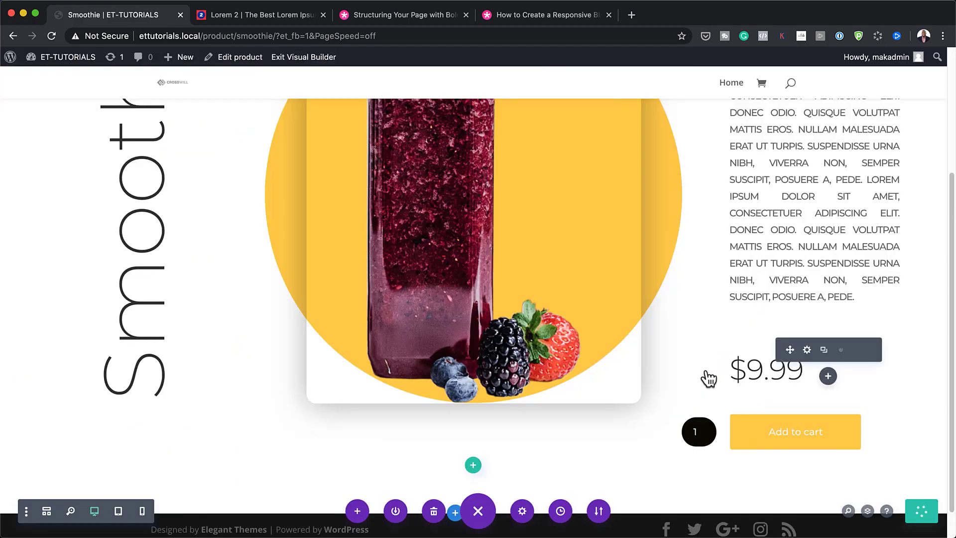
{"action": "scroll", "coordinate": [707, 373], "scroll_direction": "up", "scroll_amount": 3}
{"action": "scroll", "coordinate": [707, 372], "scroll_direction": "down", "scroll_amount": 4}
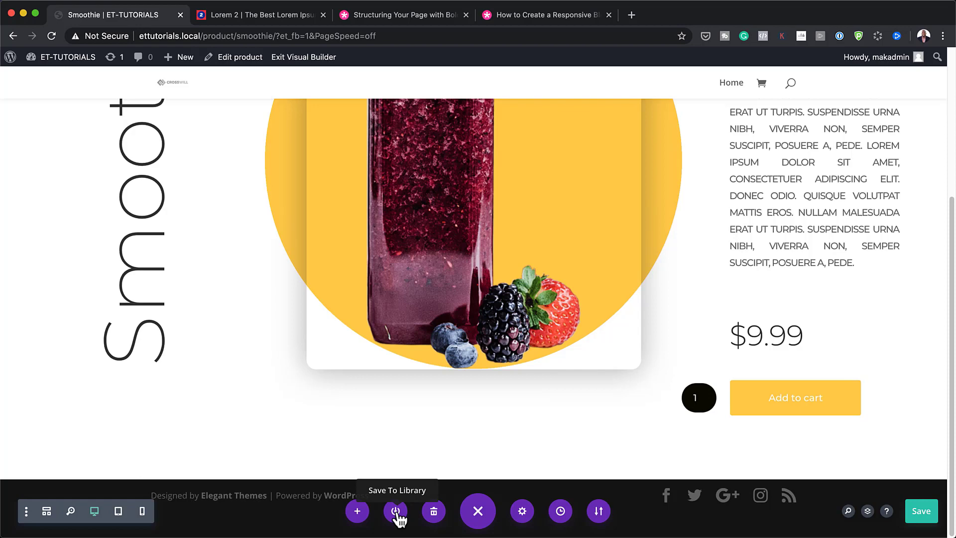
{"action": "left_click", "coordinate": [397, 514]}
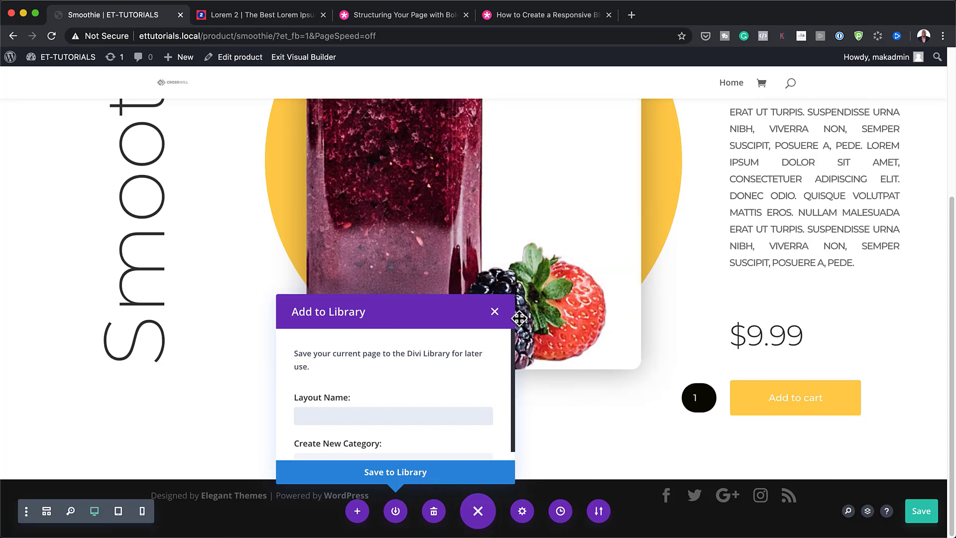
{"action": "left_click", "coordinate": [495, 311]}
Save the Smoothie product page and exit the Visual Builder to check the finished layout on the live page
{"action": "left_click", "coordinate": [917, 507]}
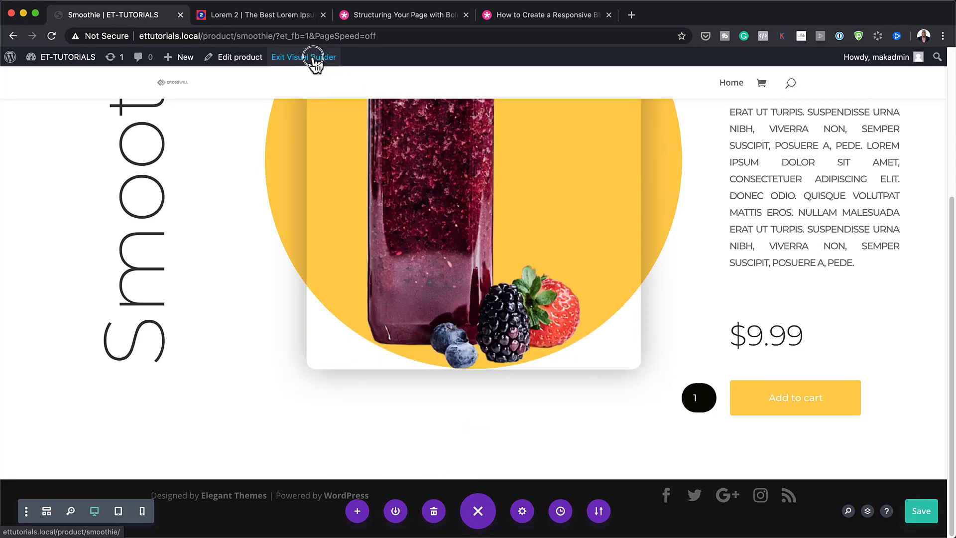
{"action": "left_click", "coordinate": [314, 58]}
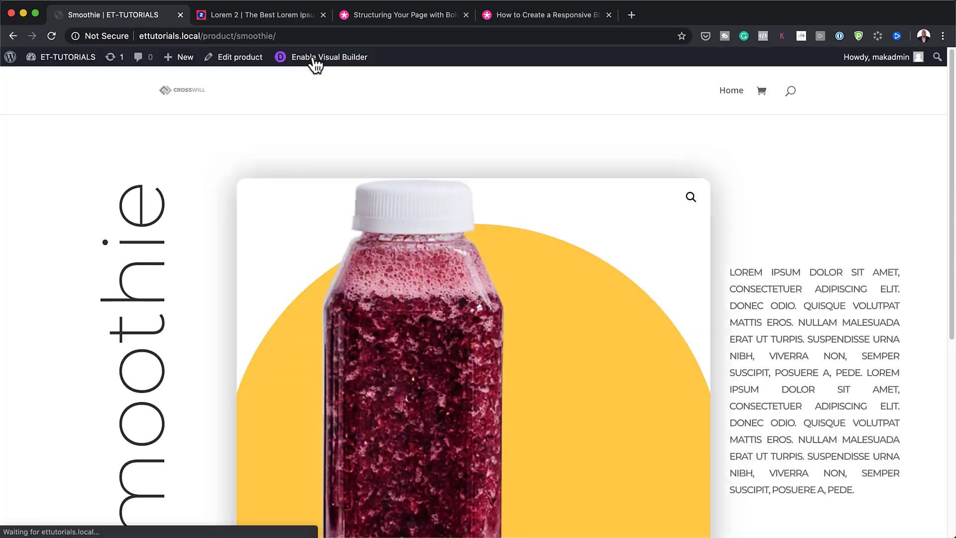
{"action": "scroll", "coordinate": [841, 243], "scroll_direction": "down", "scroll_amount": 5}
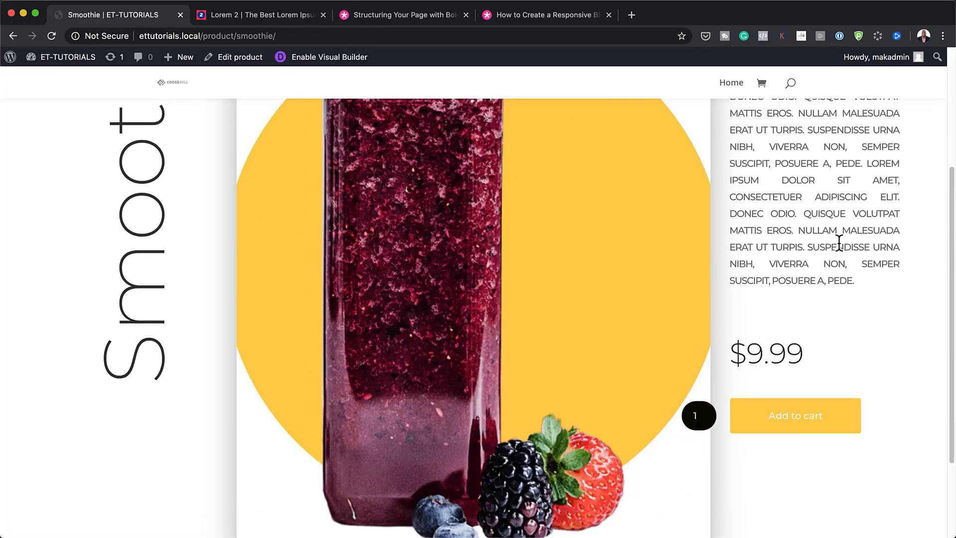
{"action": "scroll", "coordinate": [840, 244], "scroll_direction": "up", "scroll_amount": 6}
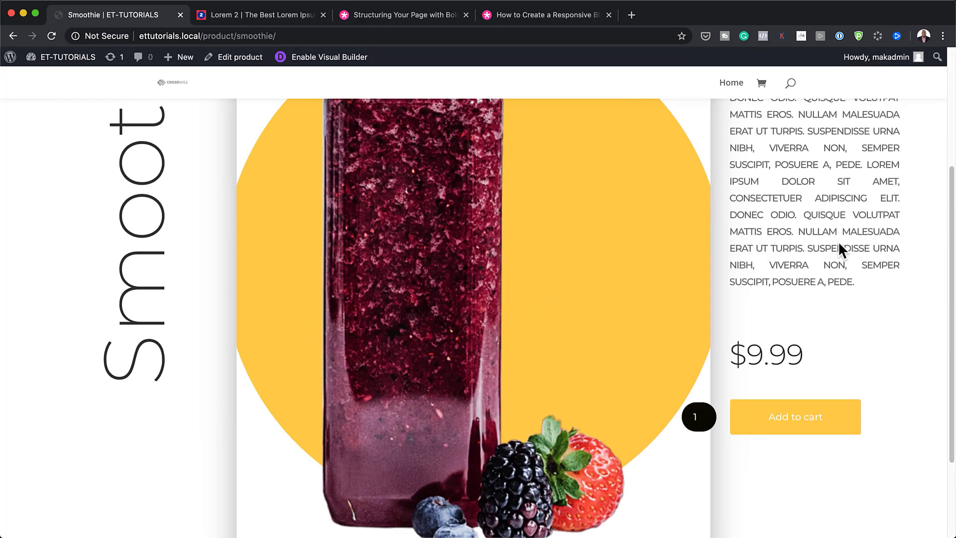